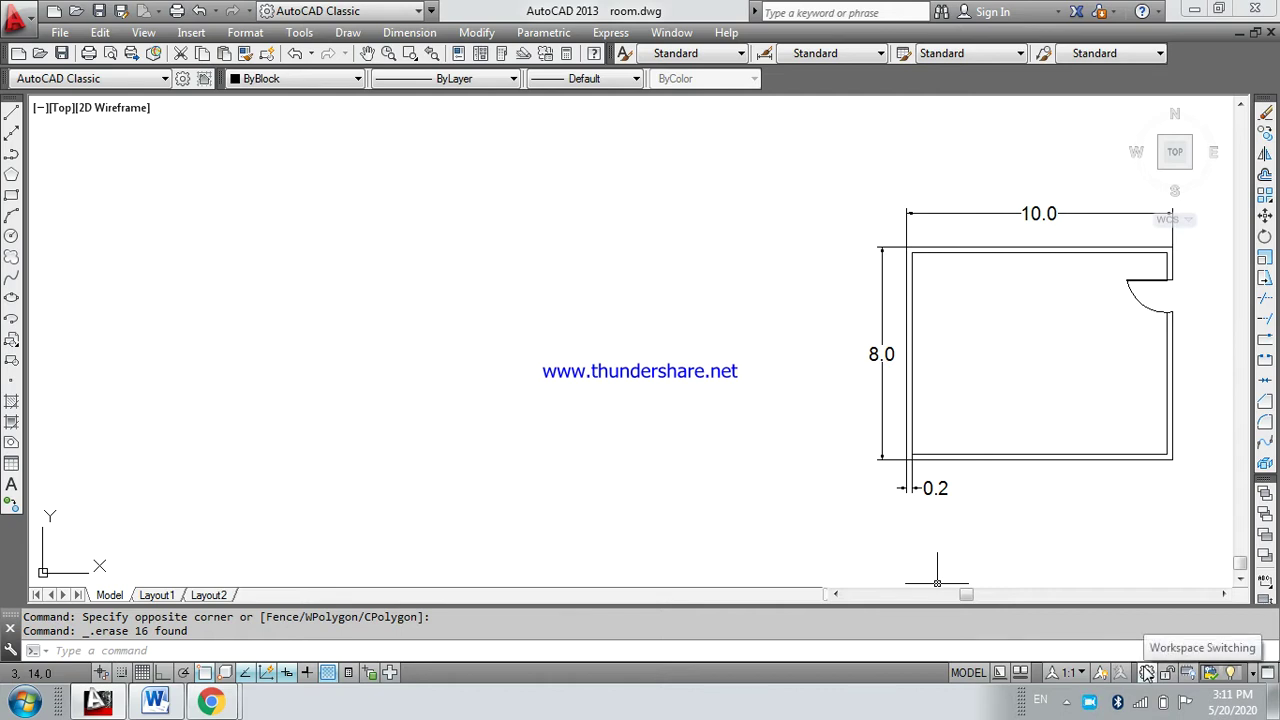
Open the Workspace Switching menu to list the workspaces, with AutoCAD Classic current
click(1147, 675)
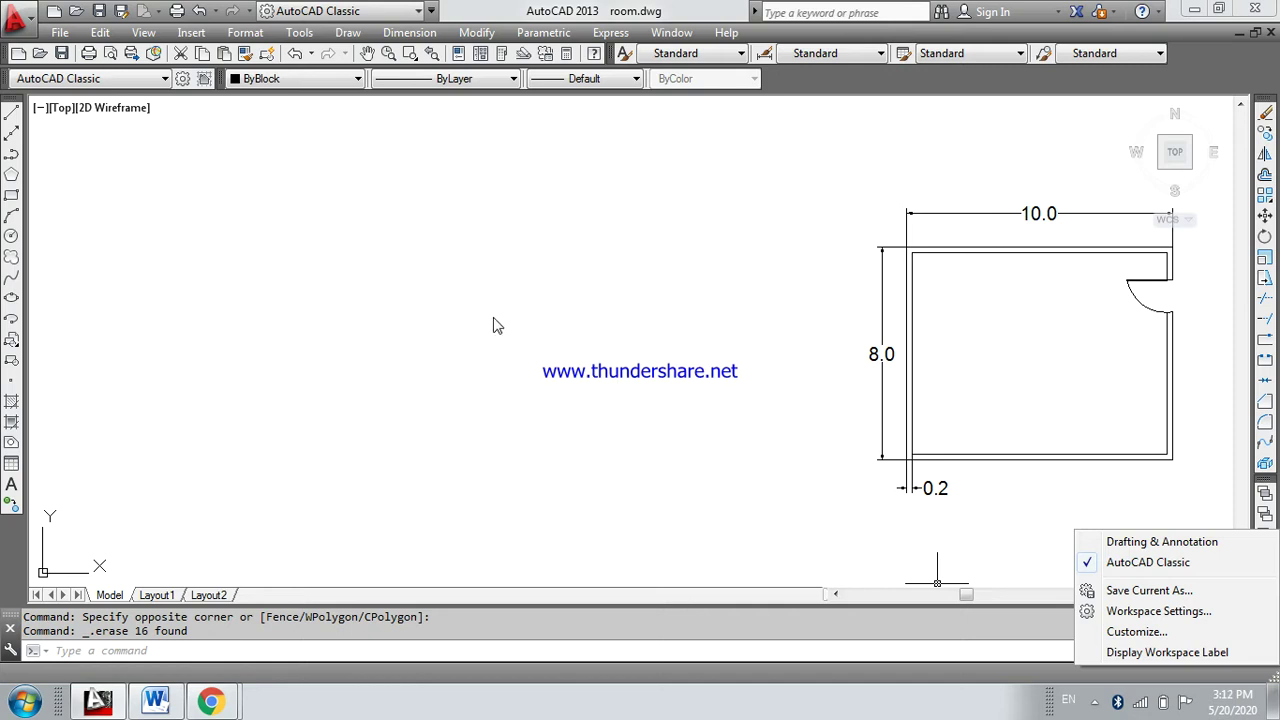
Set the drawing units to Decimal length, precision 0, with Centimeters insertion scale
click(562, 347)
key(Escape)
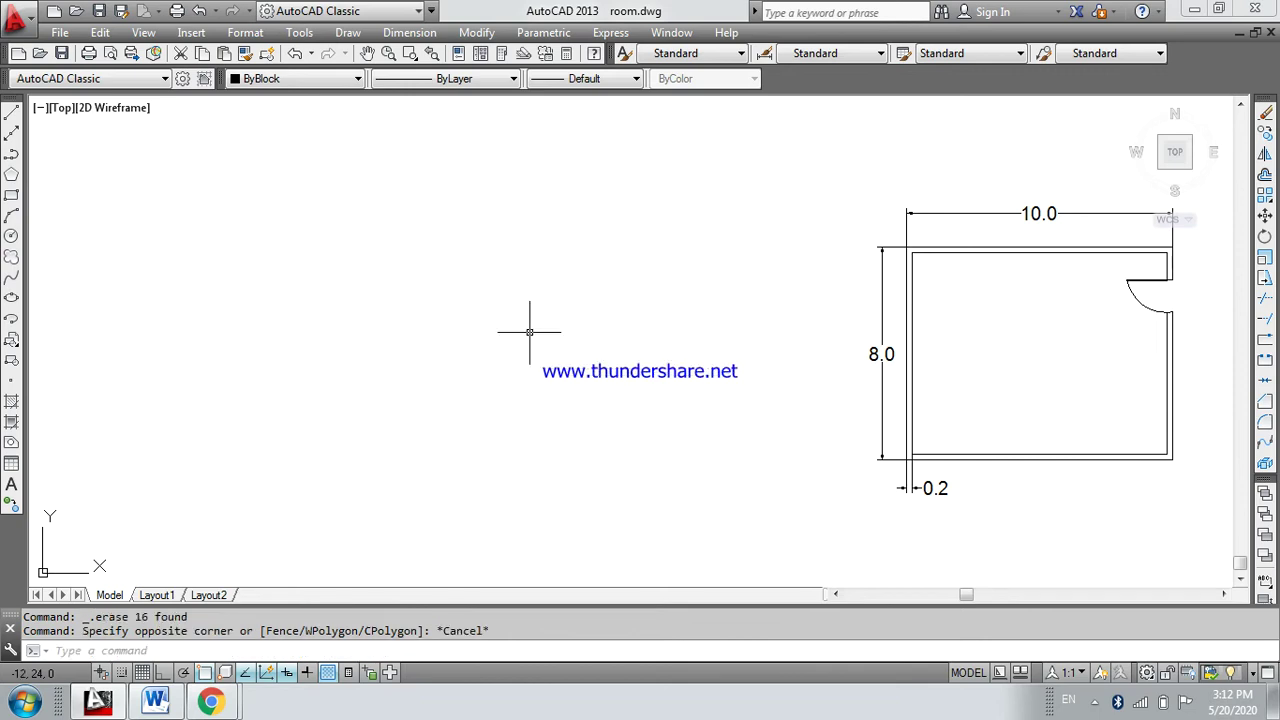
text(Un)
key(Return)
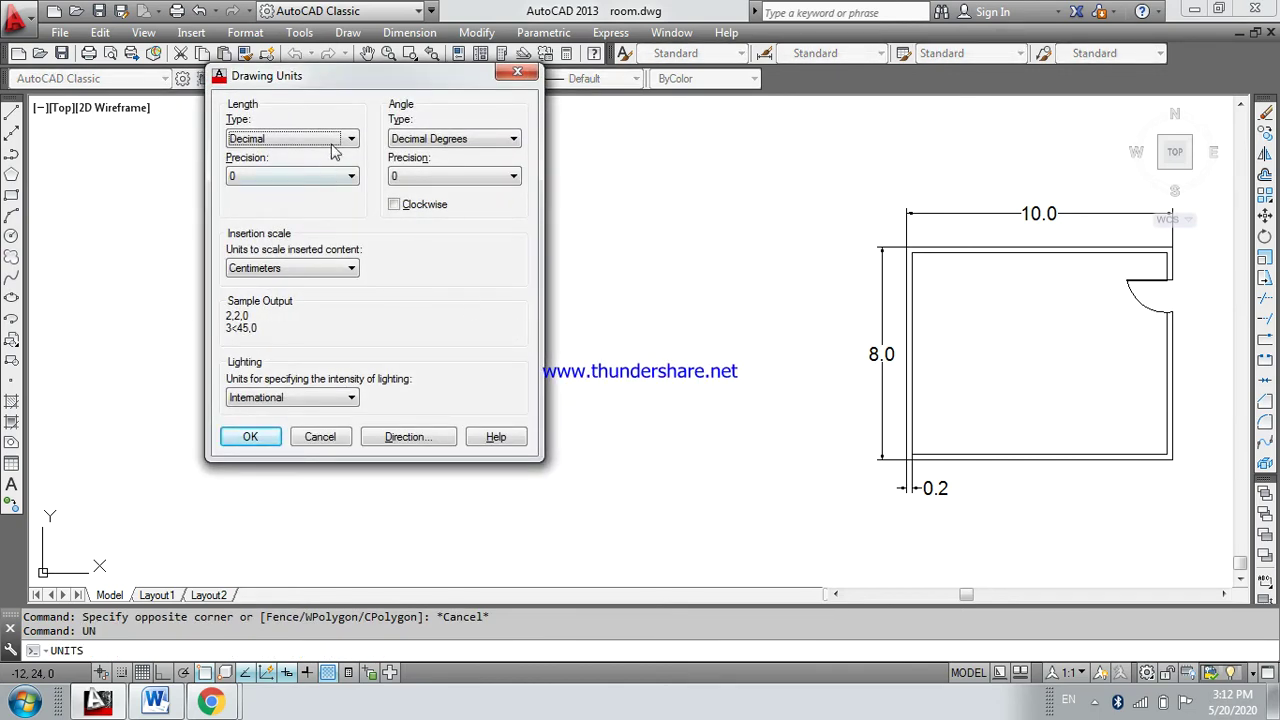
click(333, 148)
click(331, 143)
click(318, 184)
click(316, 178)
click(316, 178)
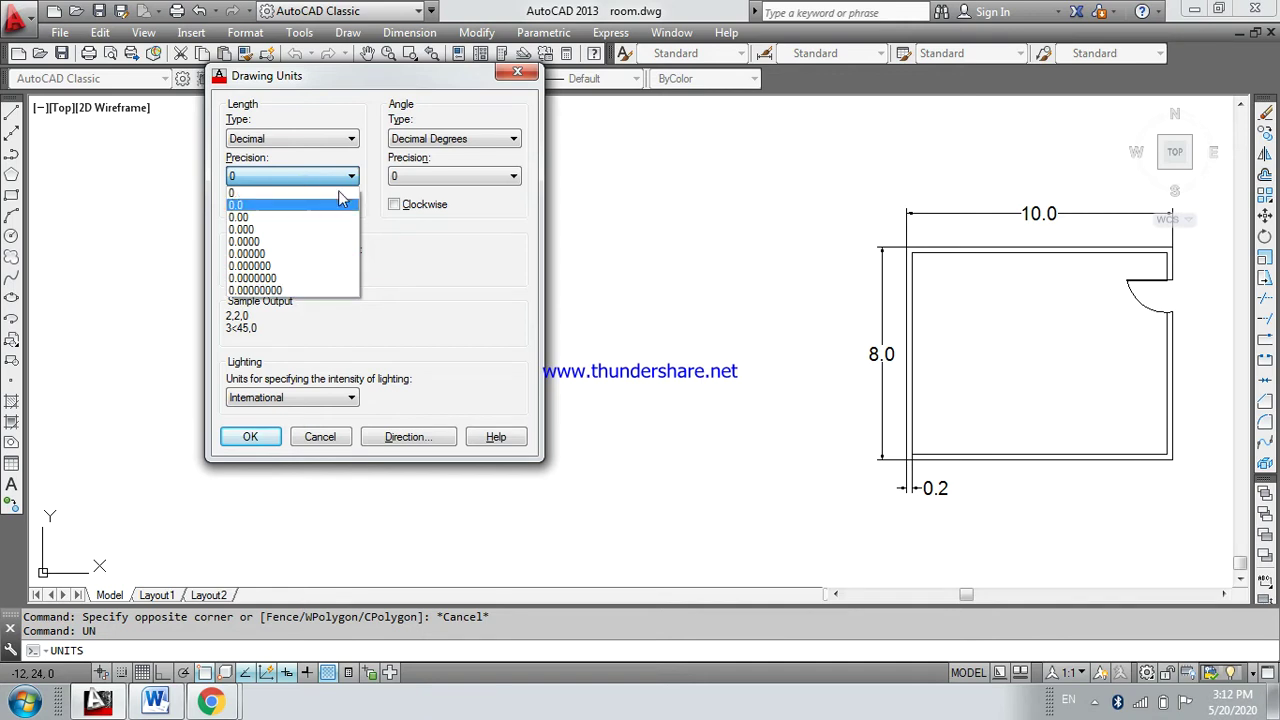
click(286, 190)
click(303, 268)
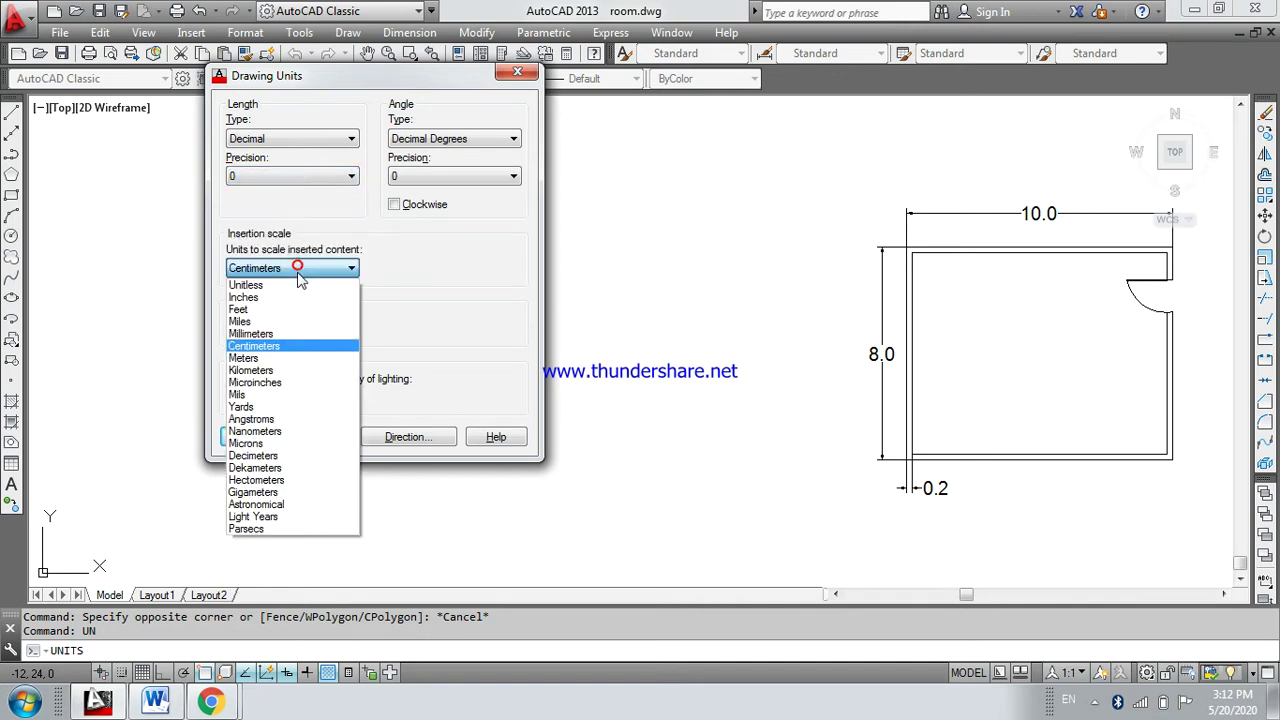
click(303, 268)
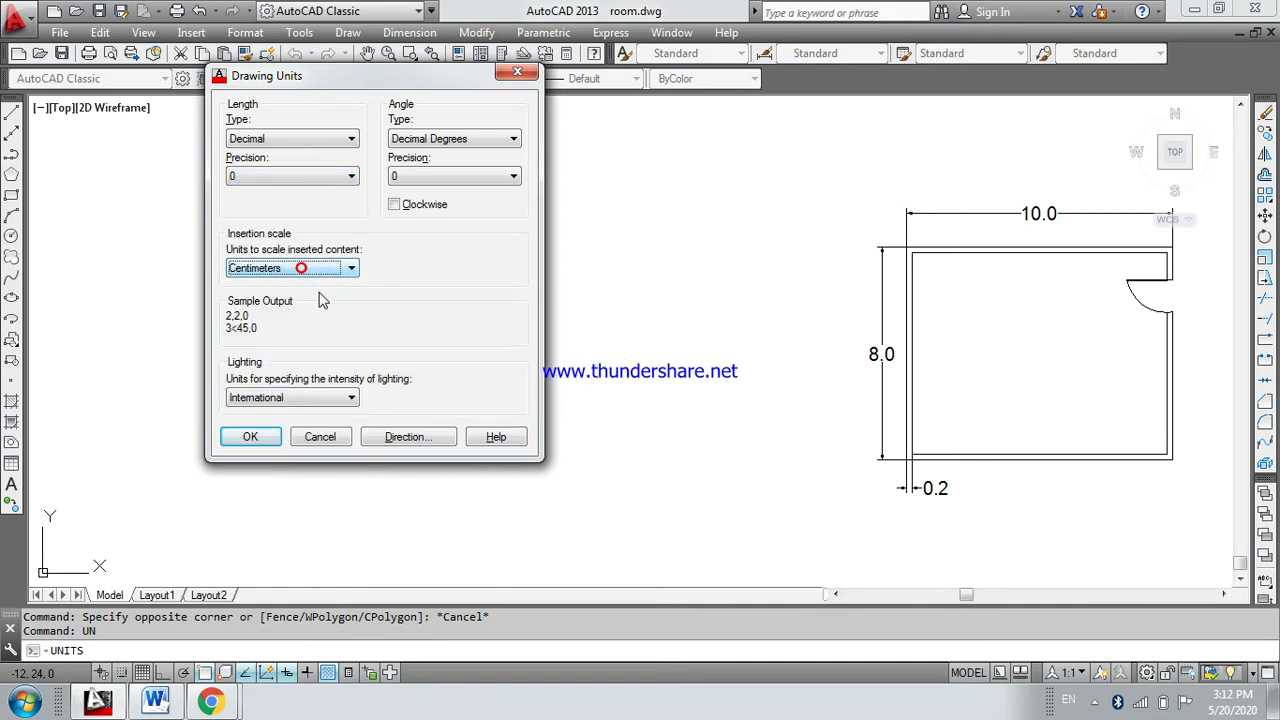
click(258, 437)
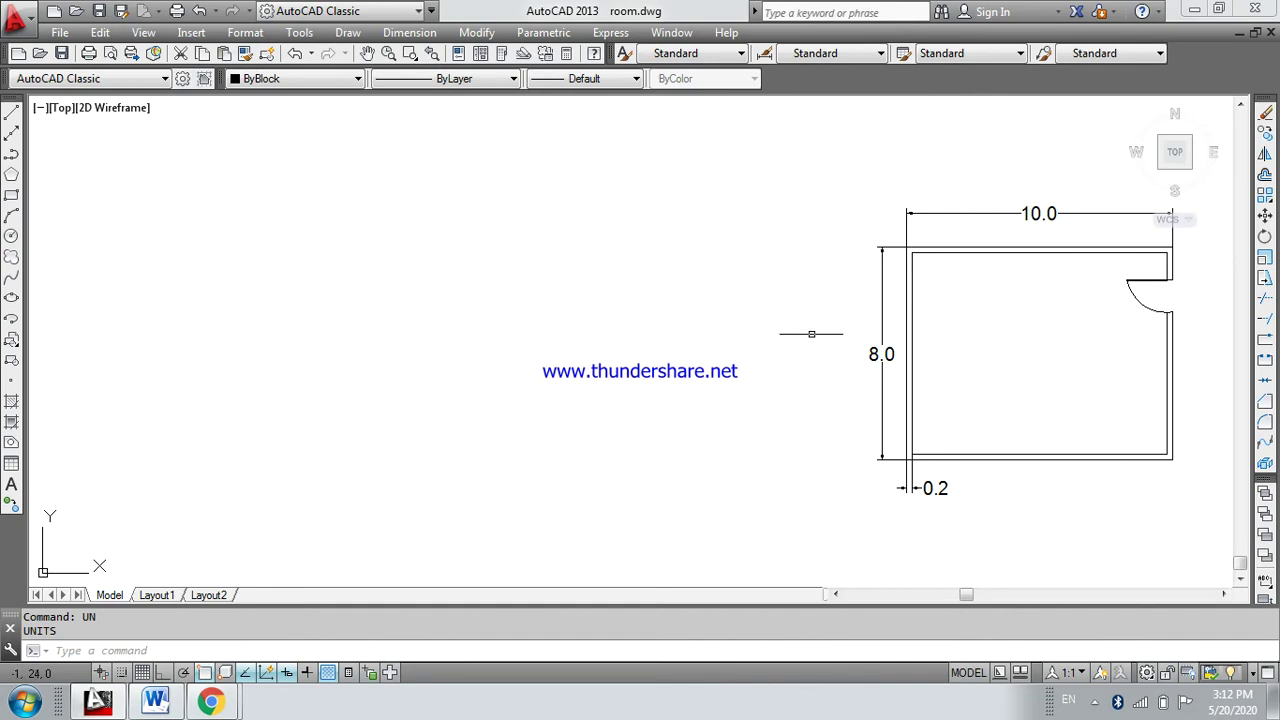
Enable Endpoint and every other object snap mode in Drafting Settings
right_click(204, 676)
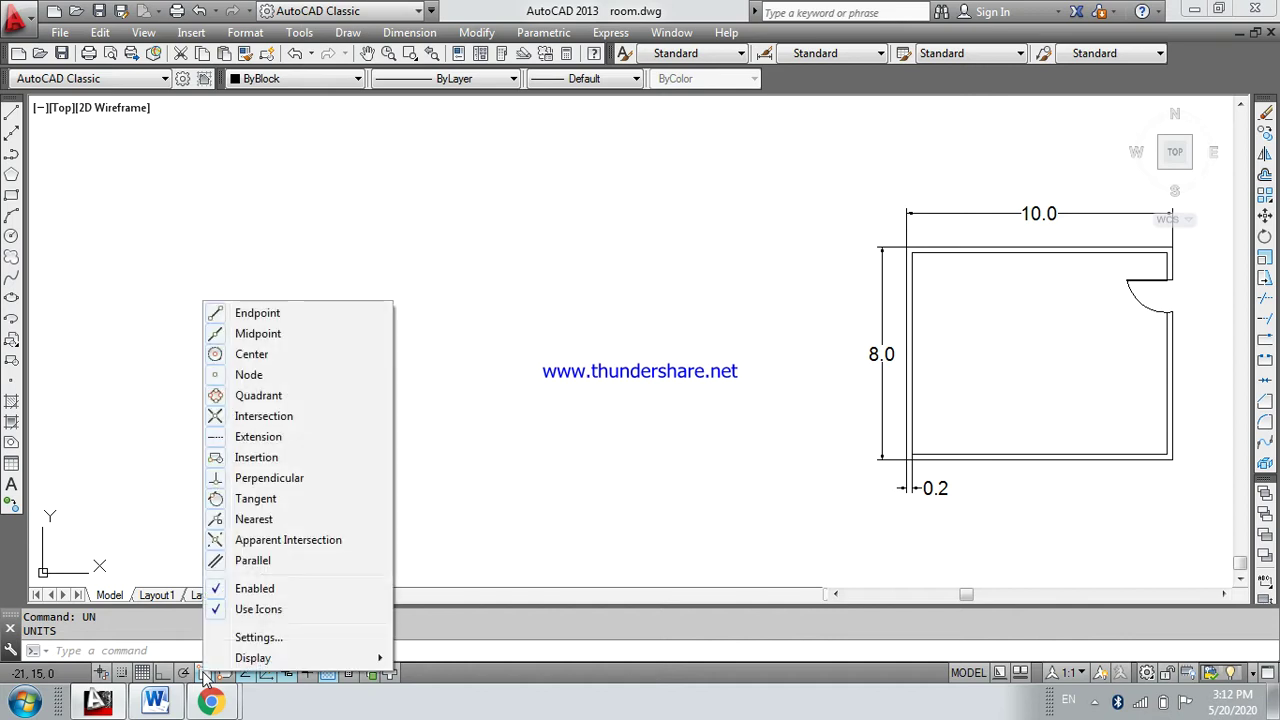
click(259, 638)
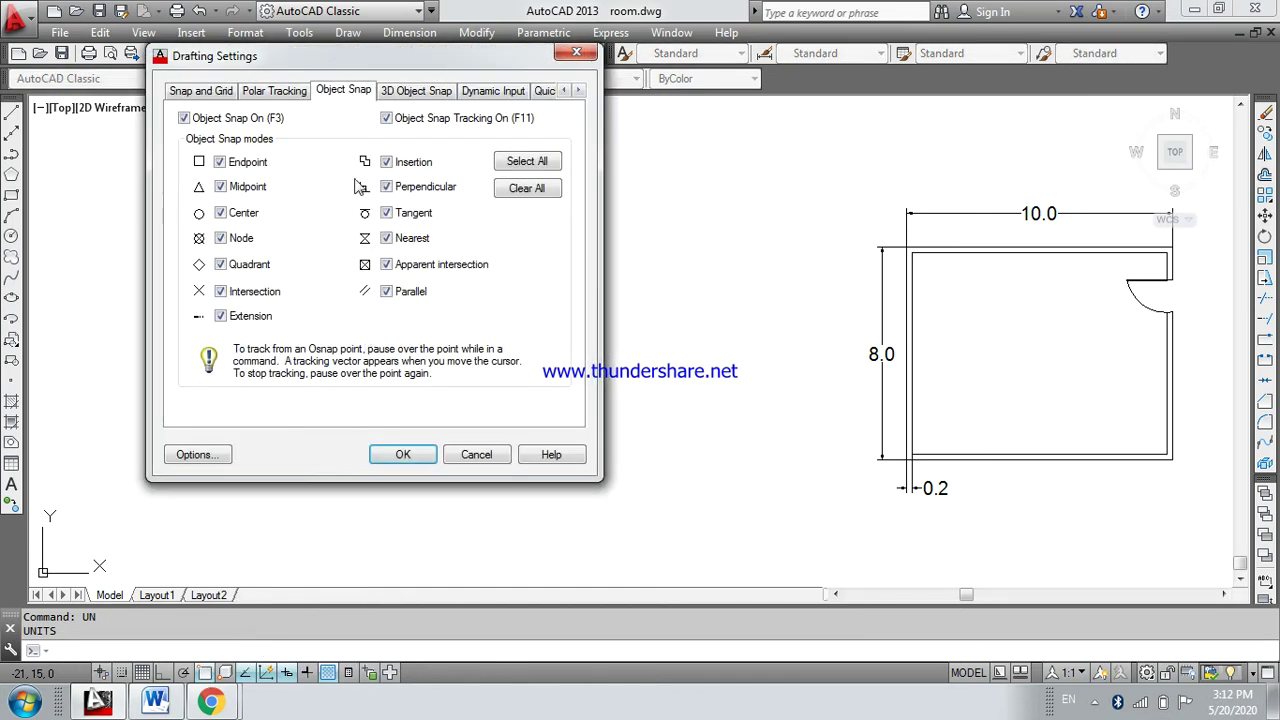
click(220, 163)
click(400, 455)
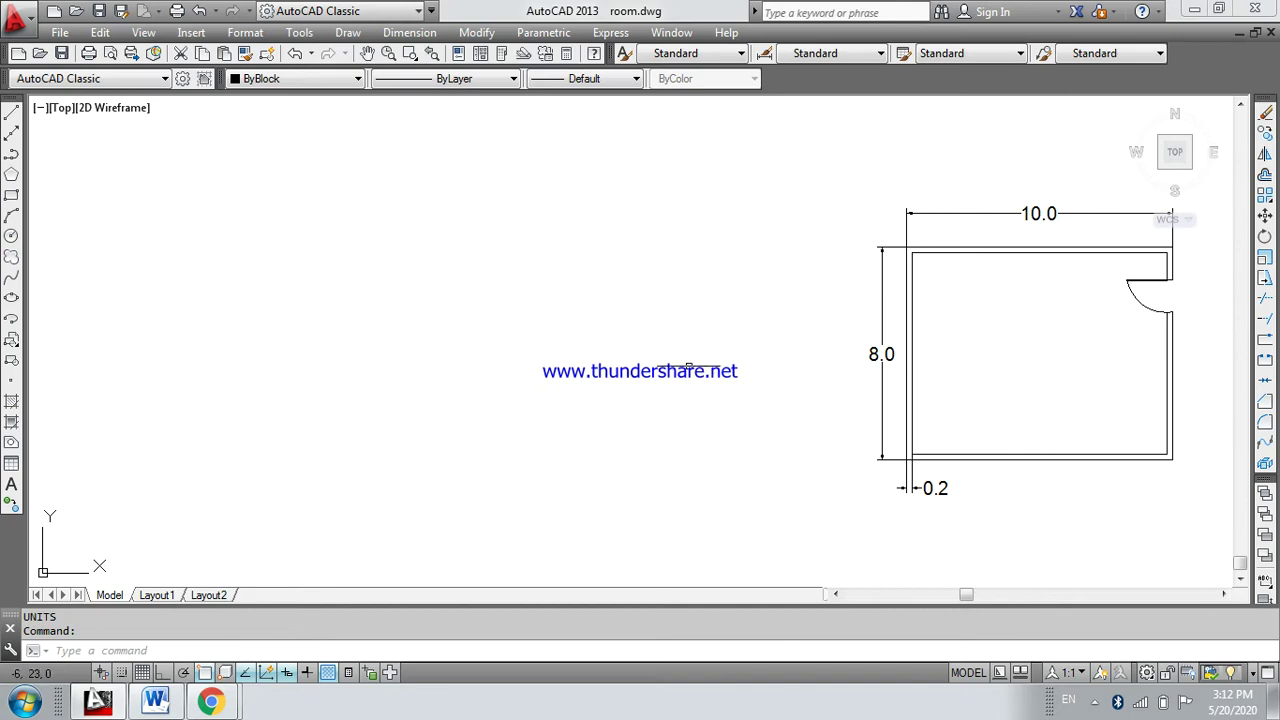
Draw a 10 by 8 rectangle to the left of the existing room
text(re)
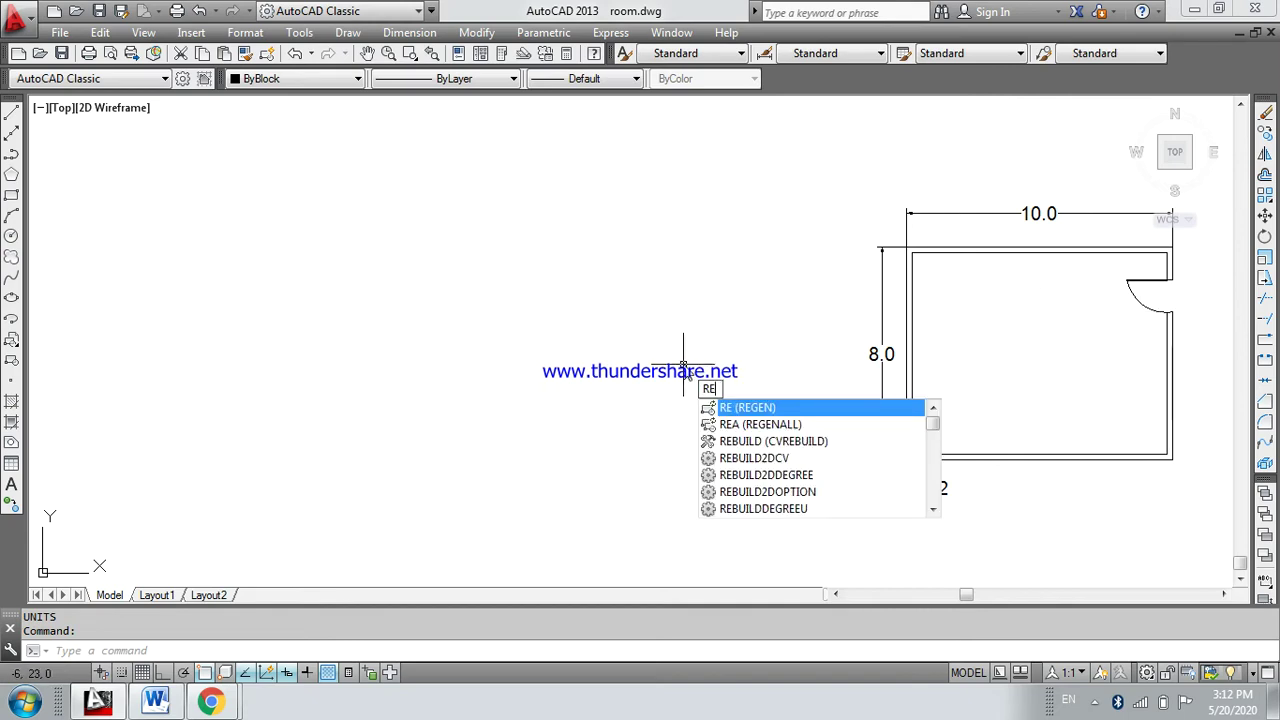
text(c)
key(Return)
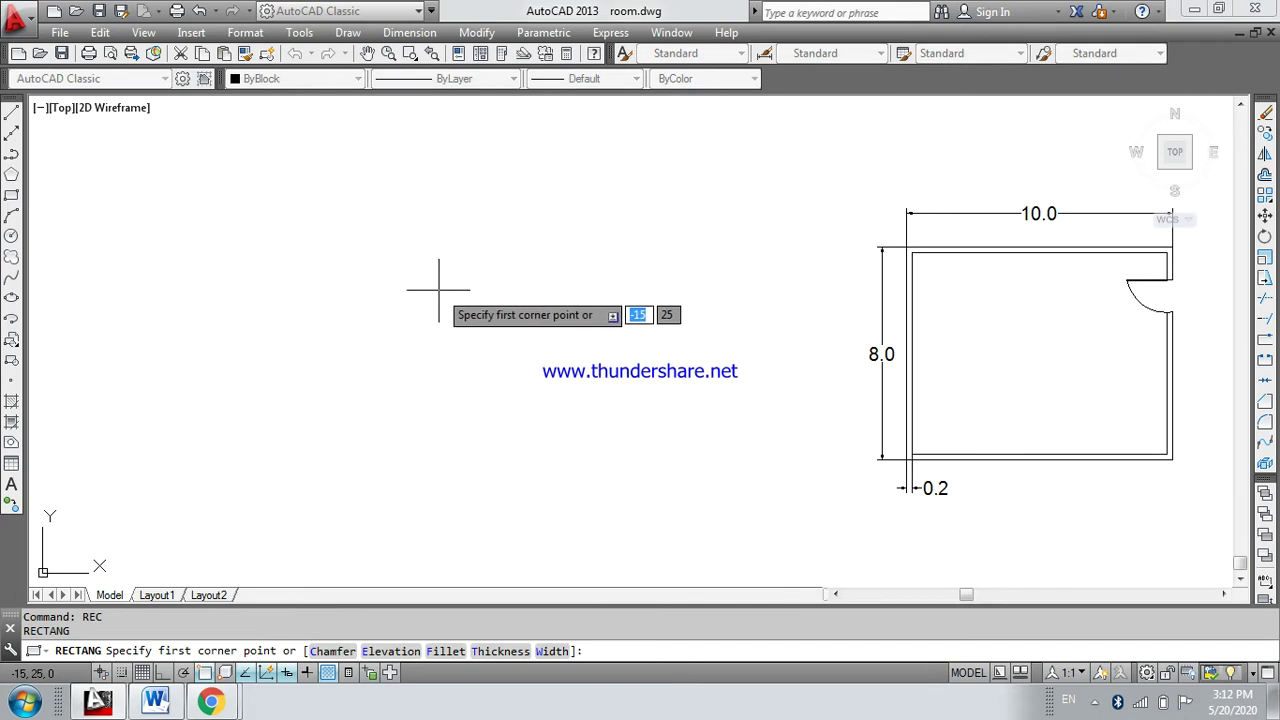
click(377, 257)
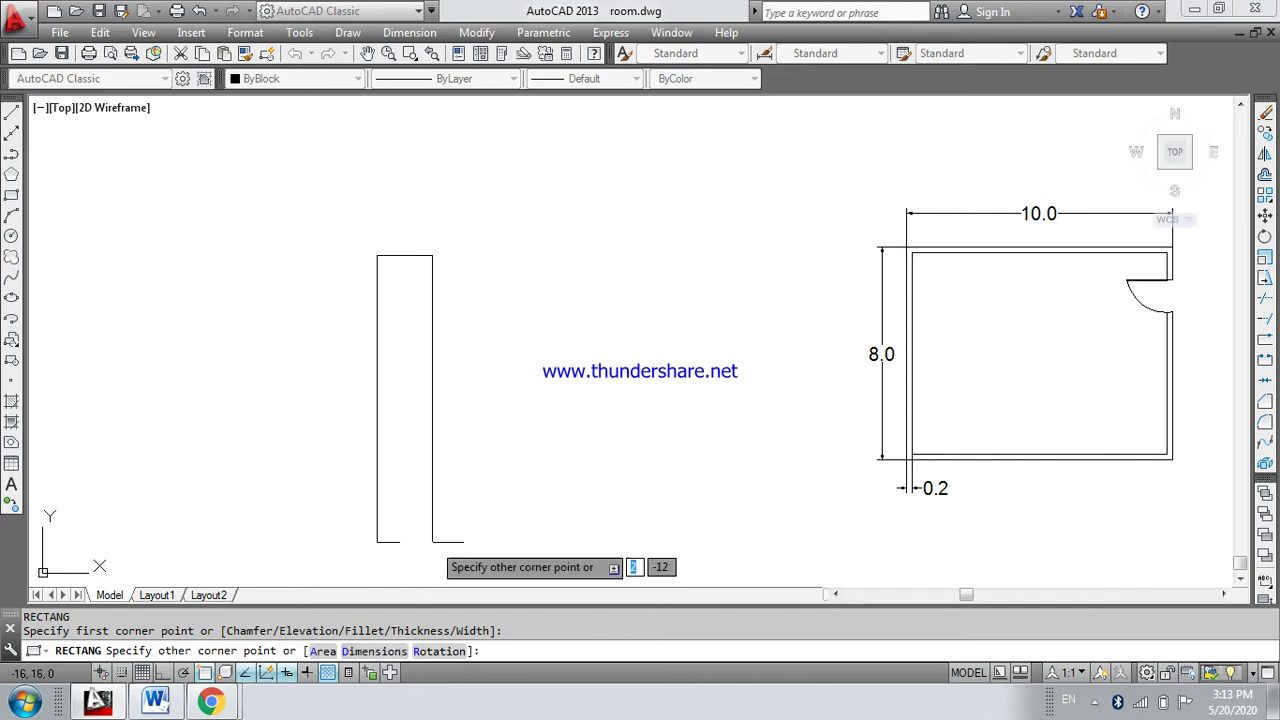
text(d)
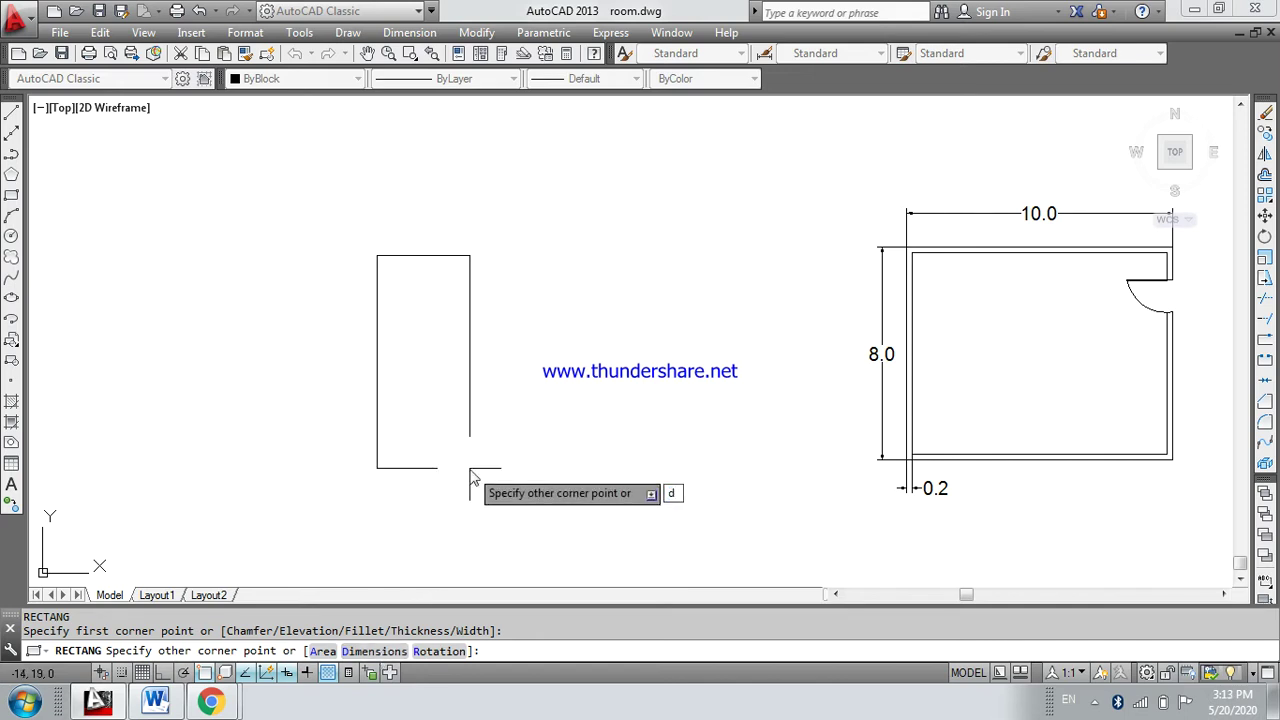
key(Return)
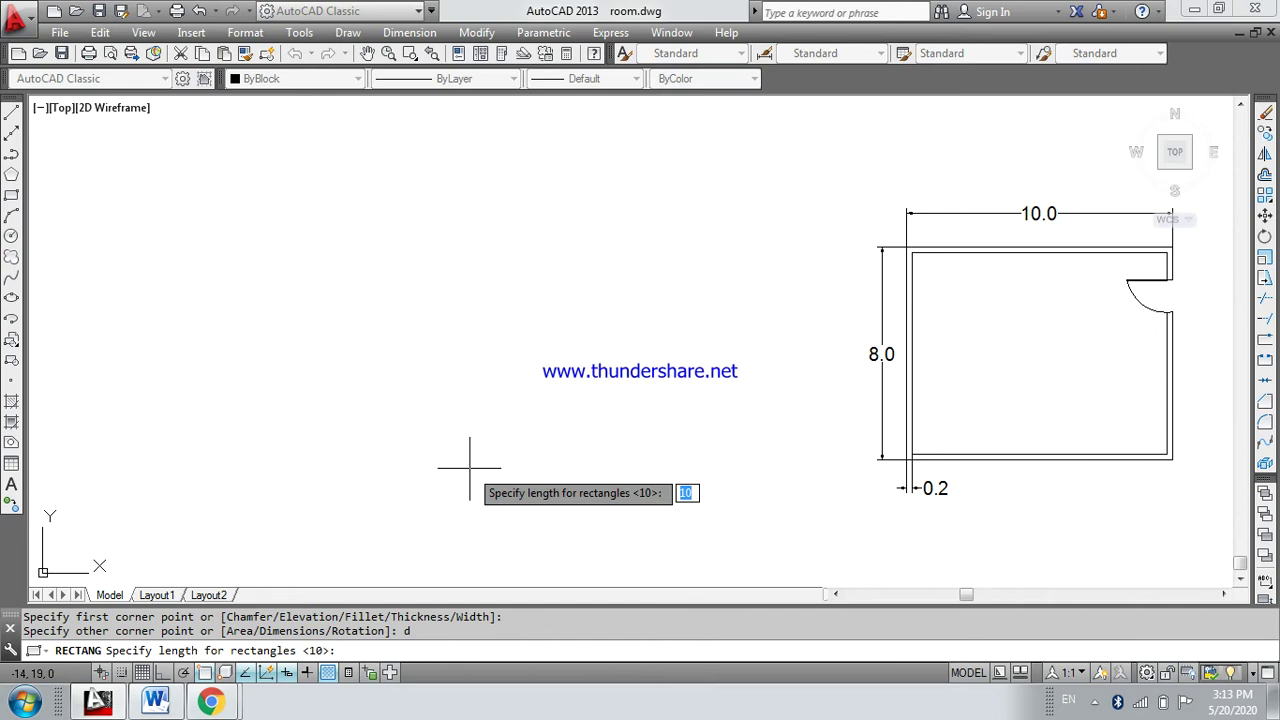
key(Return)
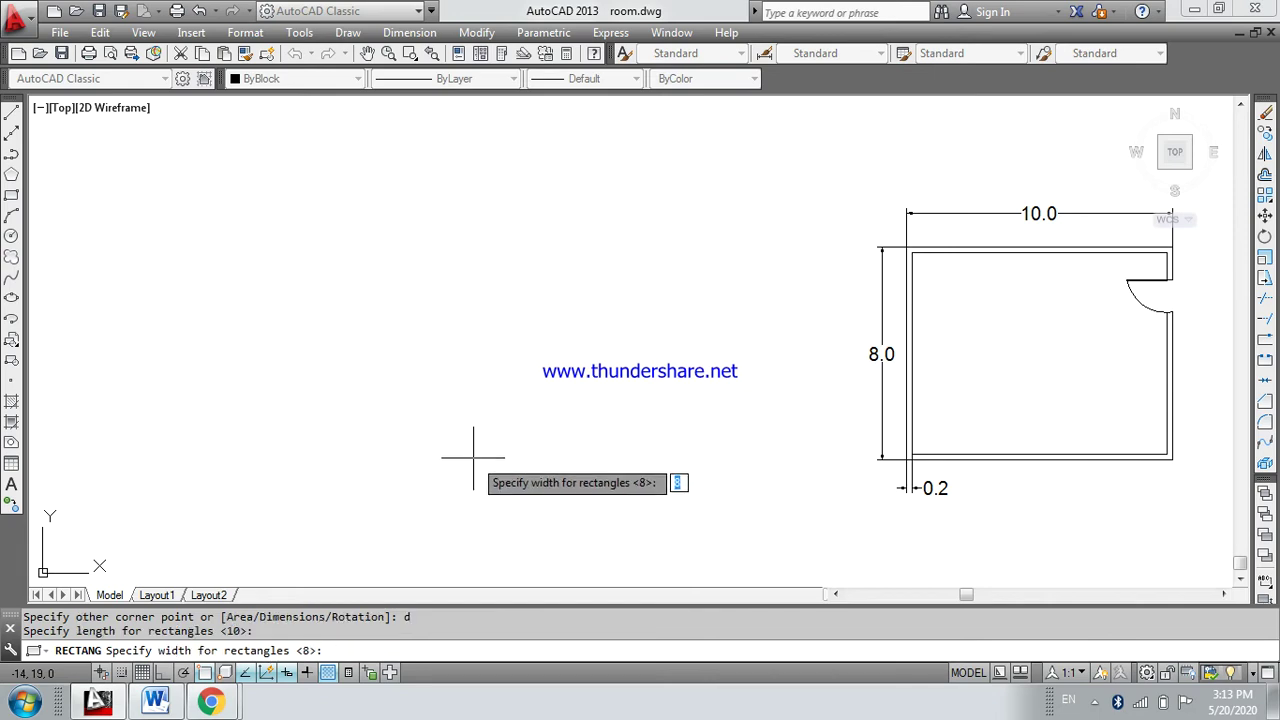
key(Return)
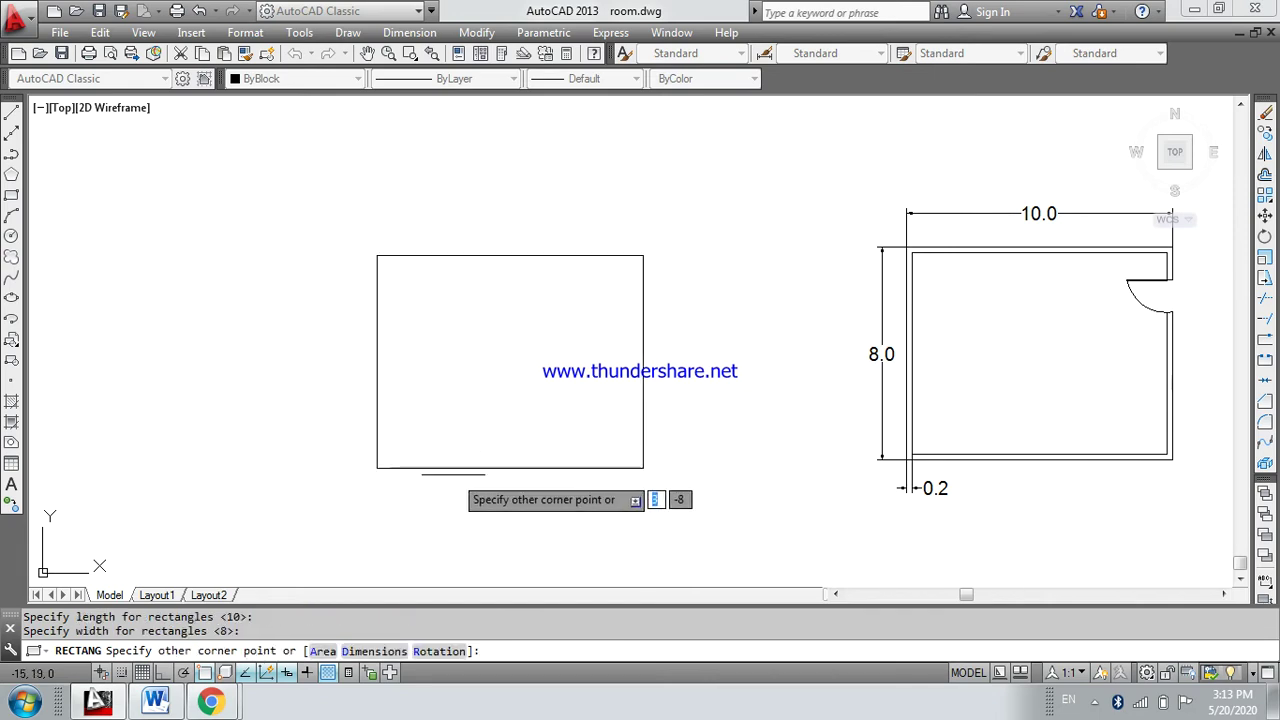
click(464, 476)
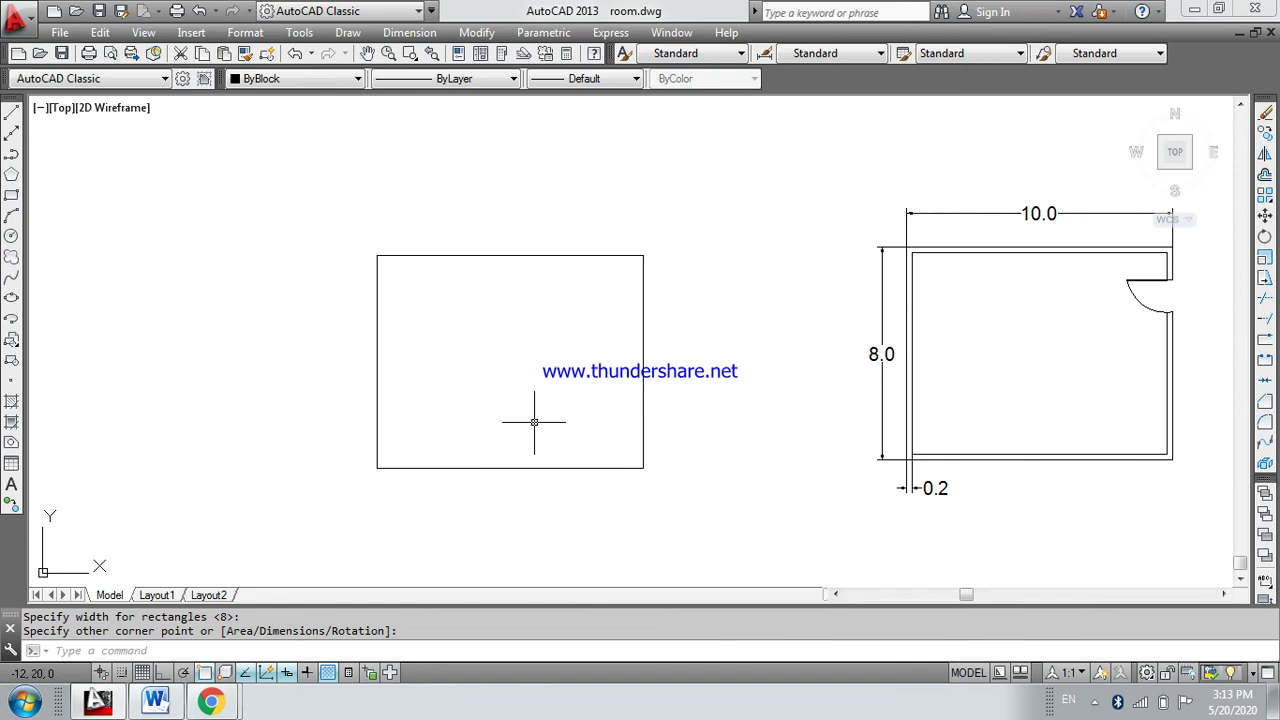
Offset the new rectangle 0.2 inward to give it wall thickness
text(o)
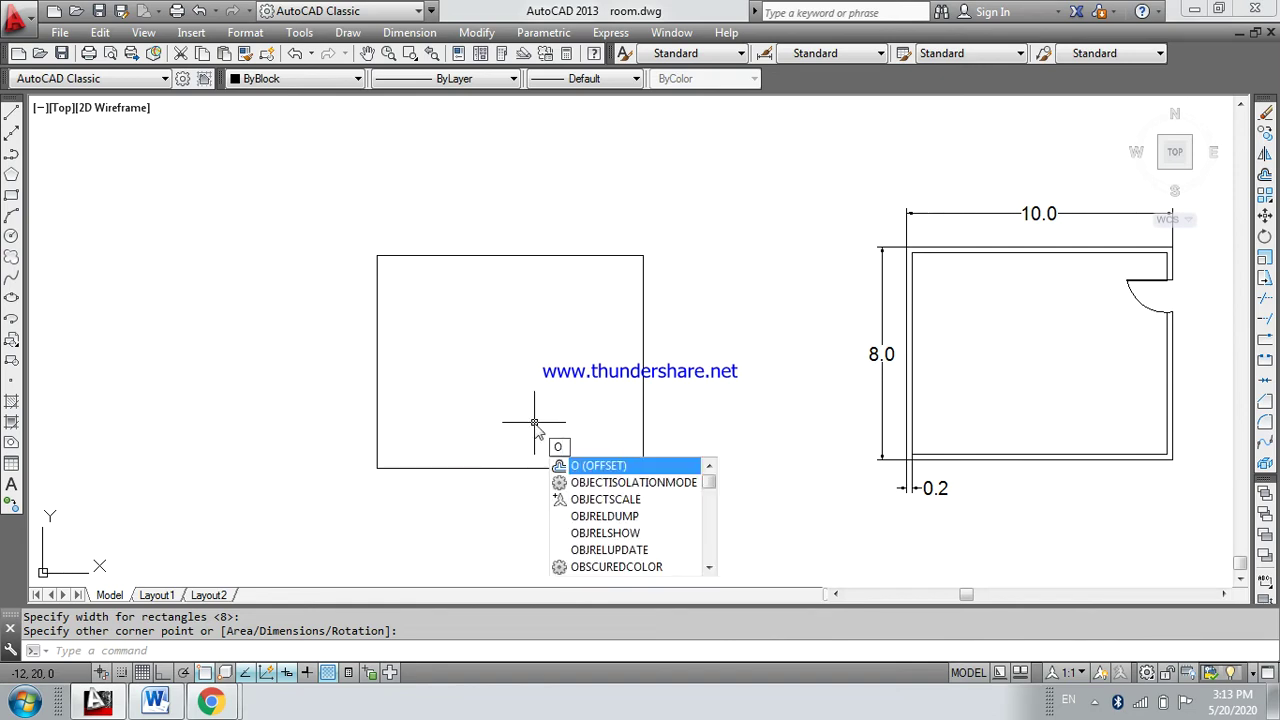
key(Return)
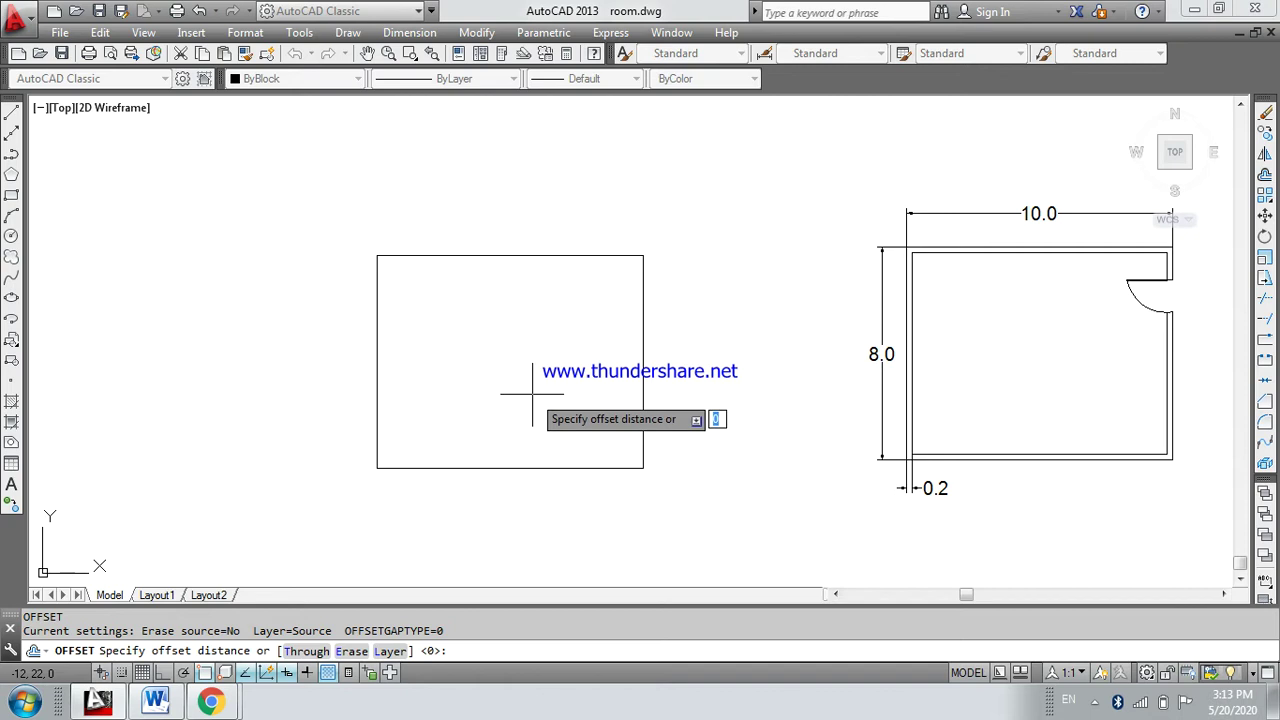
text(0)
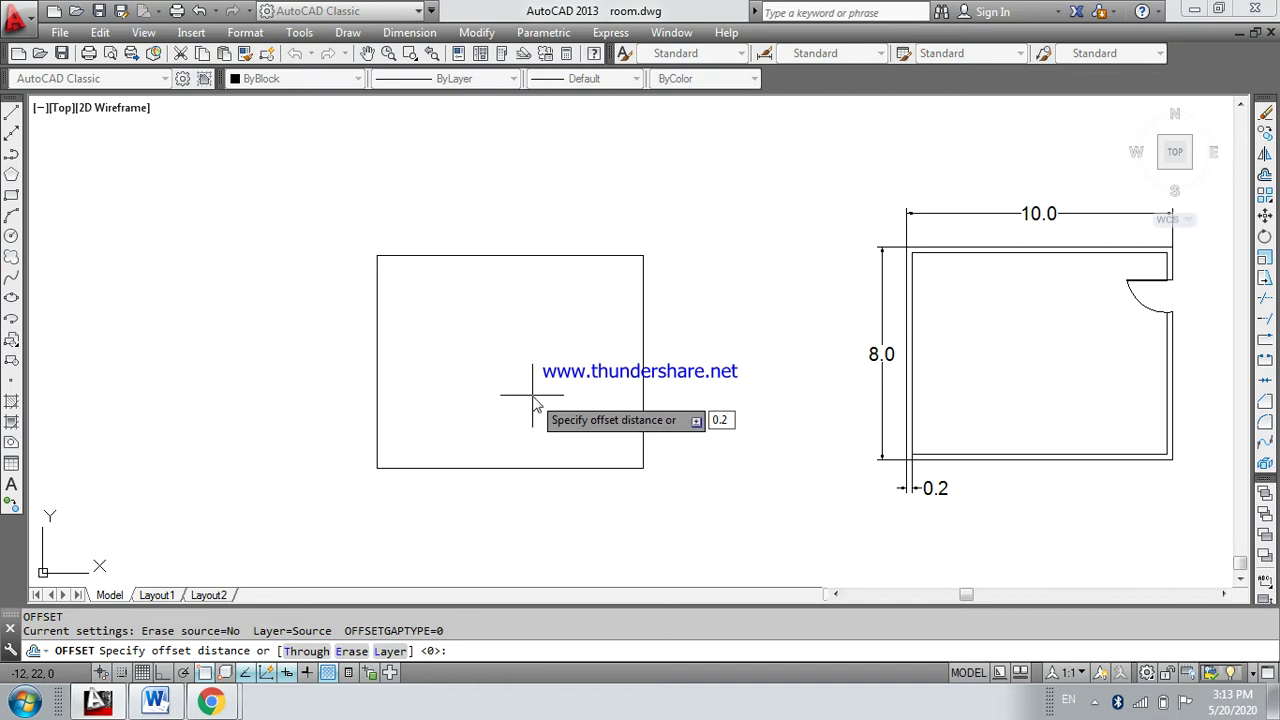
key(Return)
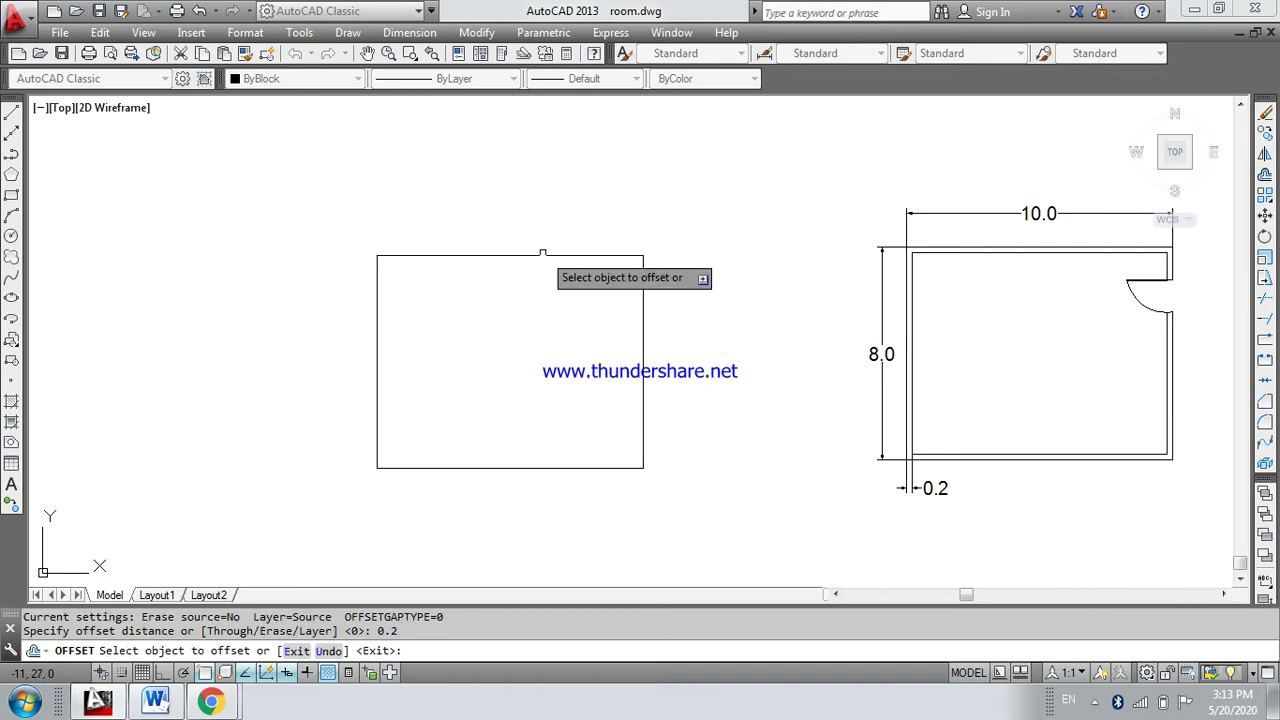
click(542, 255)
click(544, 288)
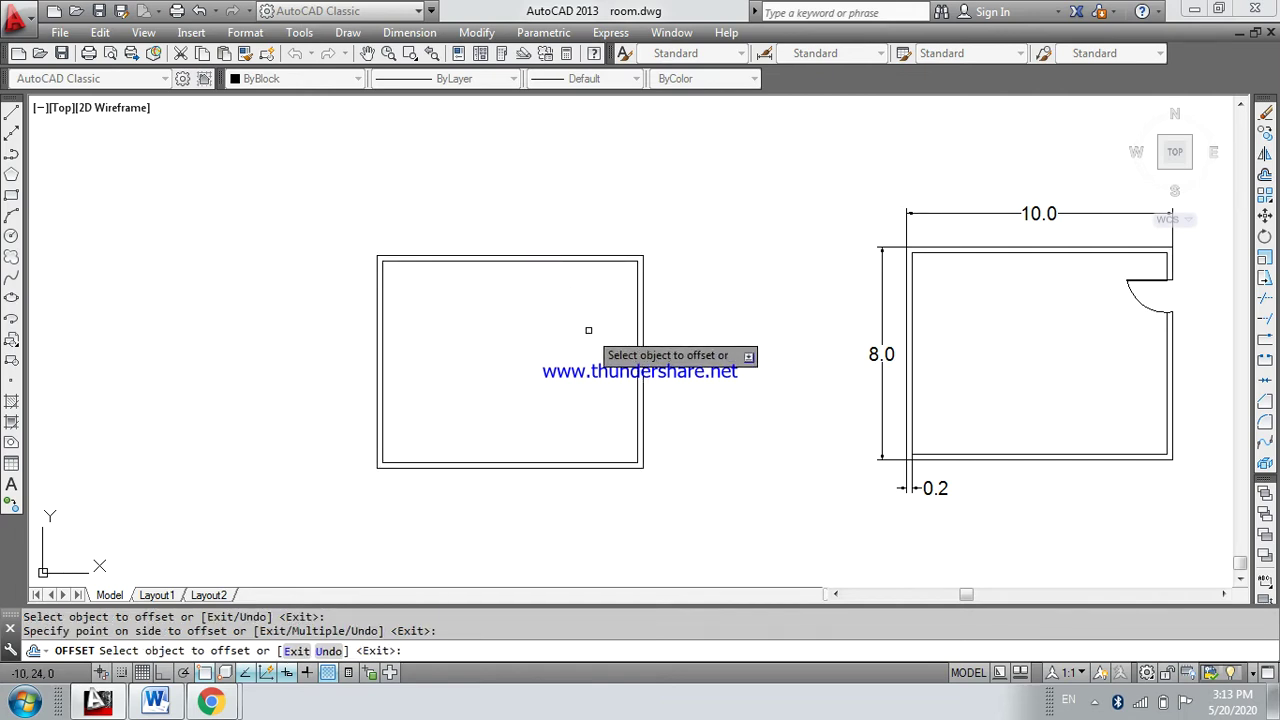
key(Escape)
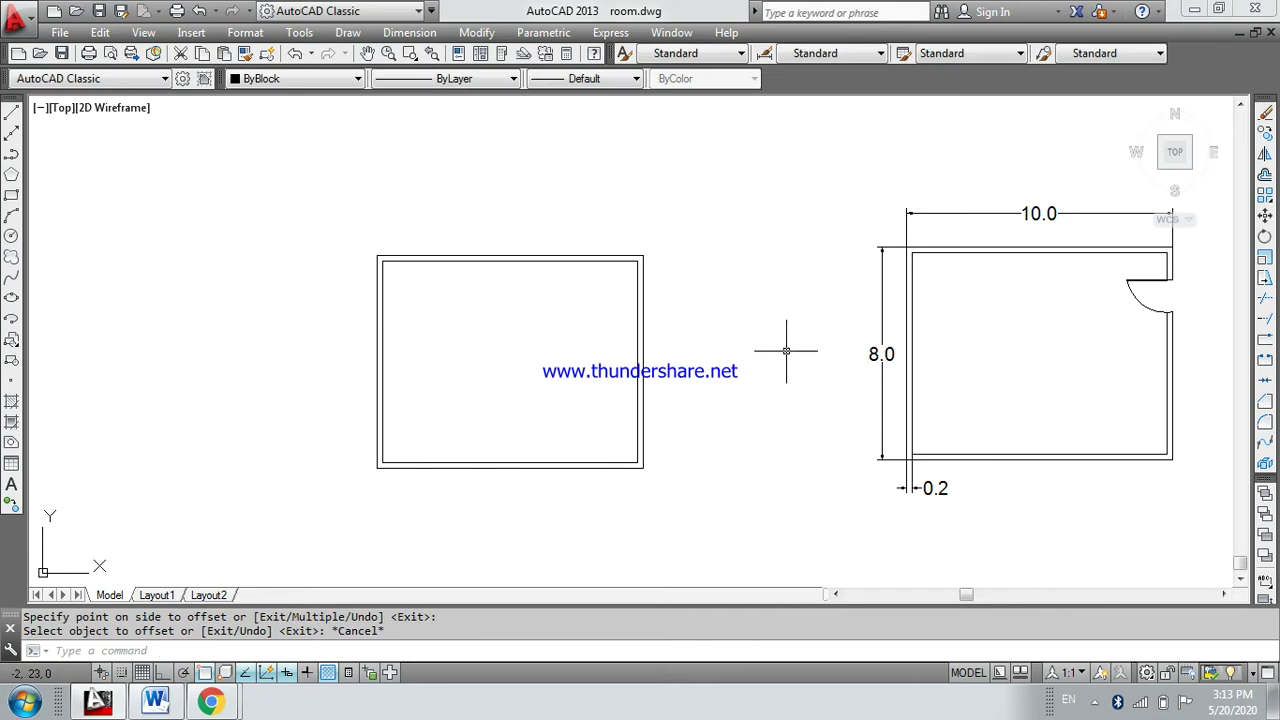
Draw a short horizontal door line running left from the new room's right wall
text(l)
key(Return)
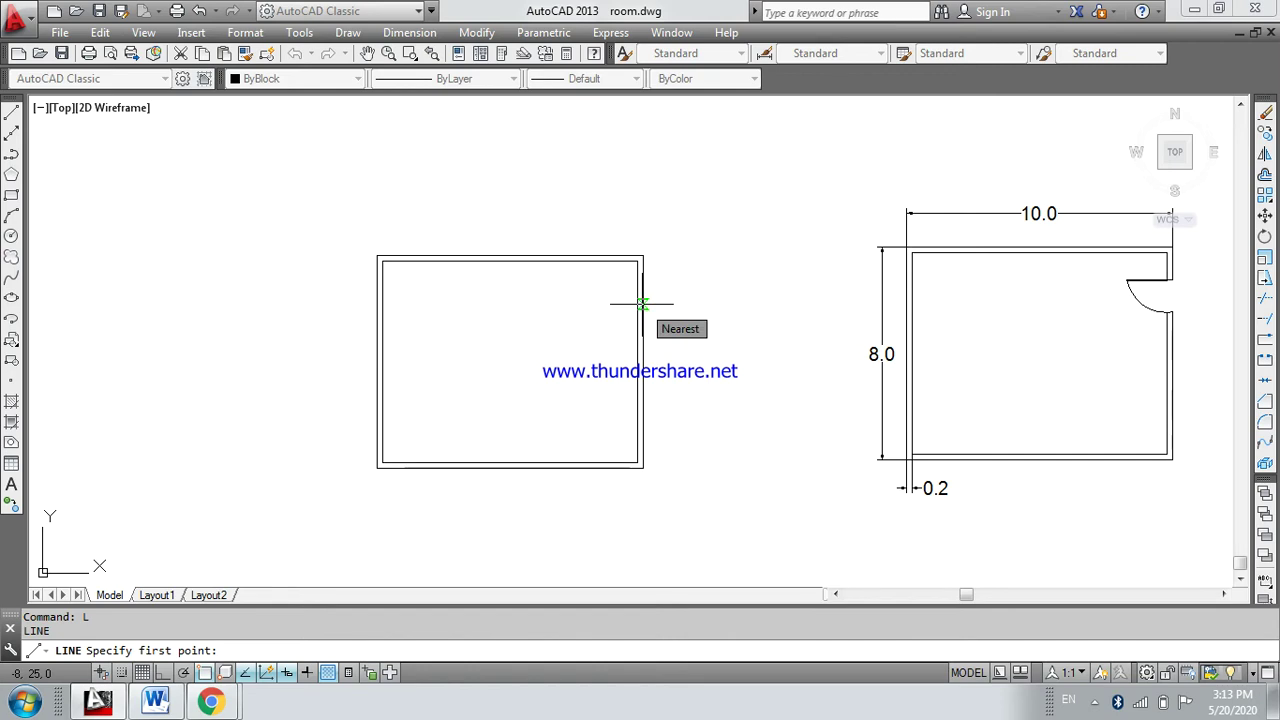
click(643, 295)
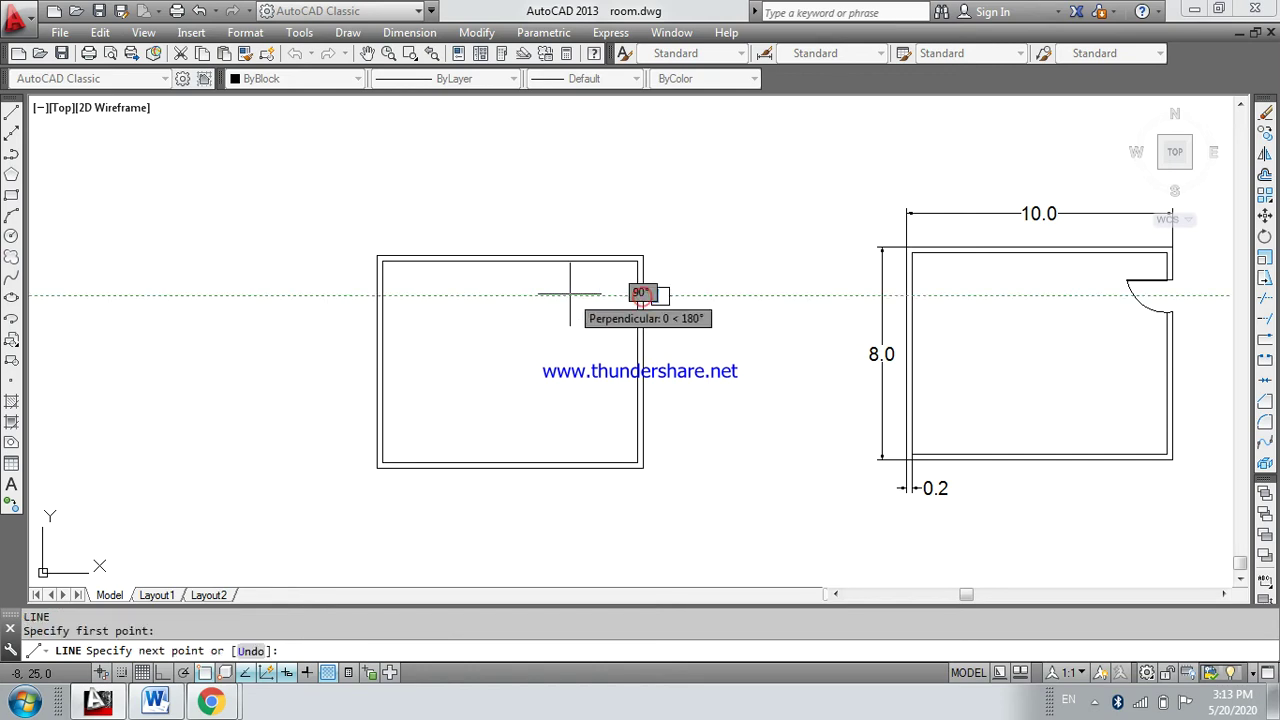
click(588, 299)
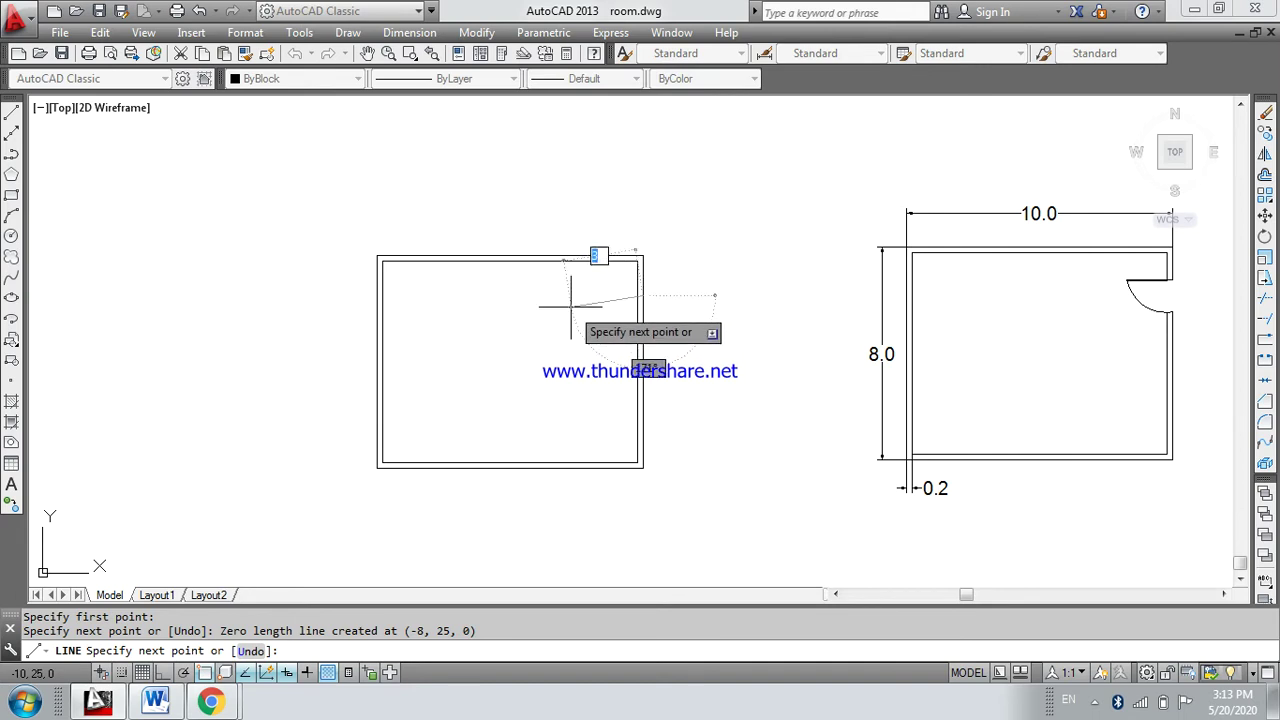
key(F8)
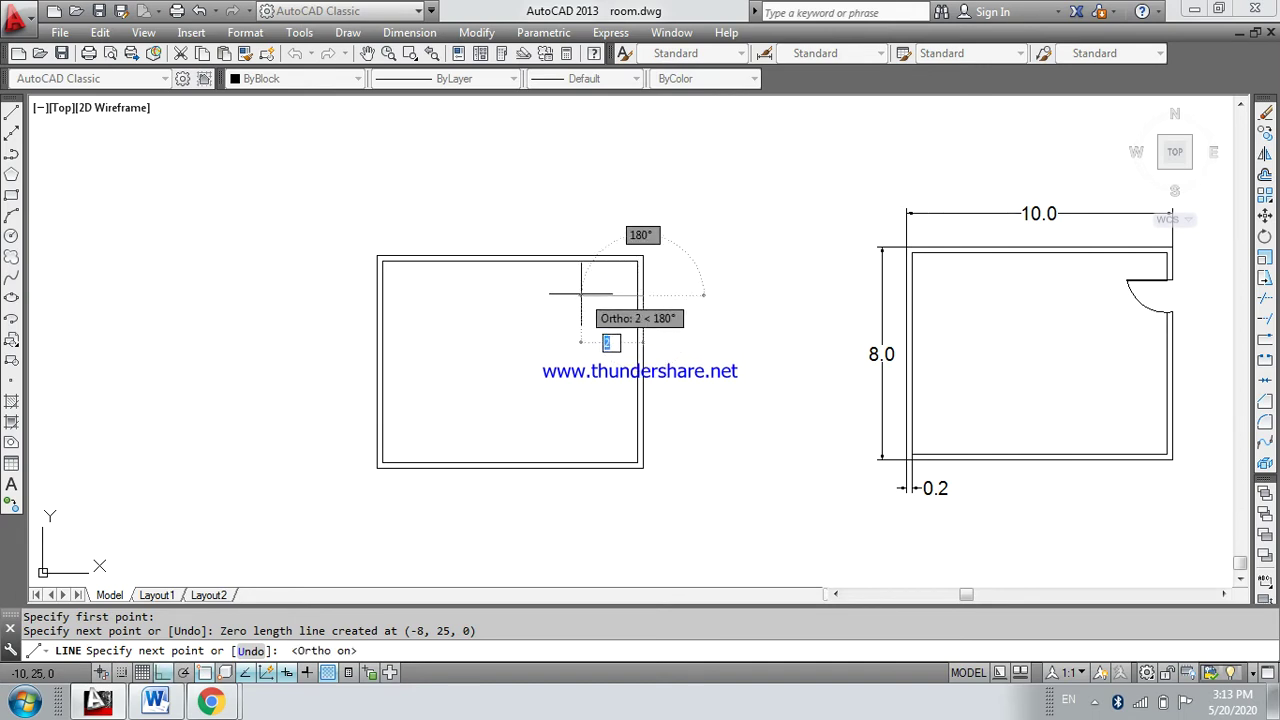
click(580, 294)
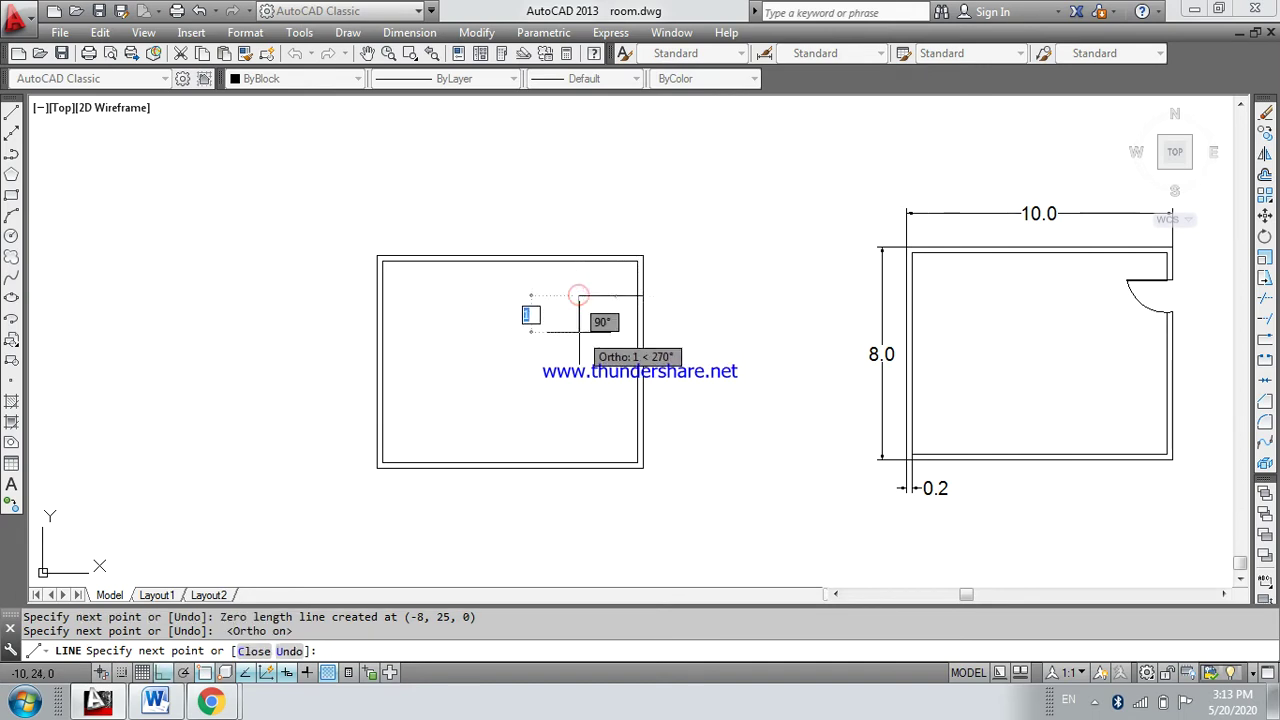
key(Return)
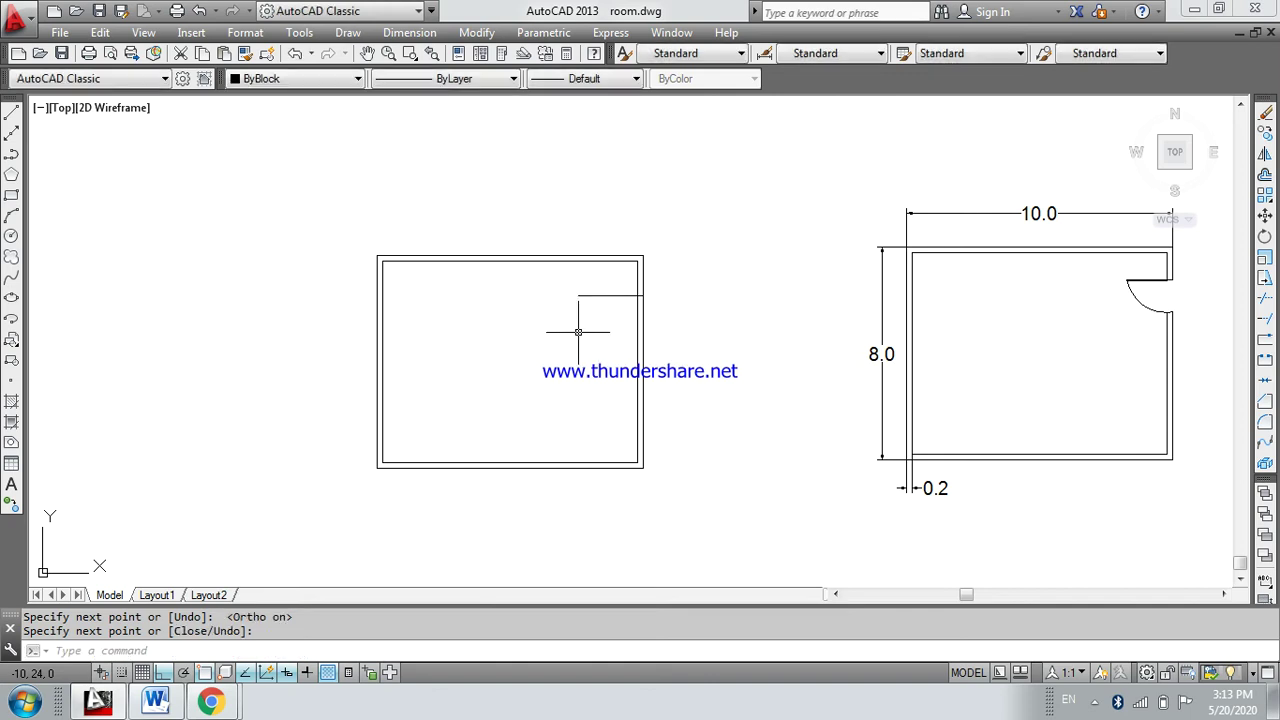
key(Return)
key(Escape)
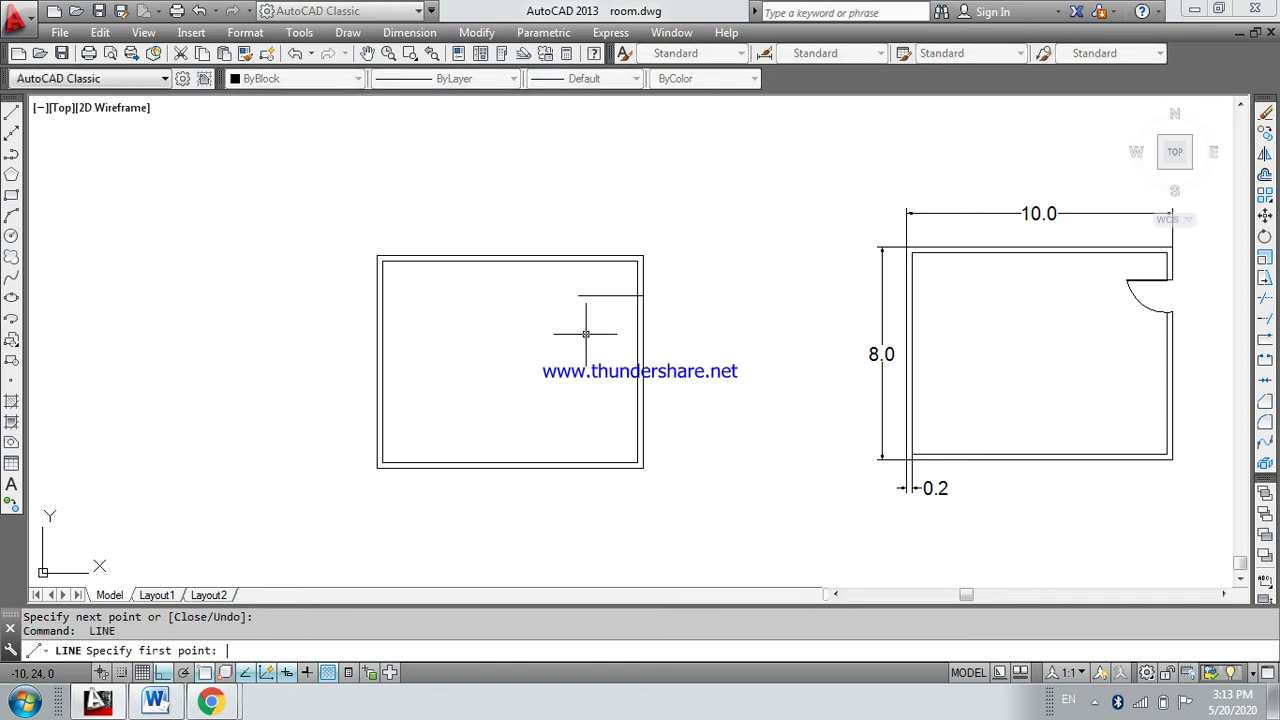
text(L)
key(Return)
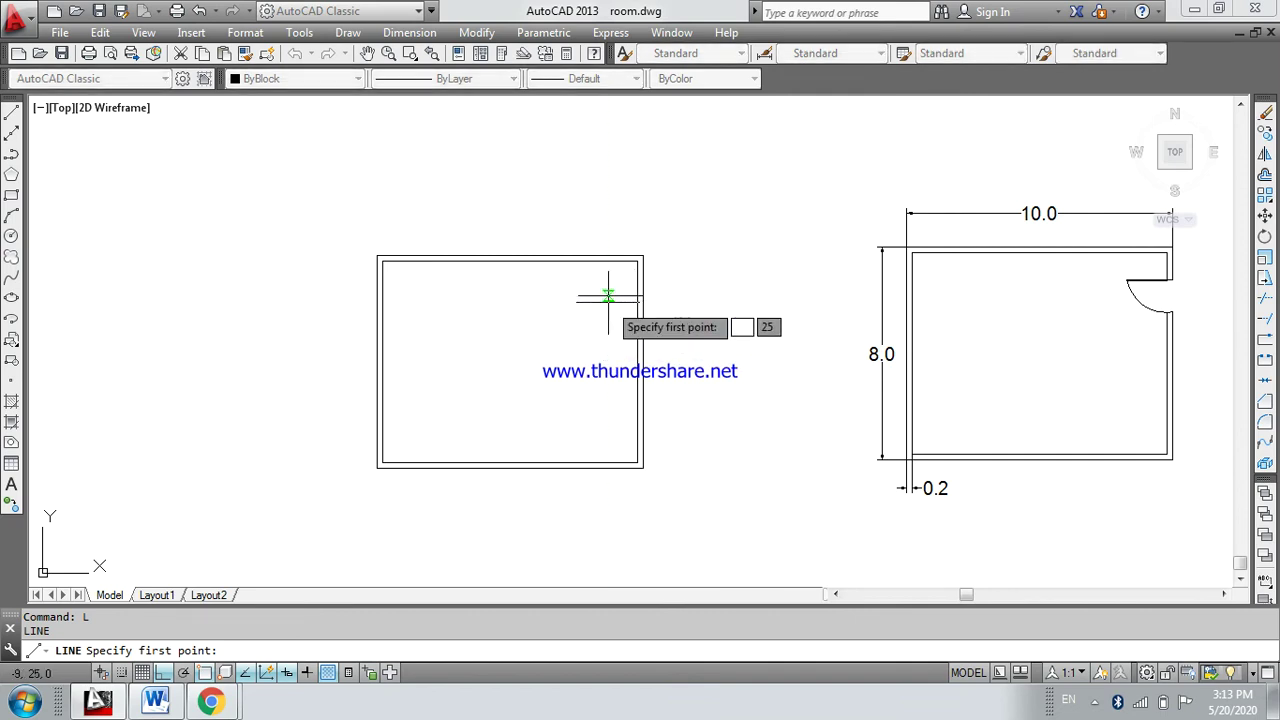
key(Escape)
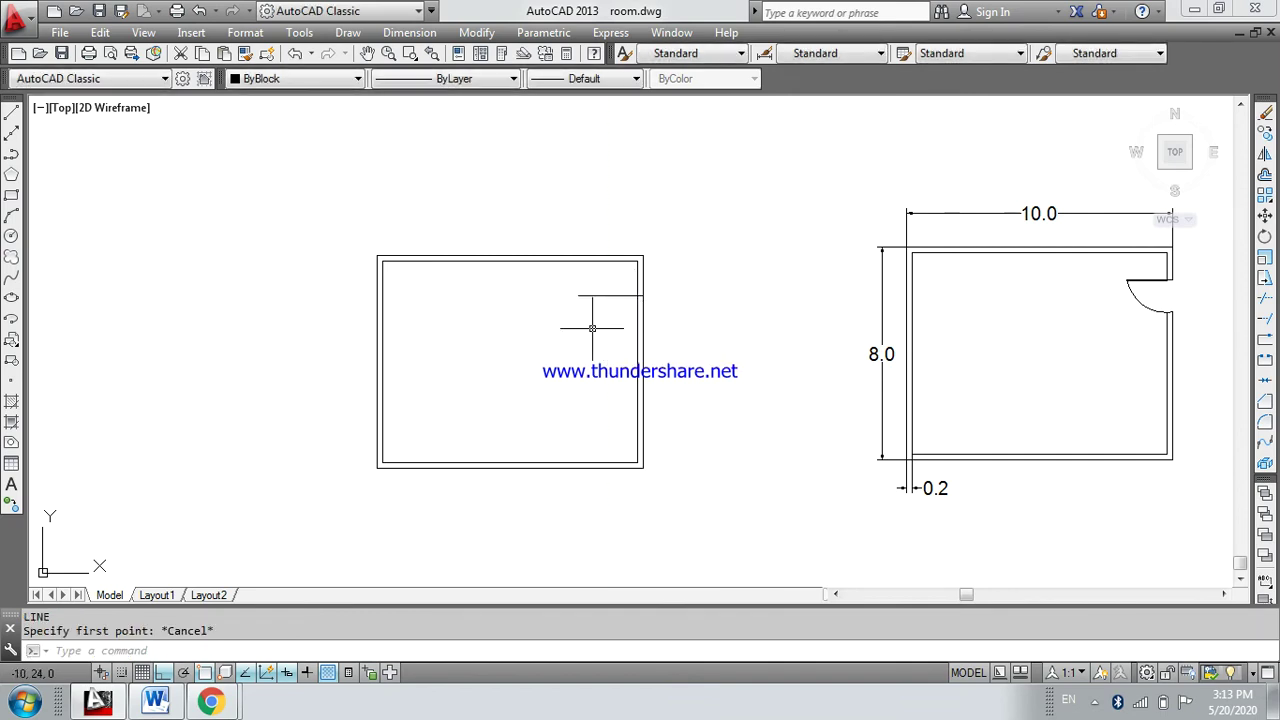
text(o)
Make a parallel copy of the door line 0.05 below it
key(Return)
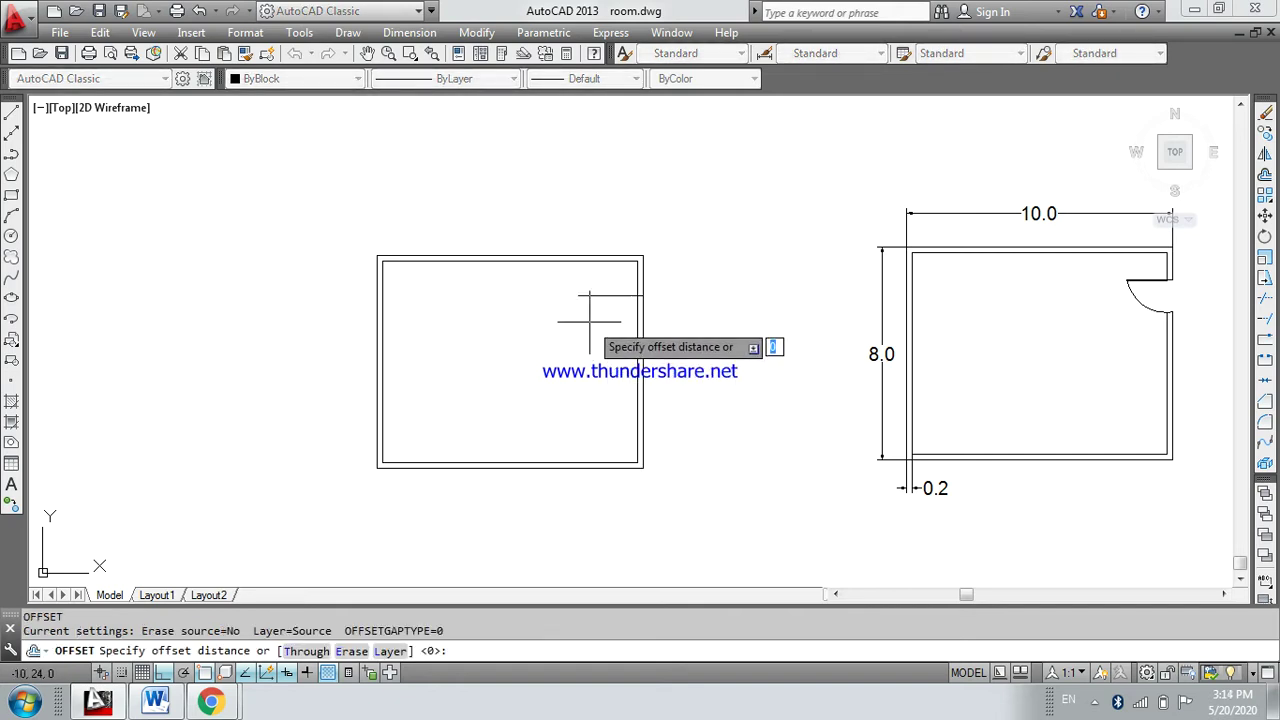
text(0)
key(Return)
key(Escape)
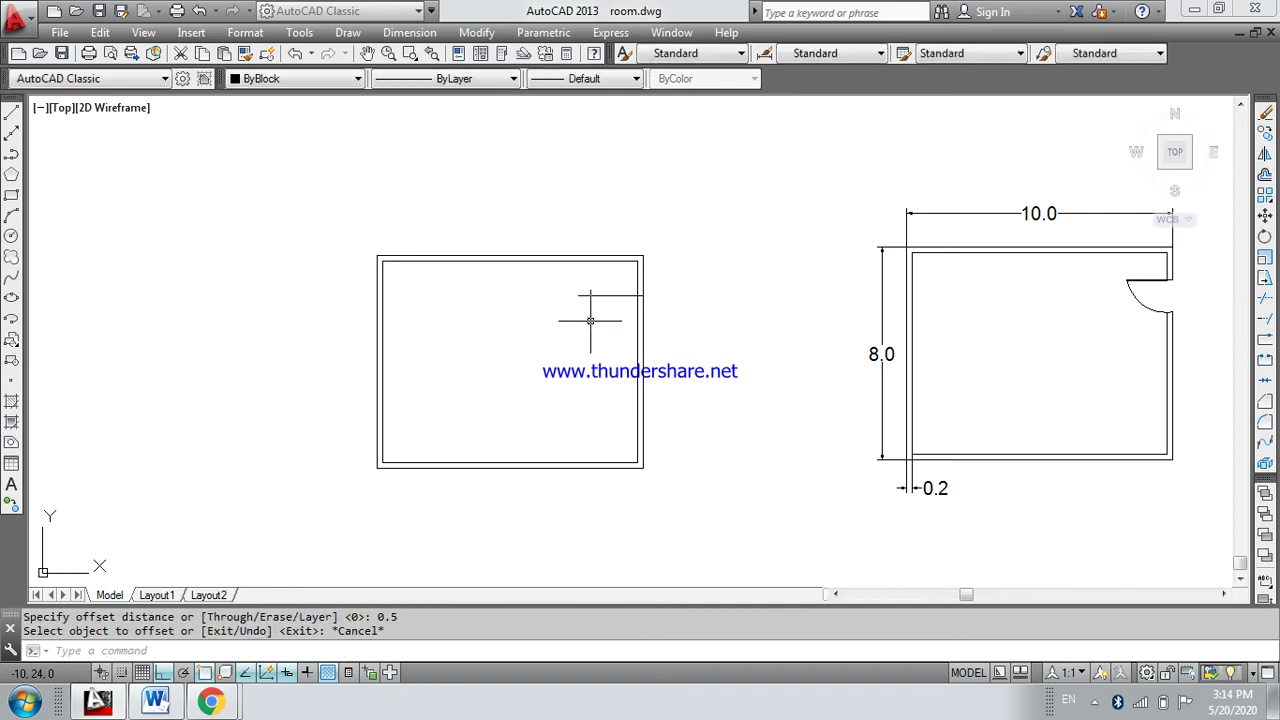
text(o)
key(Return)
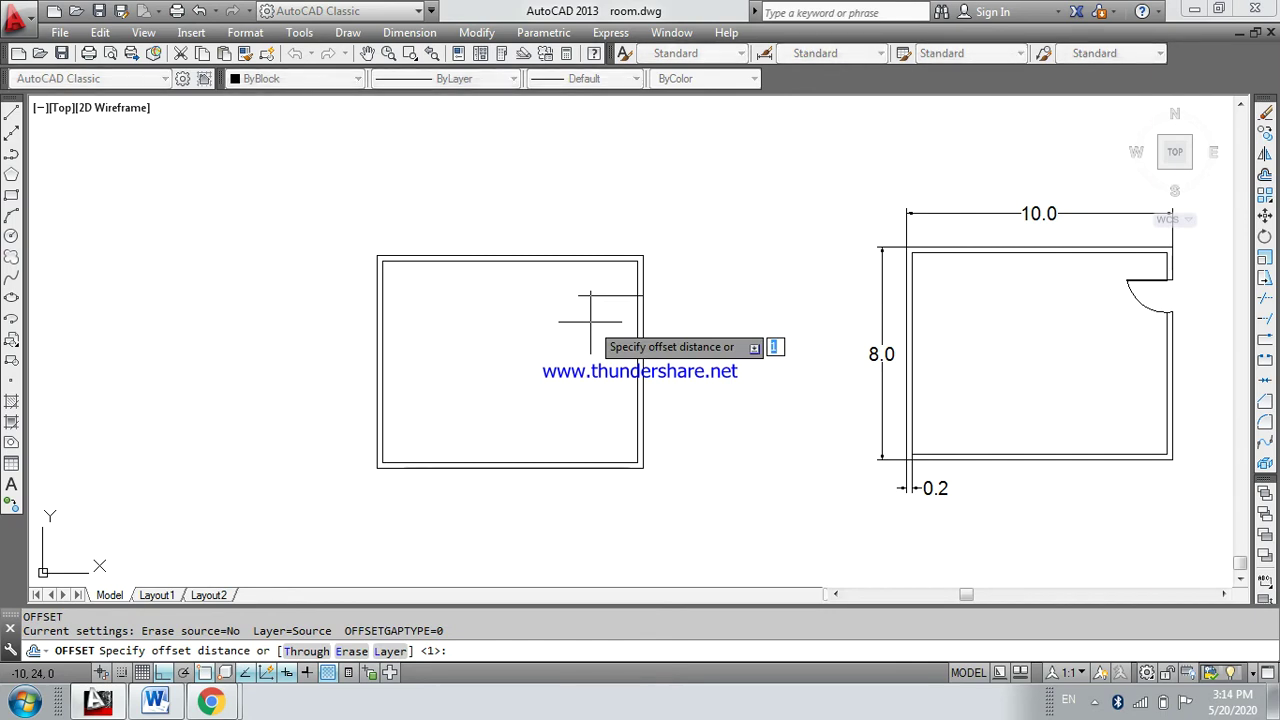
text(0)
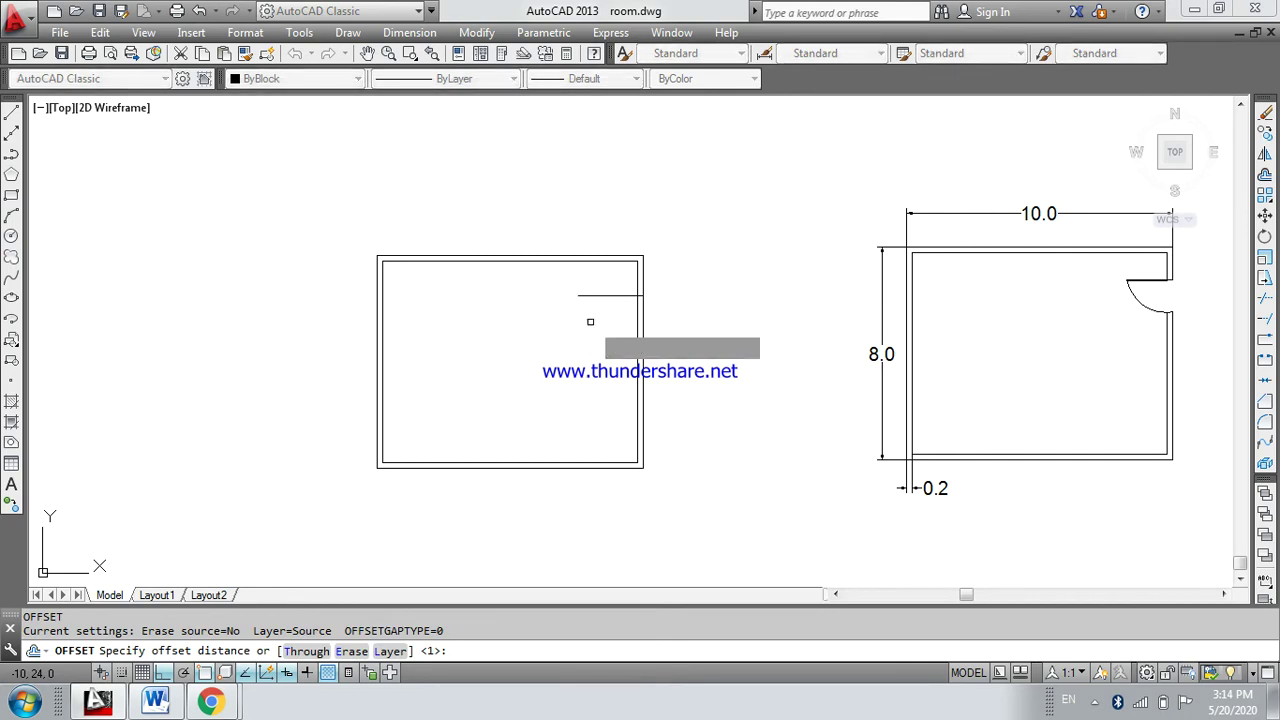
key(Return)
click(596, 297)
click(596, 299)
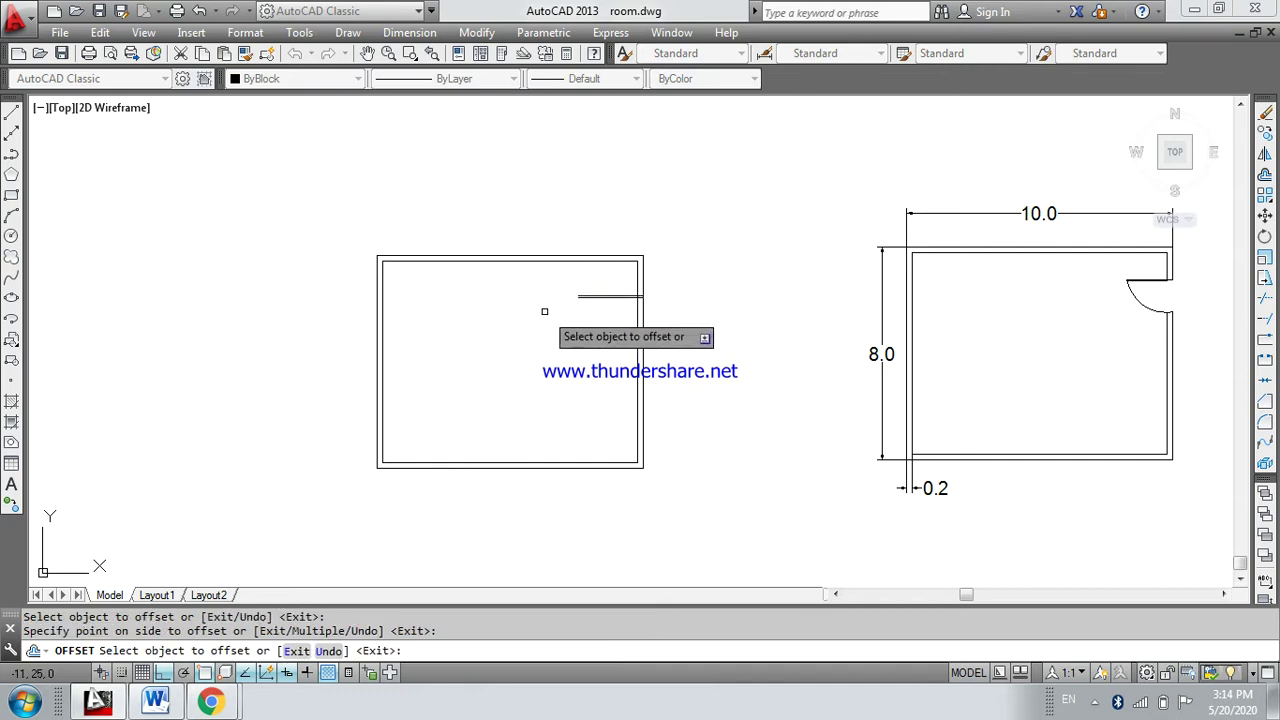
key(Escape)
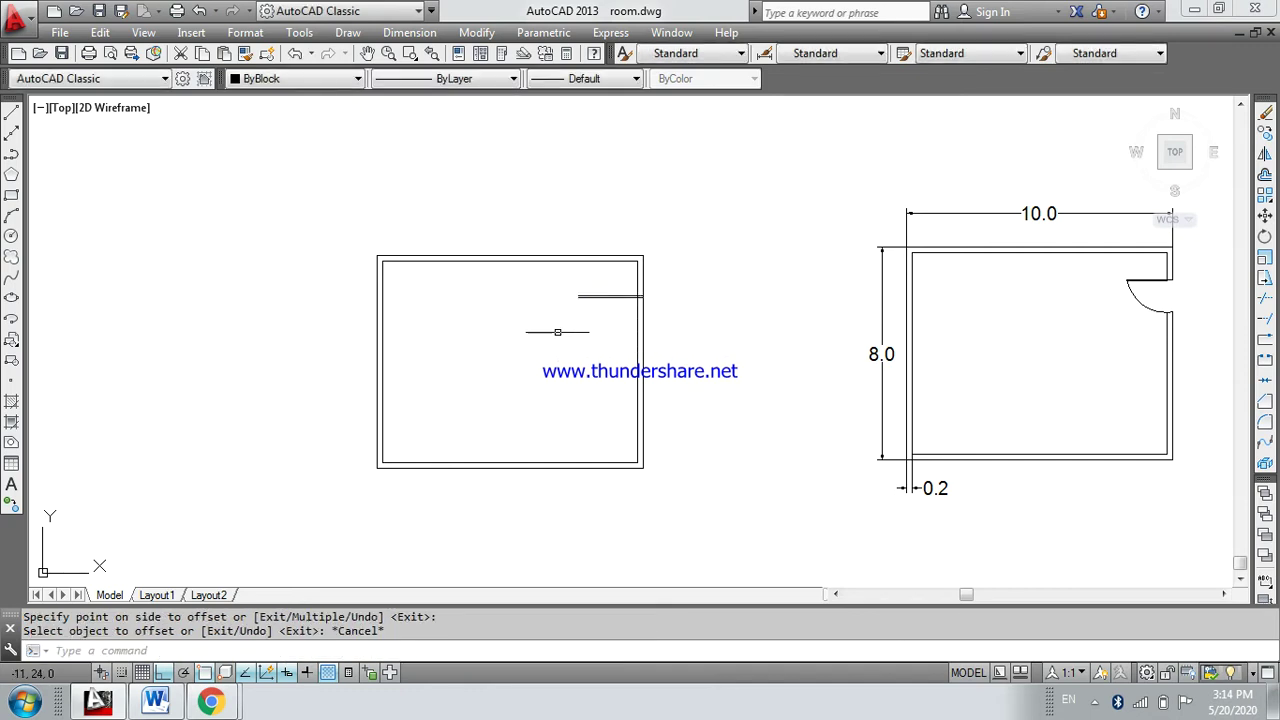
Draw a three-point door swing arc from the door line's free end to the right wall
text(A)
text(RC)
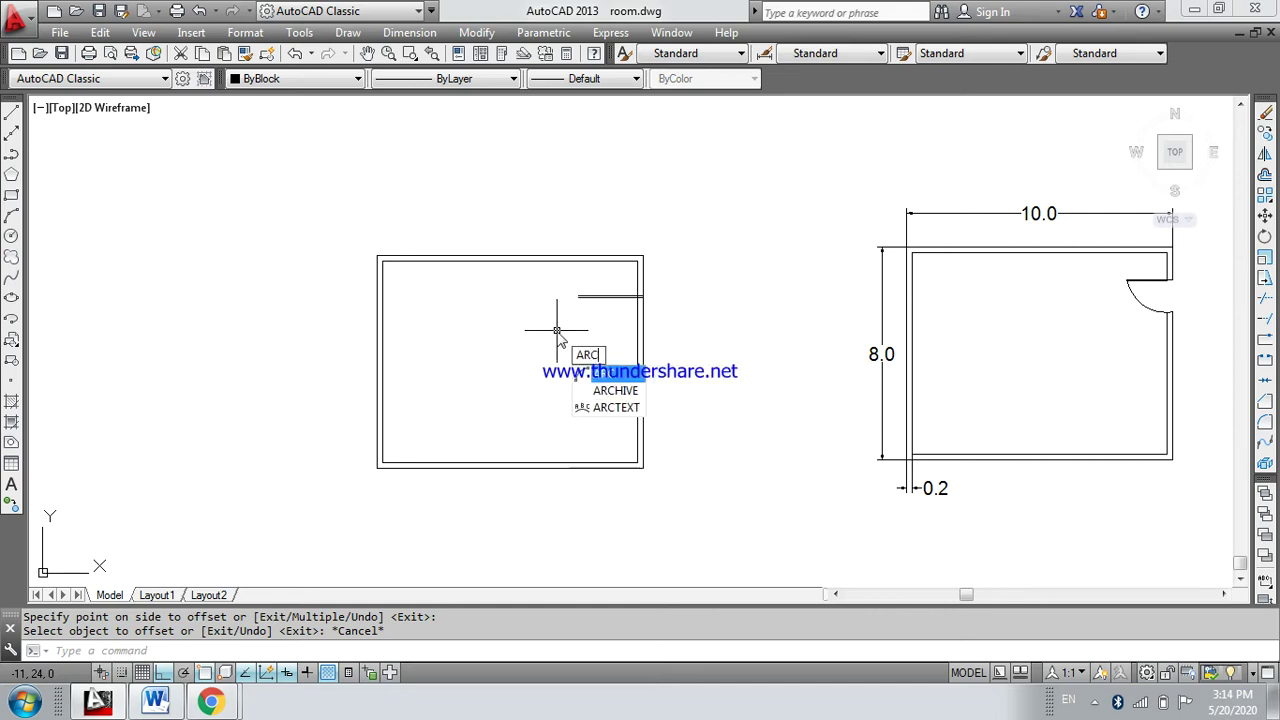
key(Return)
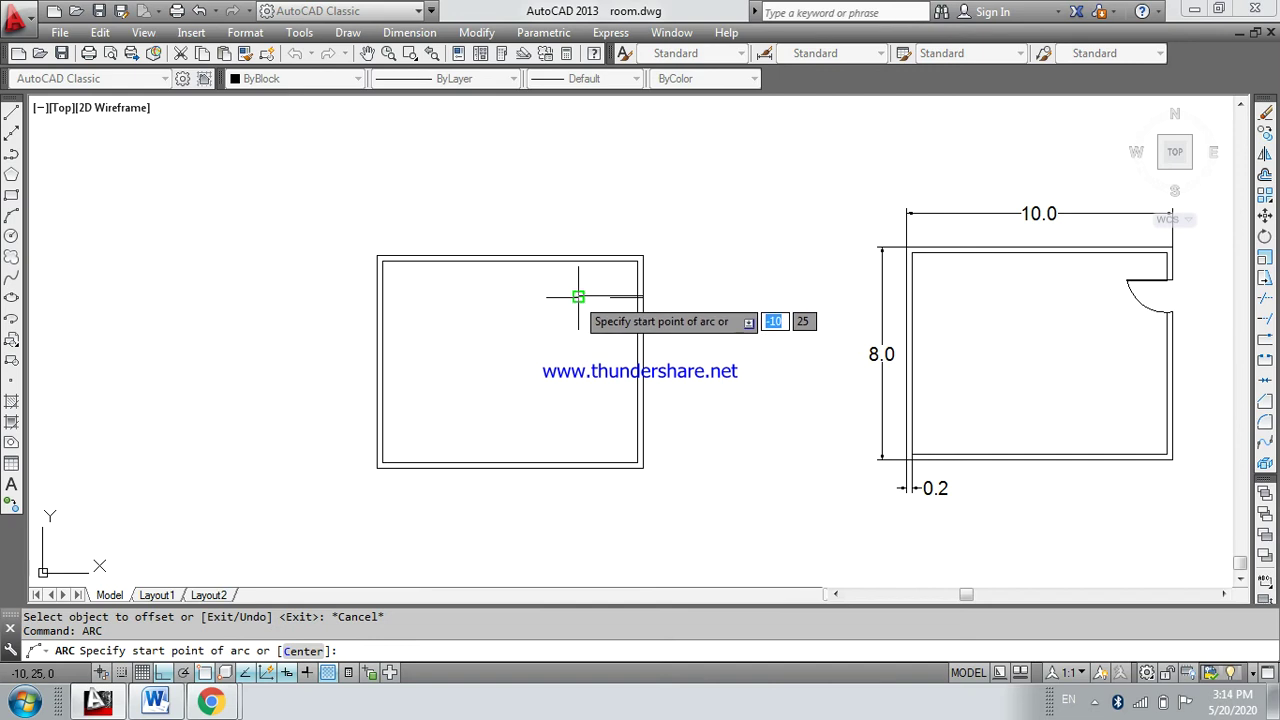
scroll(579, 295, up, 4)
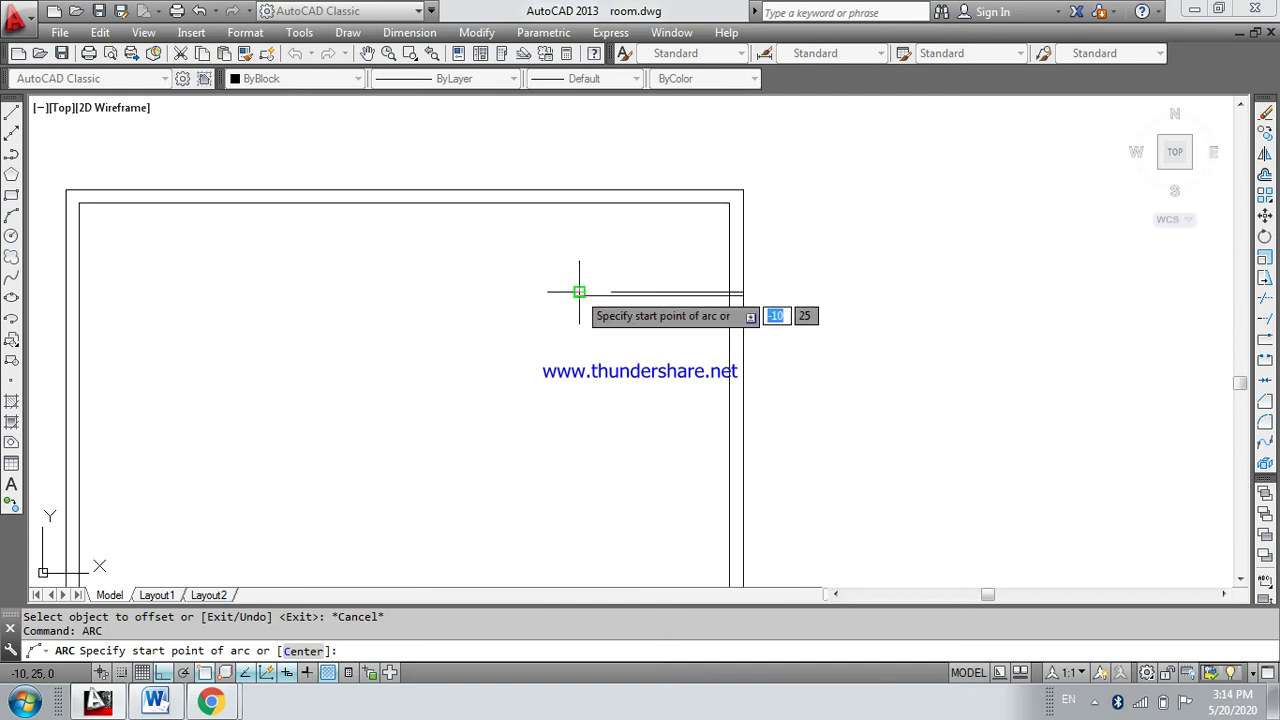
click(577, 290)
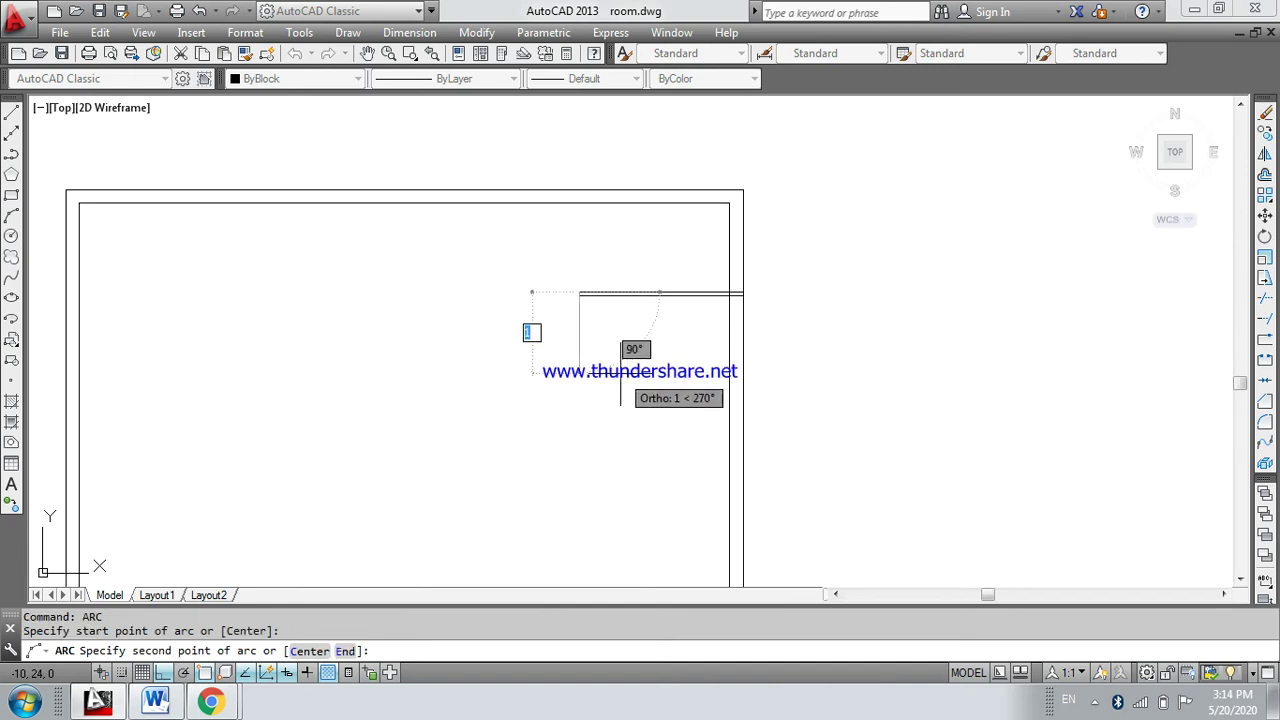
key(F8)
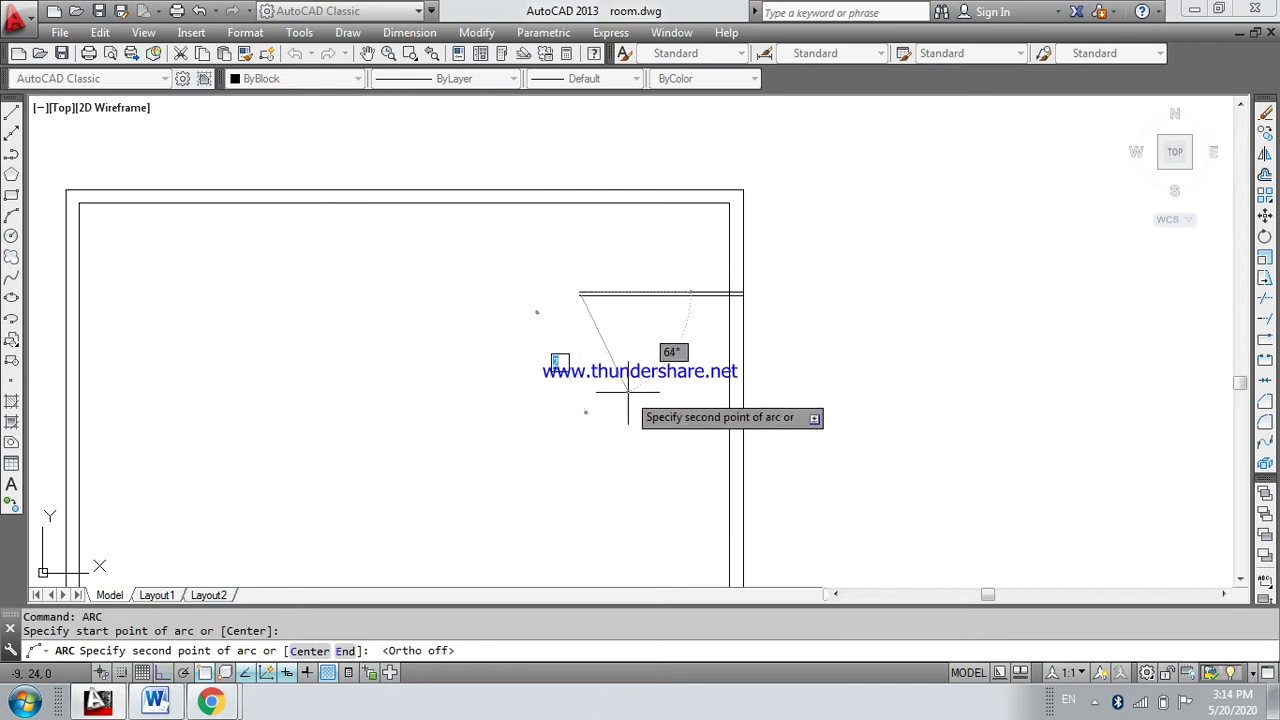
click(625, 389)
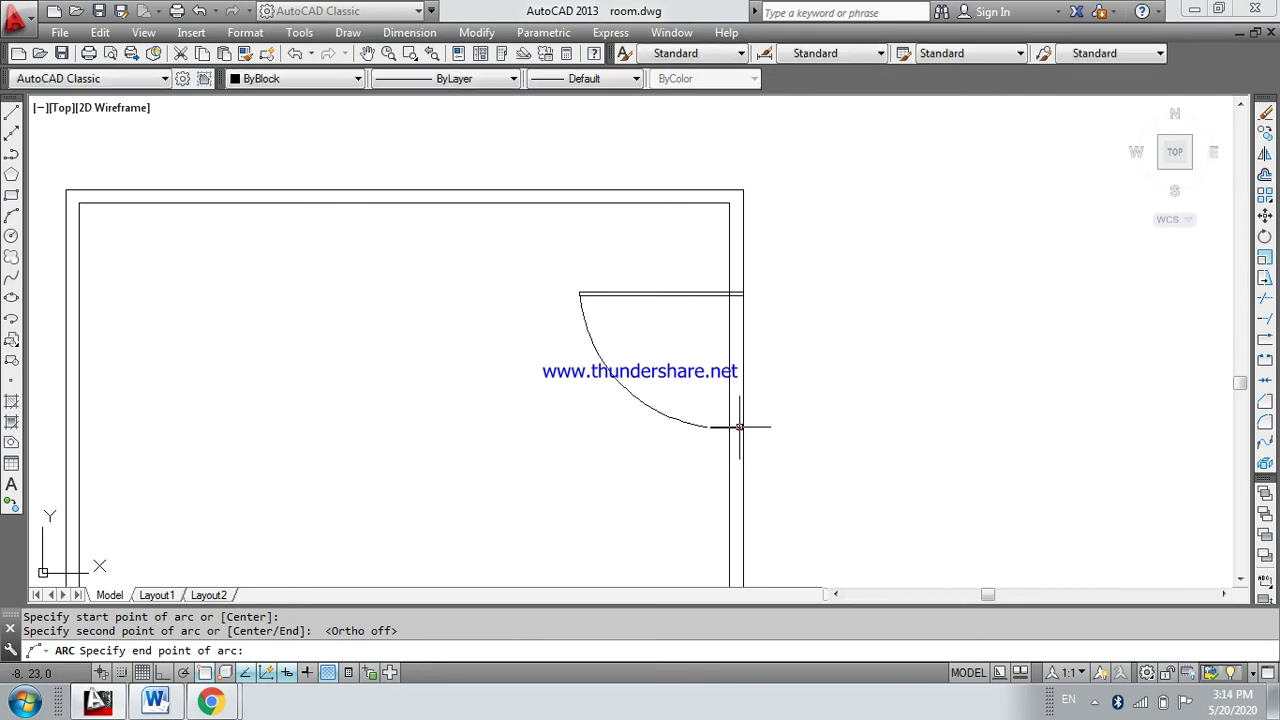
click(742, 427)
scroll(846, 391, down, 4)
scroll(846, 391, down, 2)
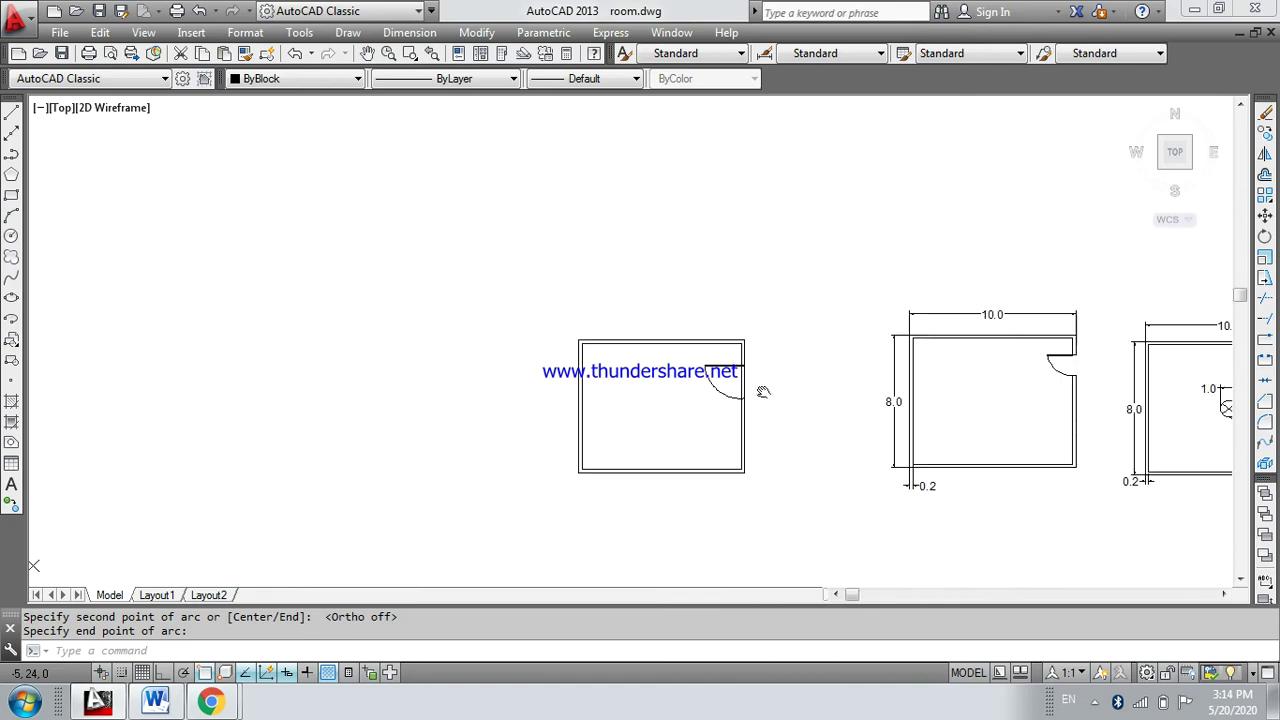
scroll(757, 380, up, 1)
scroll(794, 386, down, 1)
scroll(798, 388, up, 4)
scroll(798, 388, down, 2)
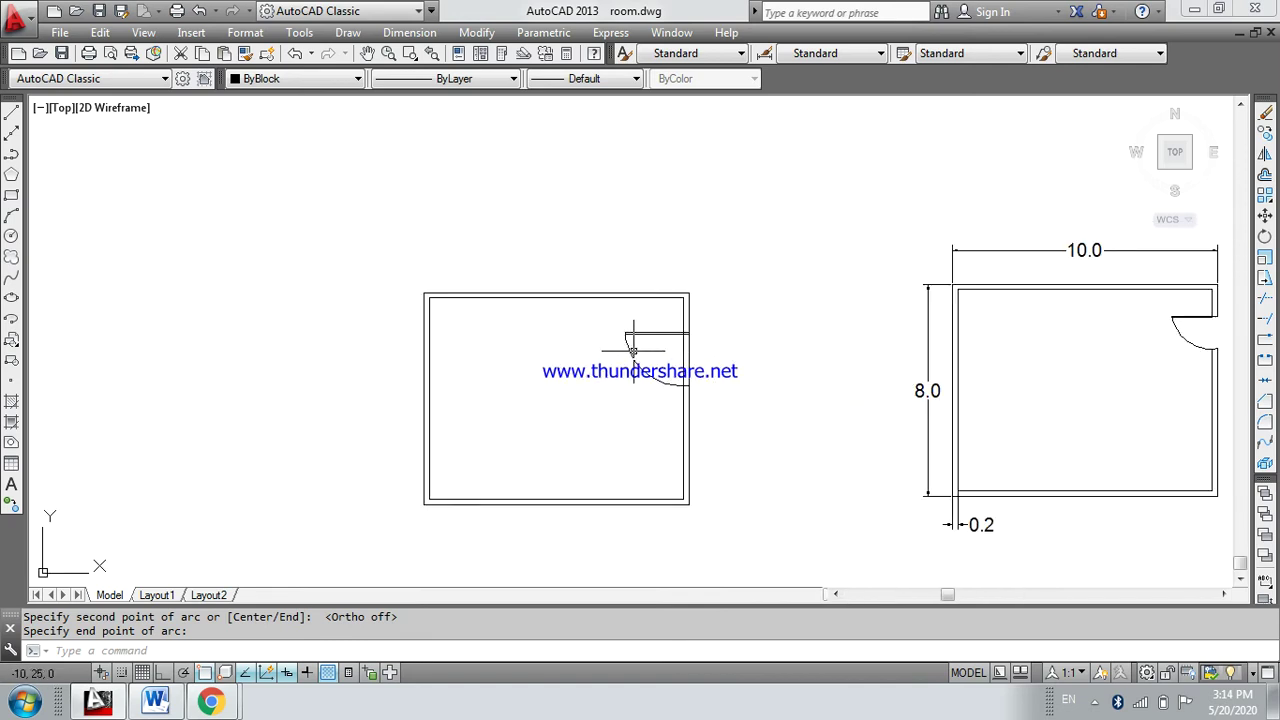
scroll(633, 350, up, 1)
text(TR)
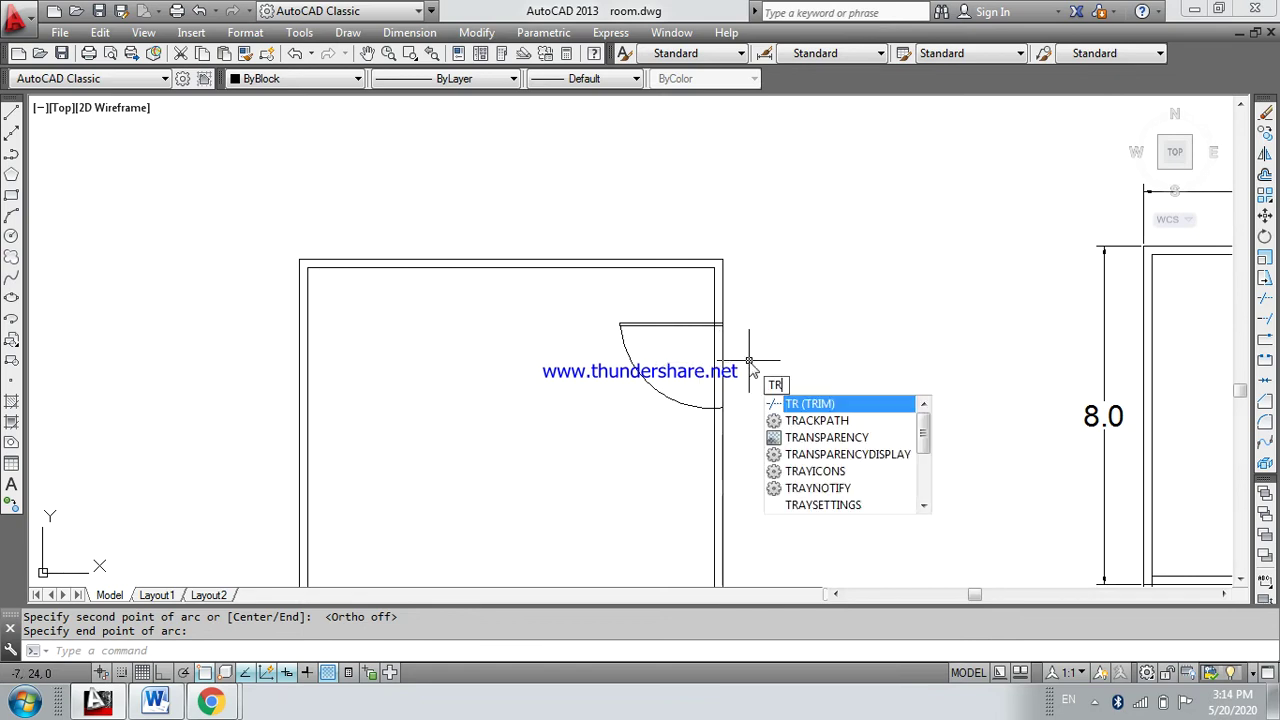
Trim the right wall segment between the door line and the arc to open the doorway
key(Return)
key(Return)
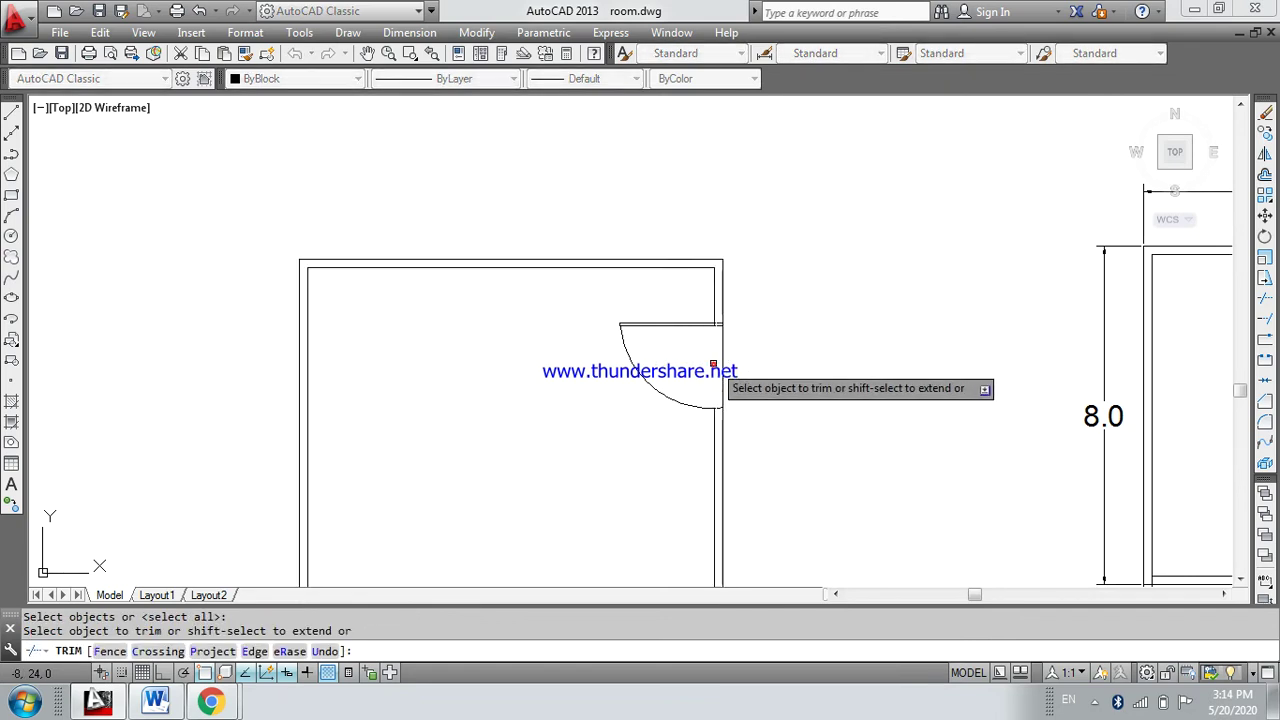
click(716, 364)
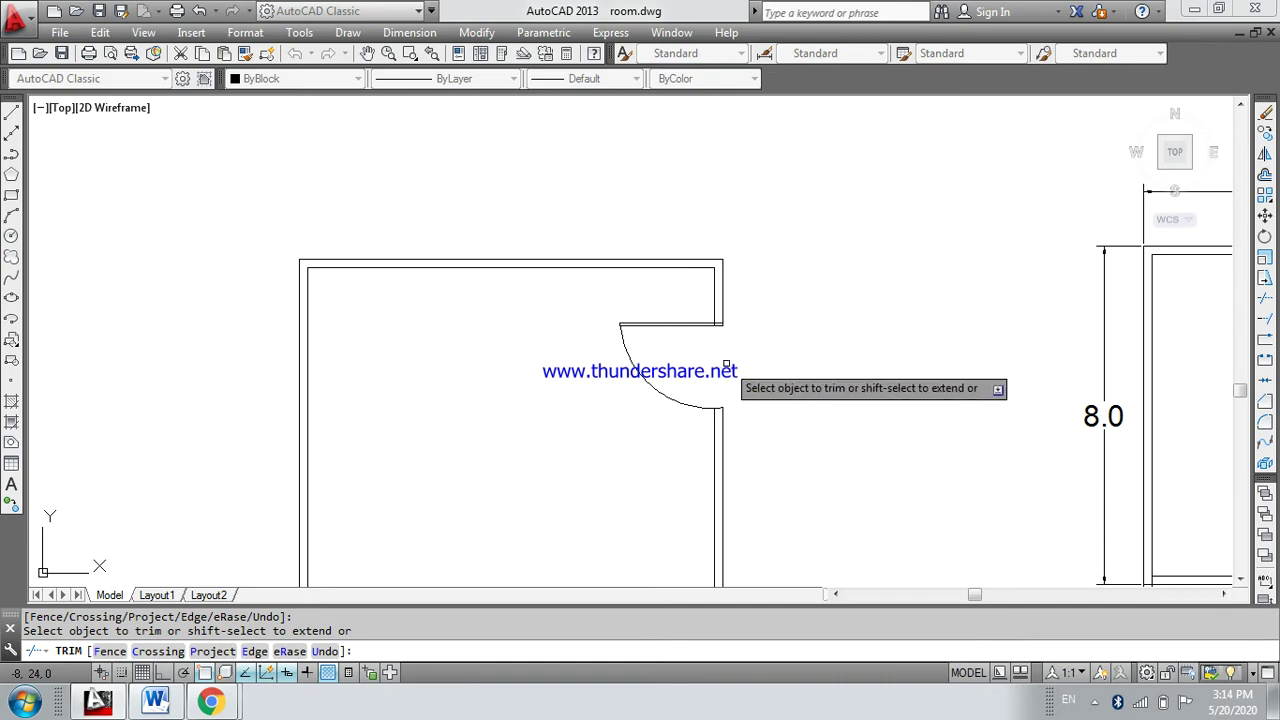
key(Escape)
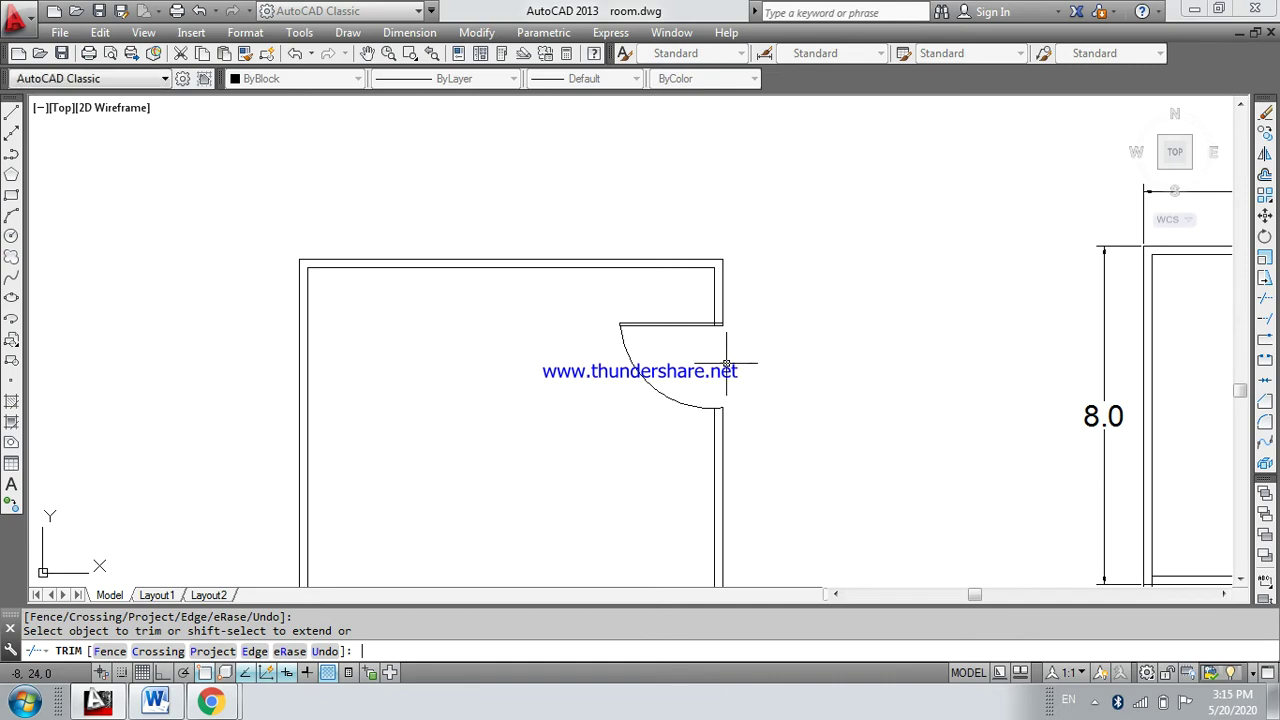
scroll(768, 375, down, 4)
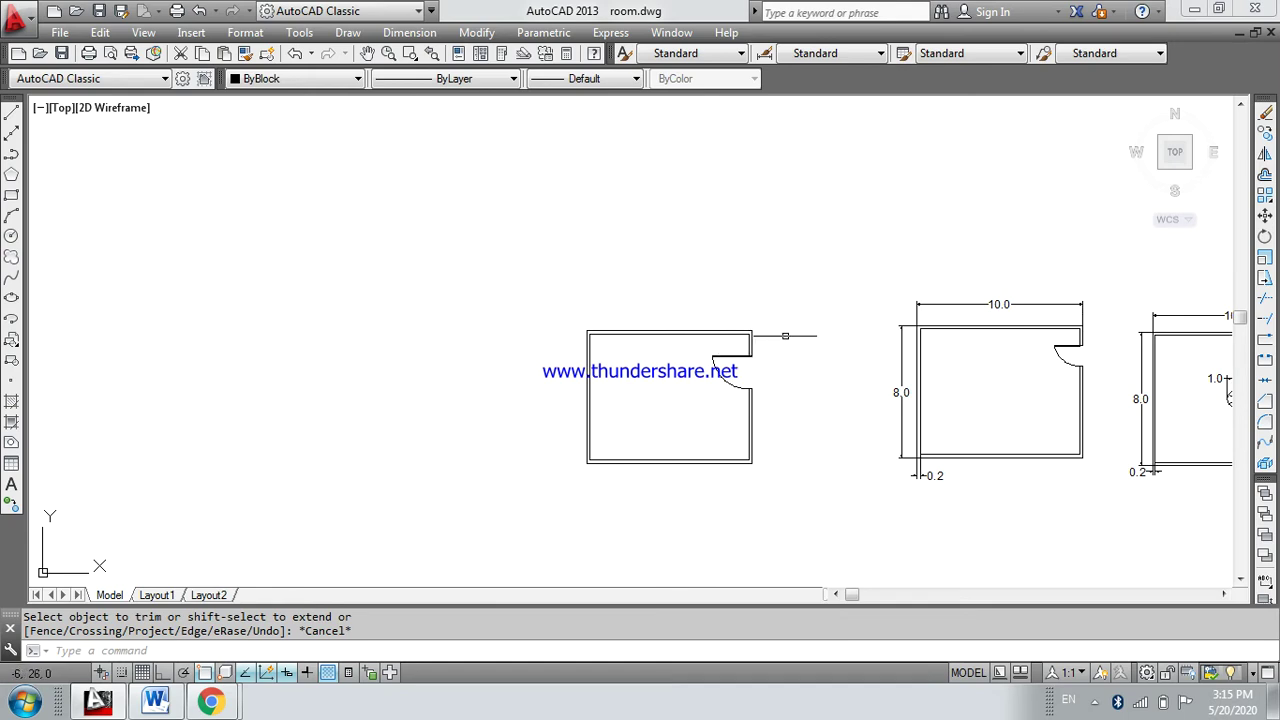
text(dal)
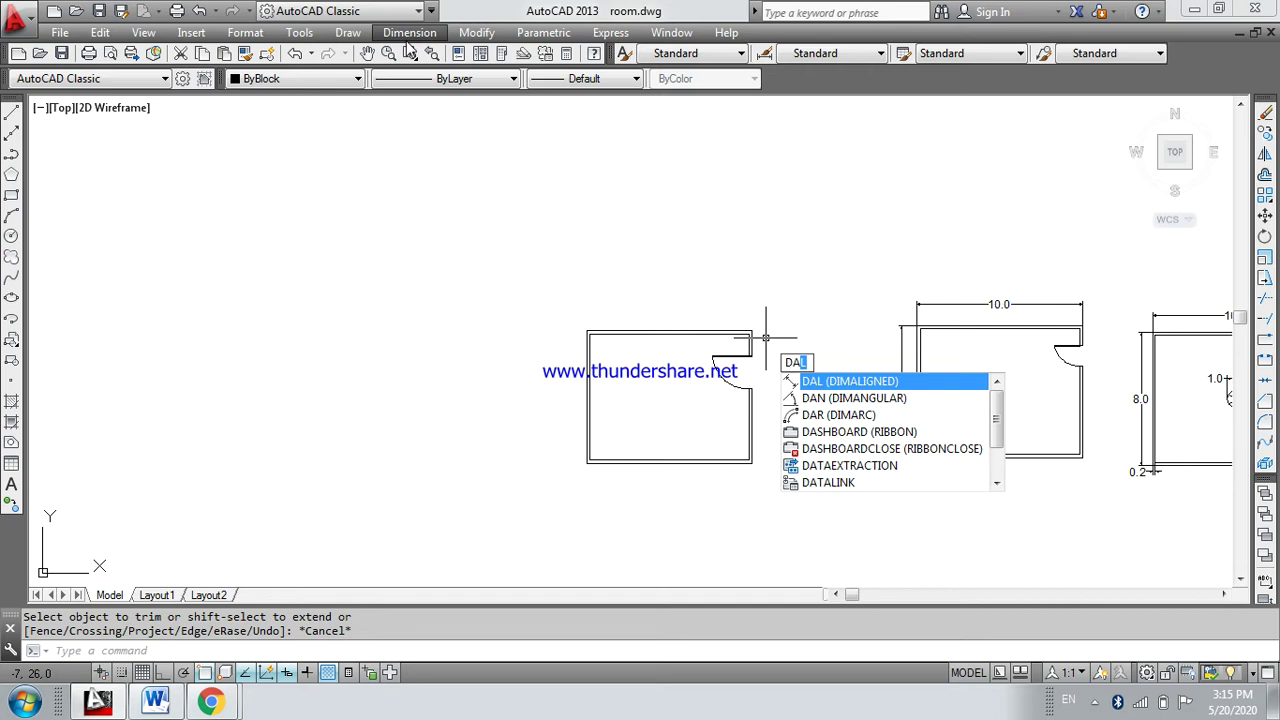
Add a 10.0 aligned dimension across the new room's top edge
key(Return)
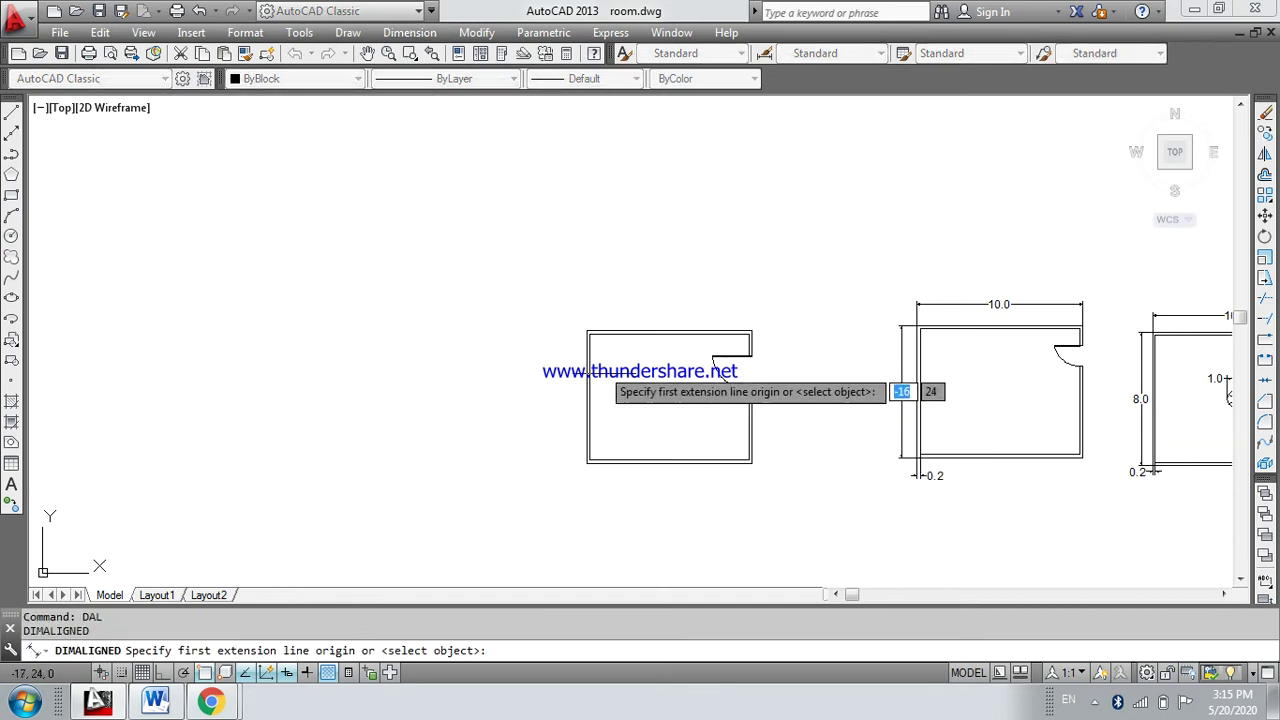
click(585, 332)
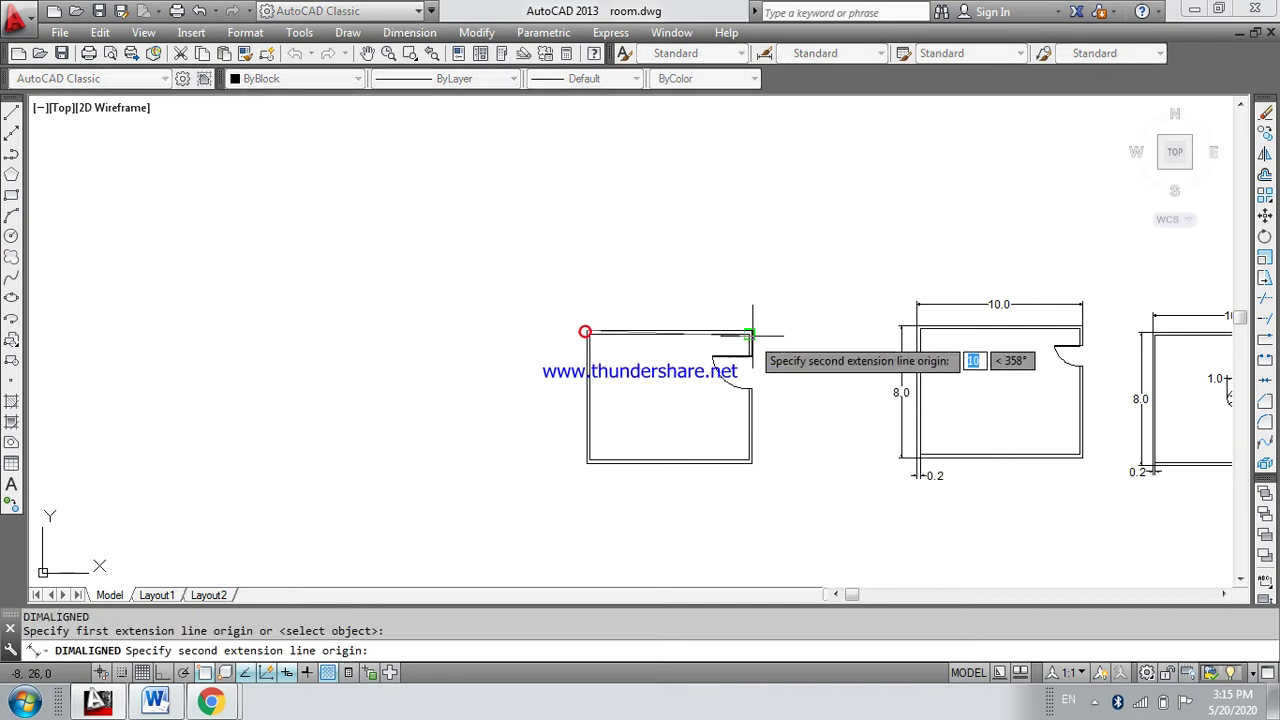
click(751, 334)
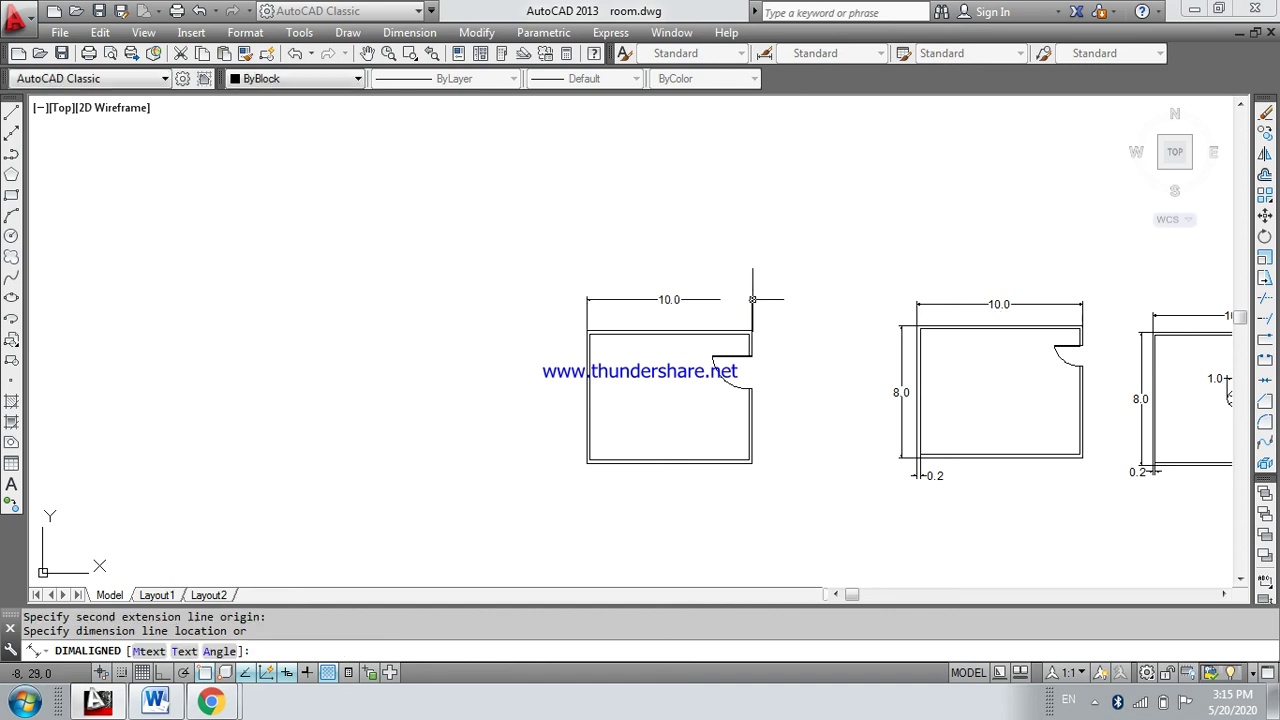
click(752, 299)
scroll(649, 367, up, 2)
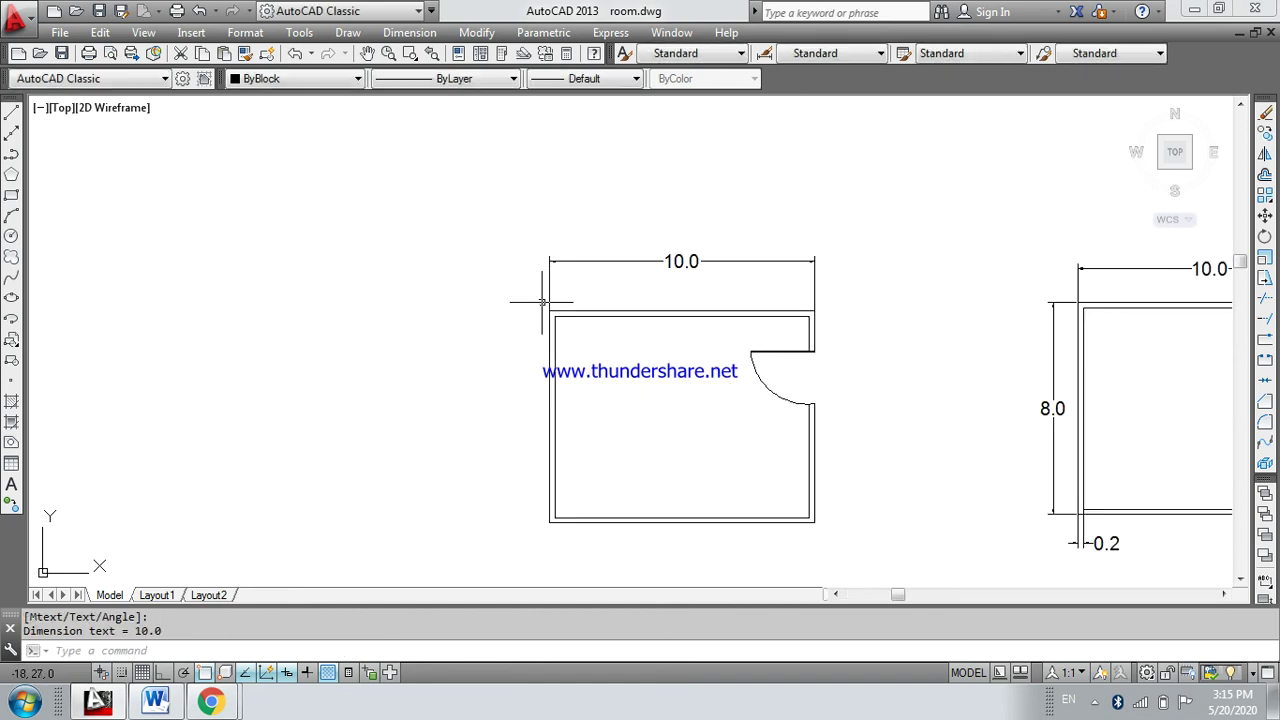
Add an 8.0 aligned dimension along the room's left side
key(Return)
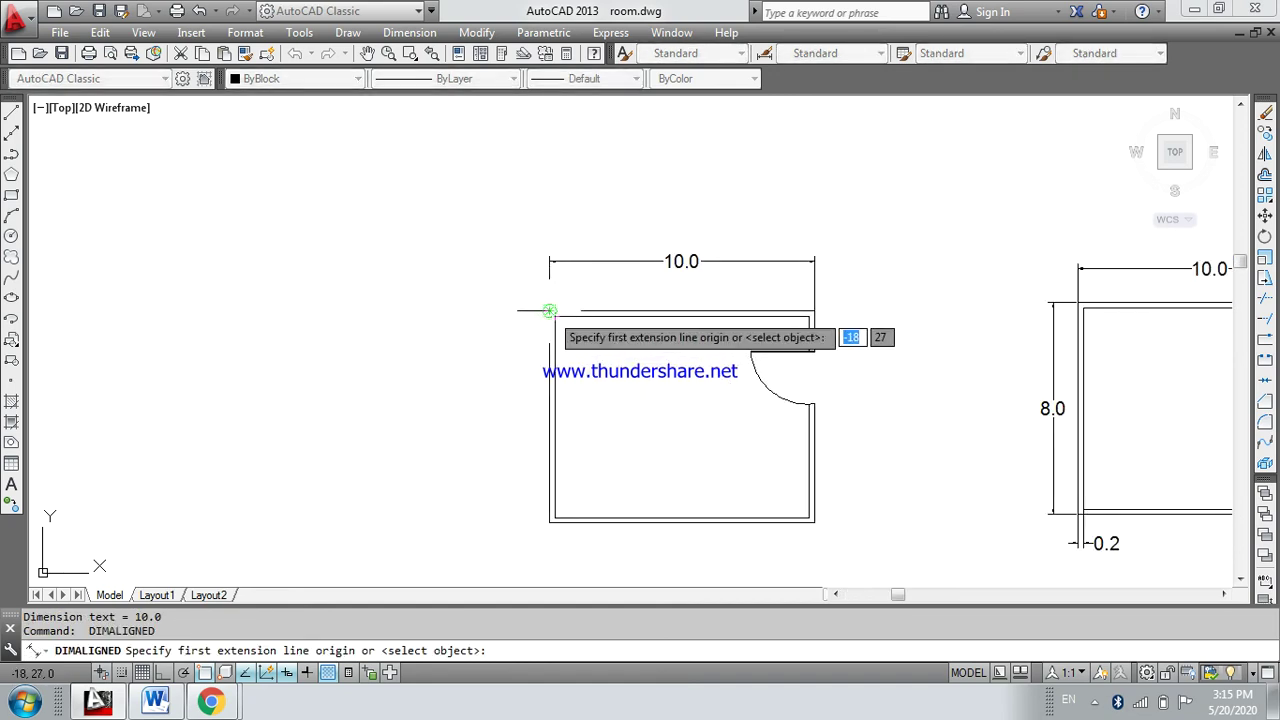
click(550, 314)
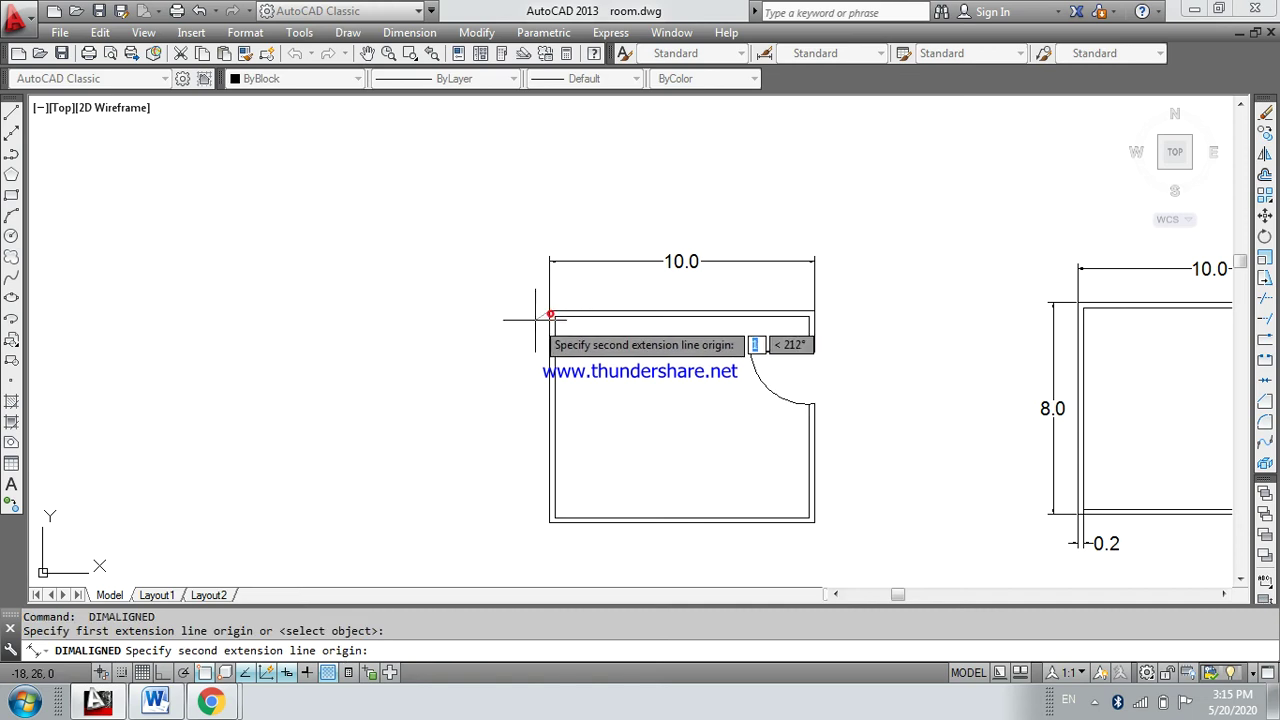
click(549, 522)
click(512, 522)
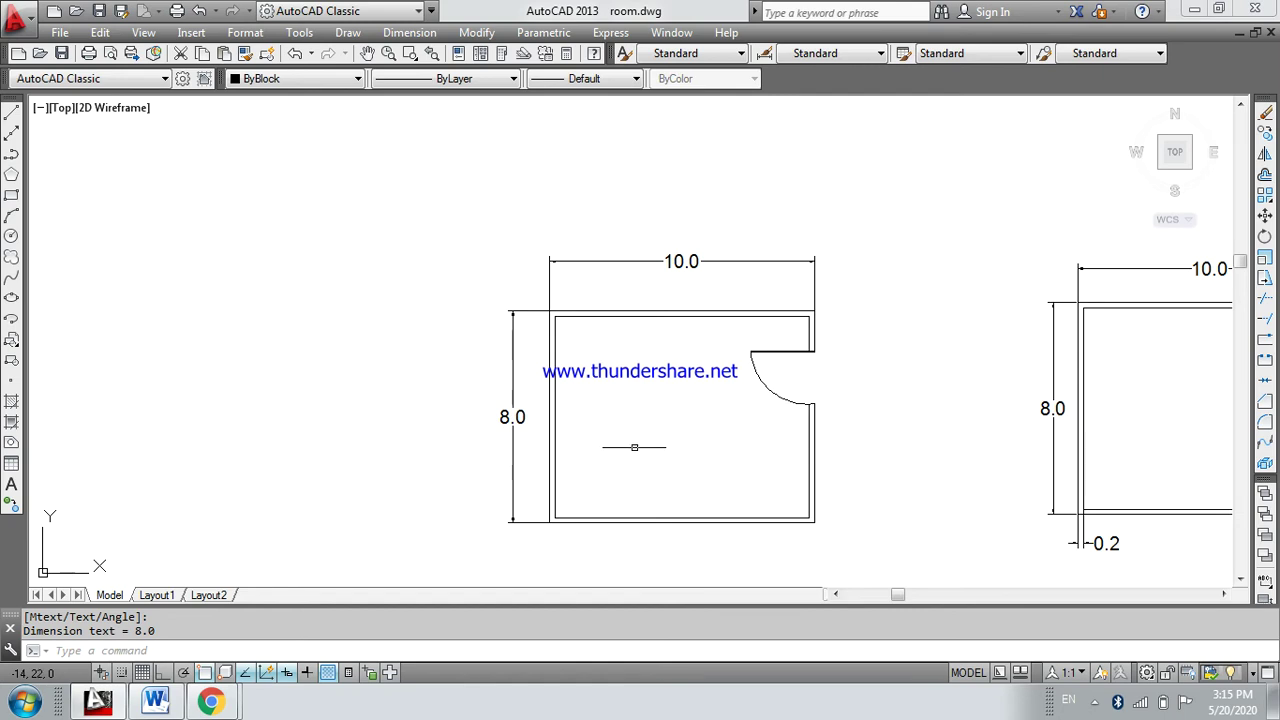
scroll(638, 442, up, 2)
scroll(638, 442, down, 2)
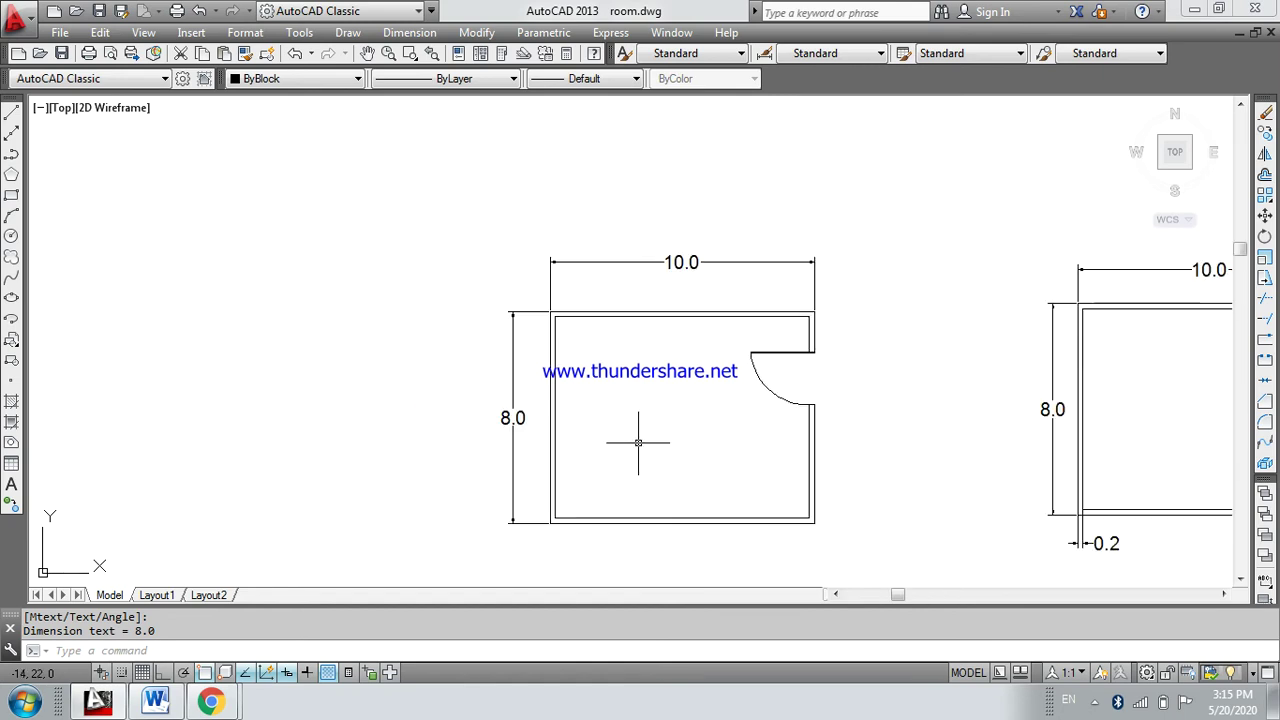
middle_drag(920, 457, 716, 408)
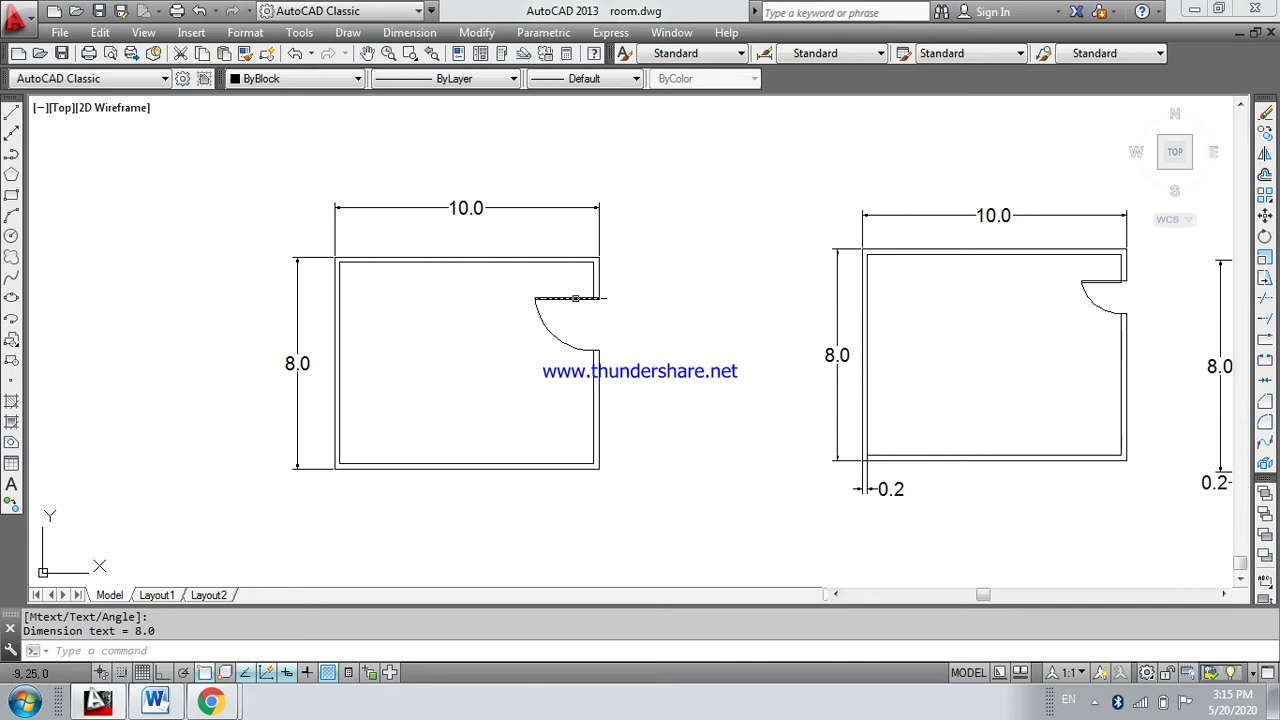
scroll(585, 303, up, 5)
scroll(586, 286, up, 2)
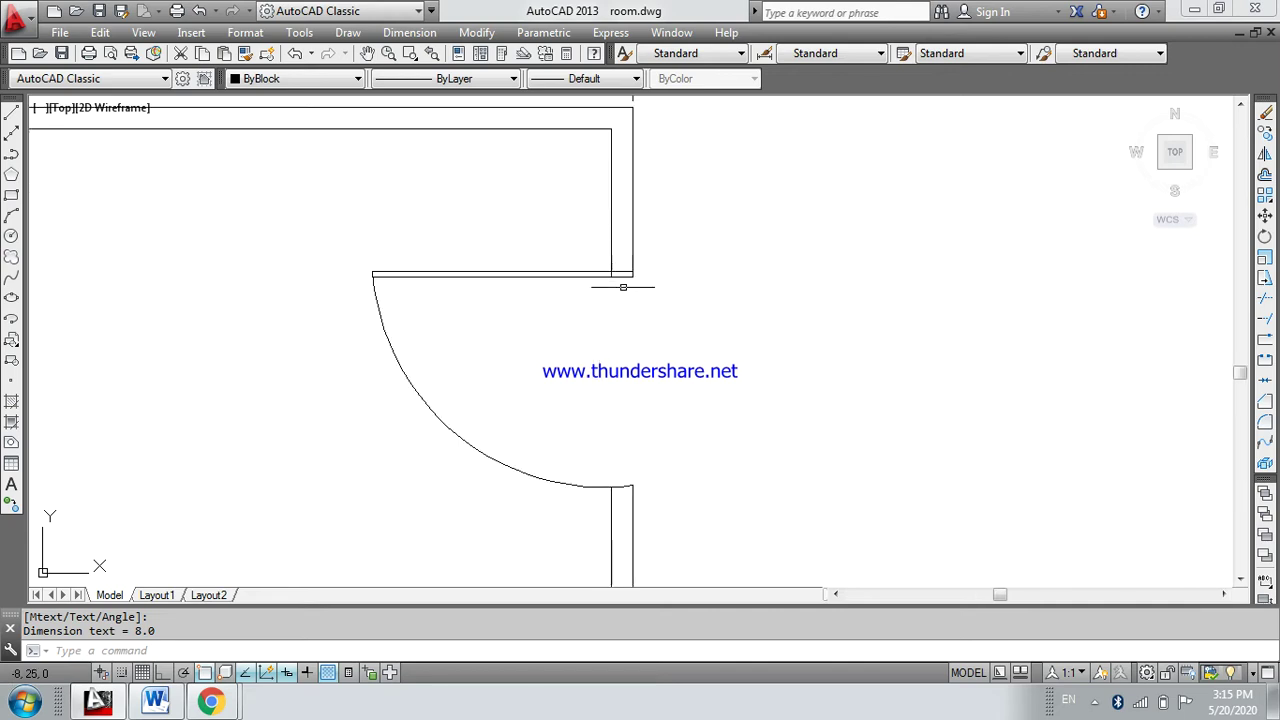
scroll(700, 322, down, 3)
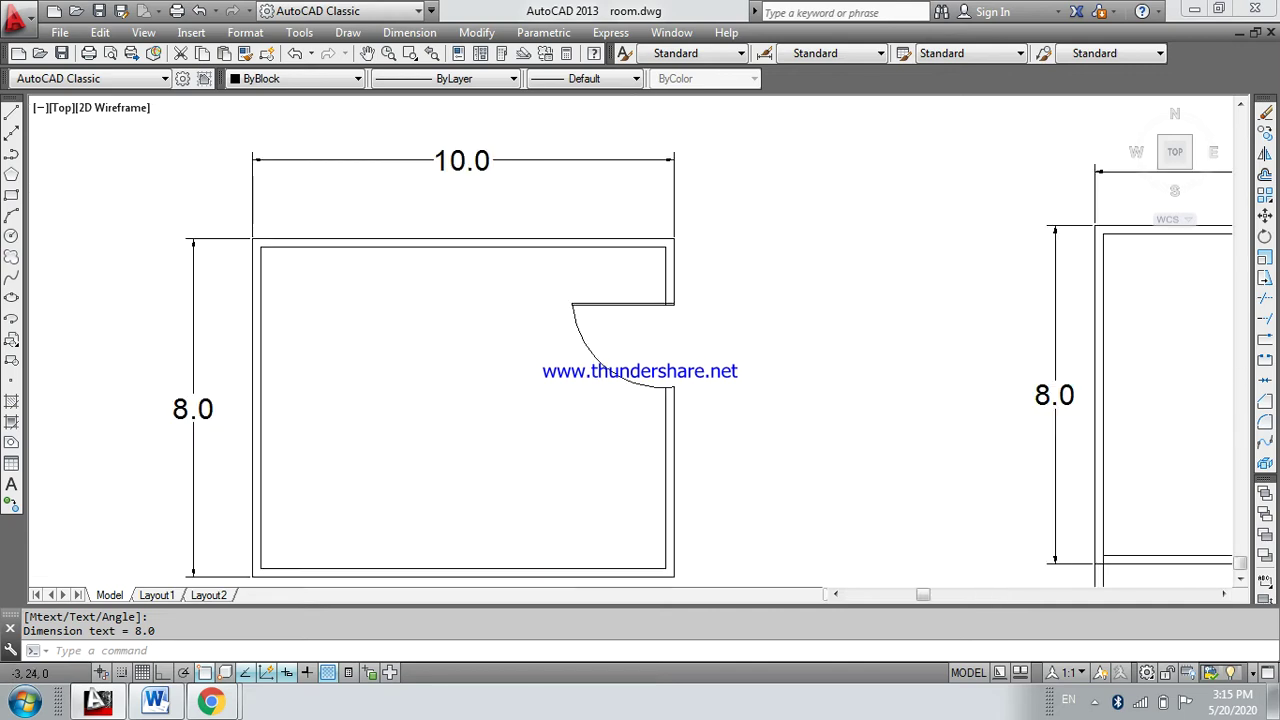
scroll(898, 351, down, 3)
scroll(865, 337, up, 3)
scroll(640, 328, up, 3)
text(TR)
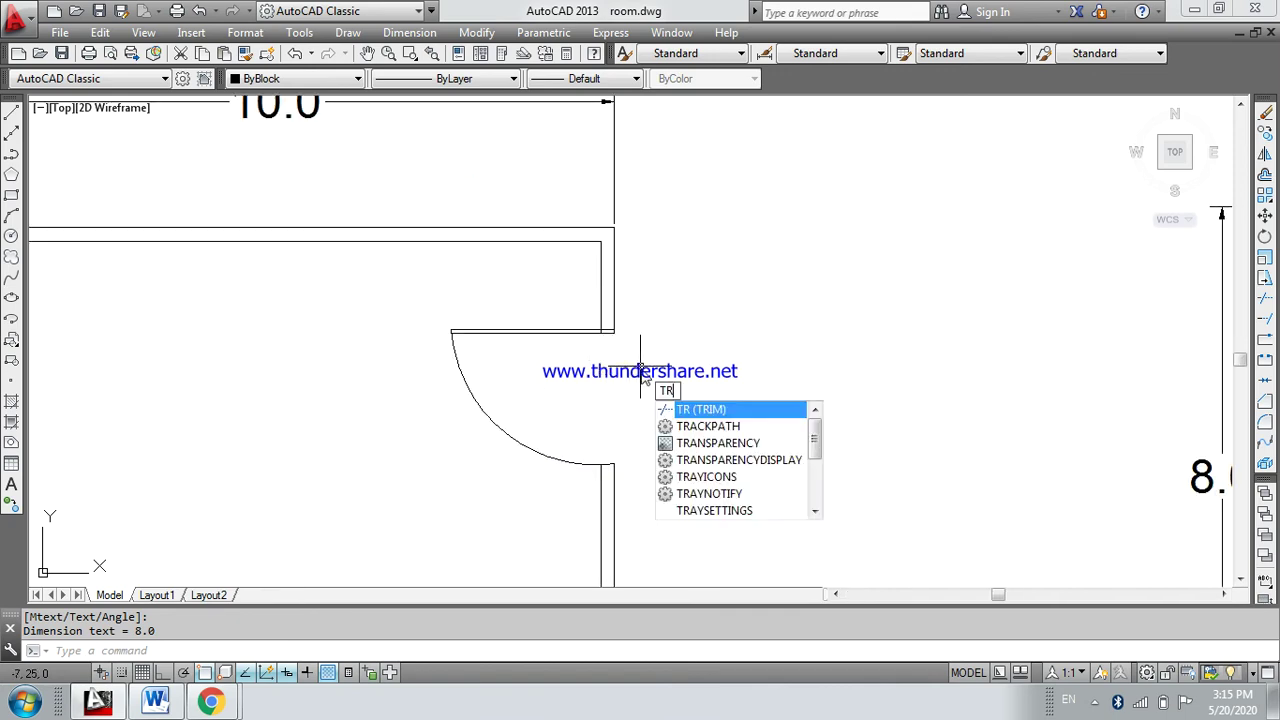
Trim away the two leftover door-head line pieces so the doorway opening is clean
key(Return)
key(Return)
click(607, 333)
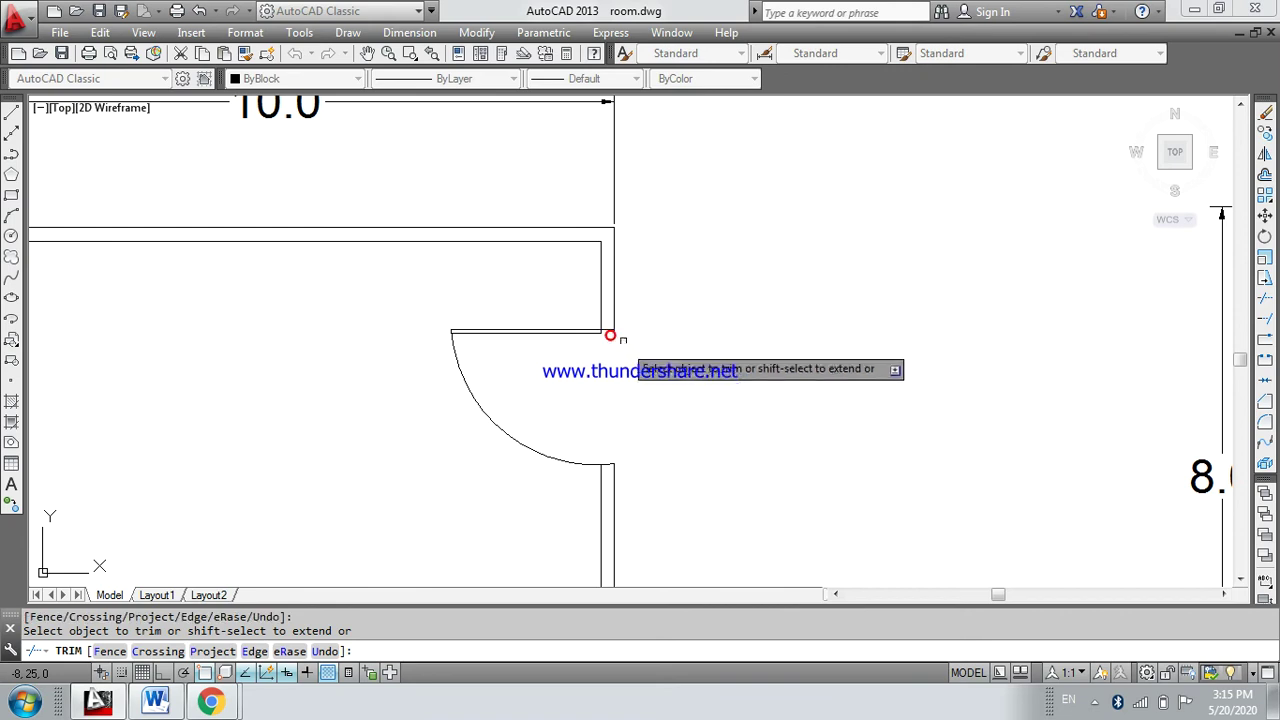
click(614, 336)
scroll(614, 336, down, 4)
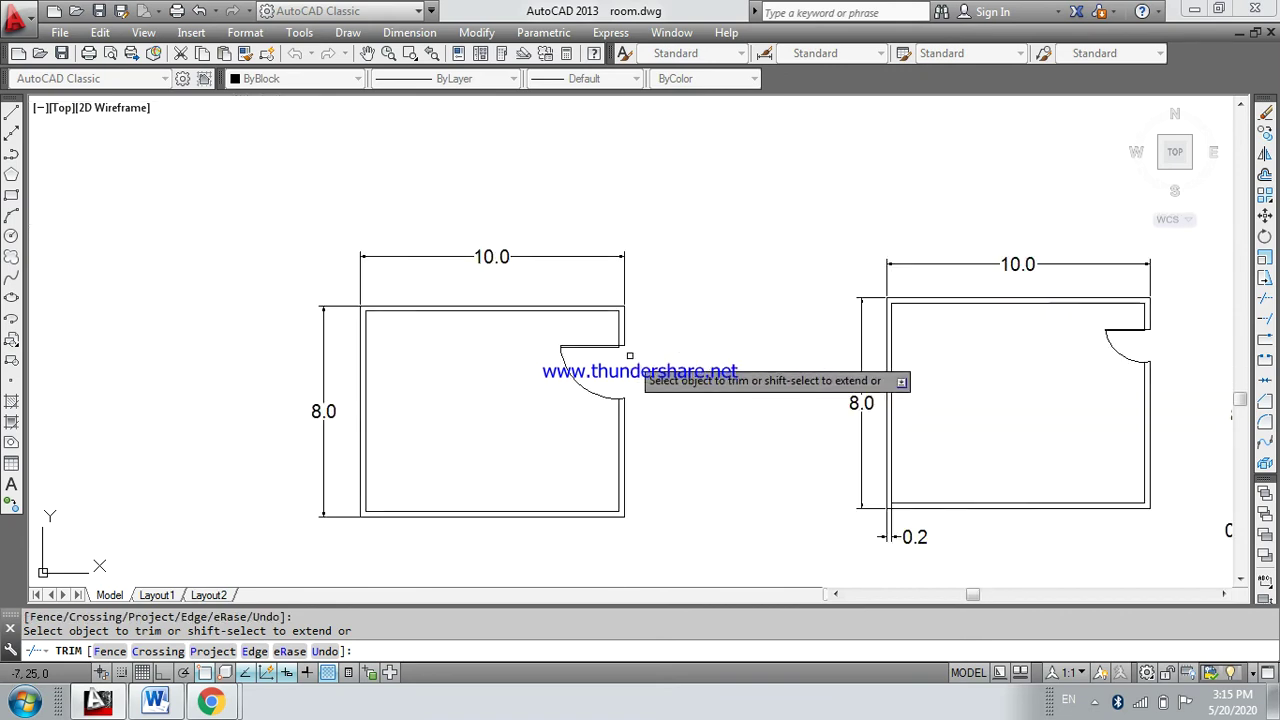
scroll(630, 355, down, 3)
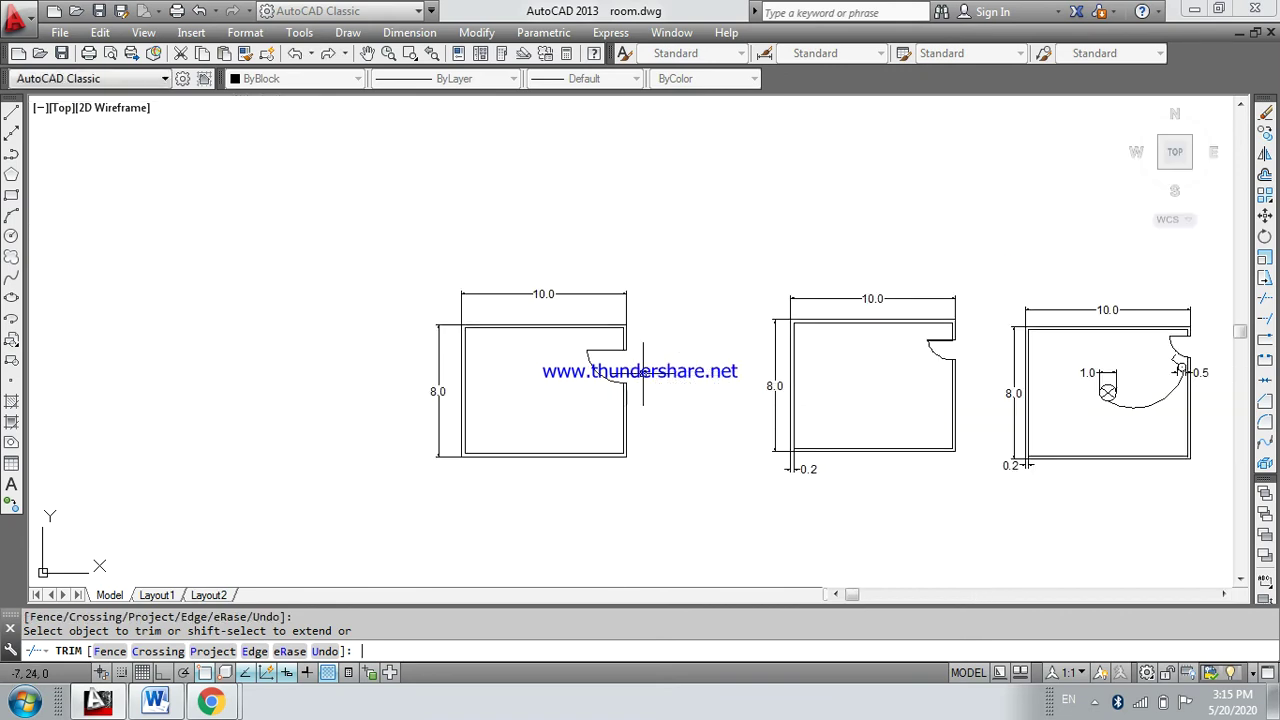
key(Return)
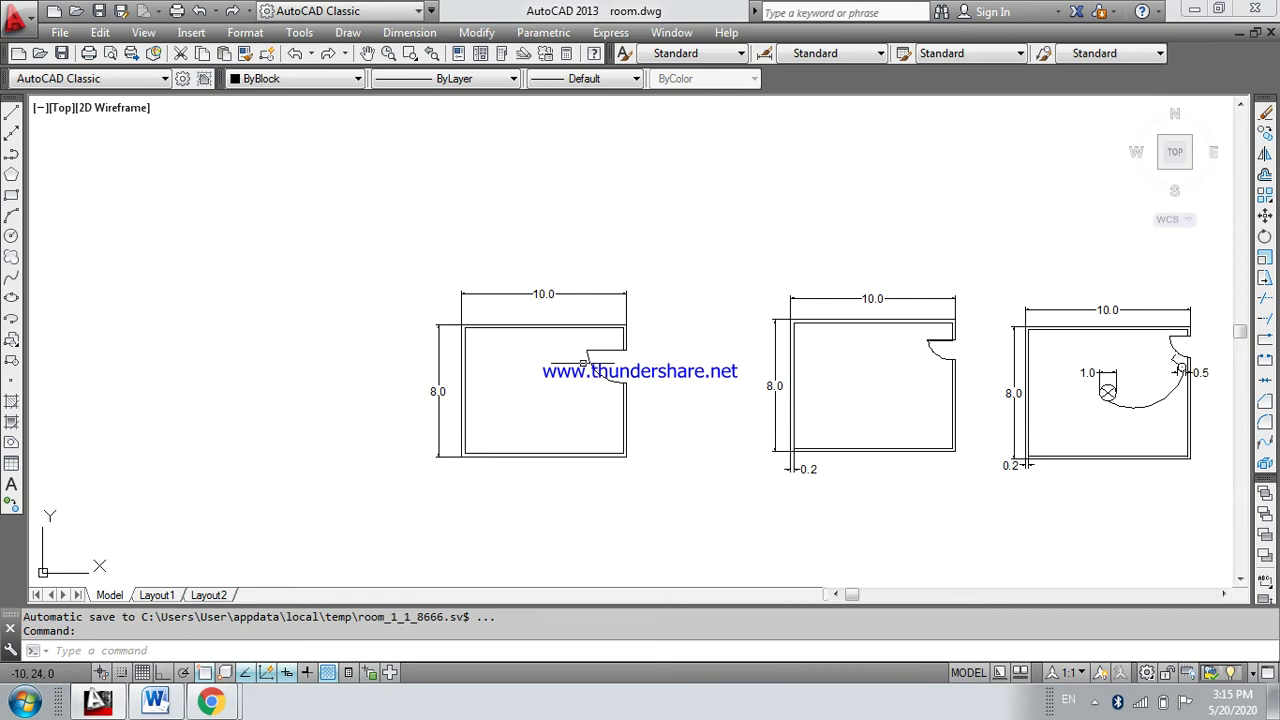
scroll(630, 372, up, 4)
scroll(707, 368, down, 1)
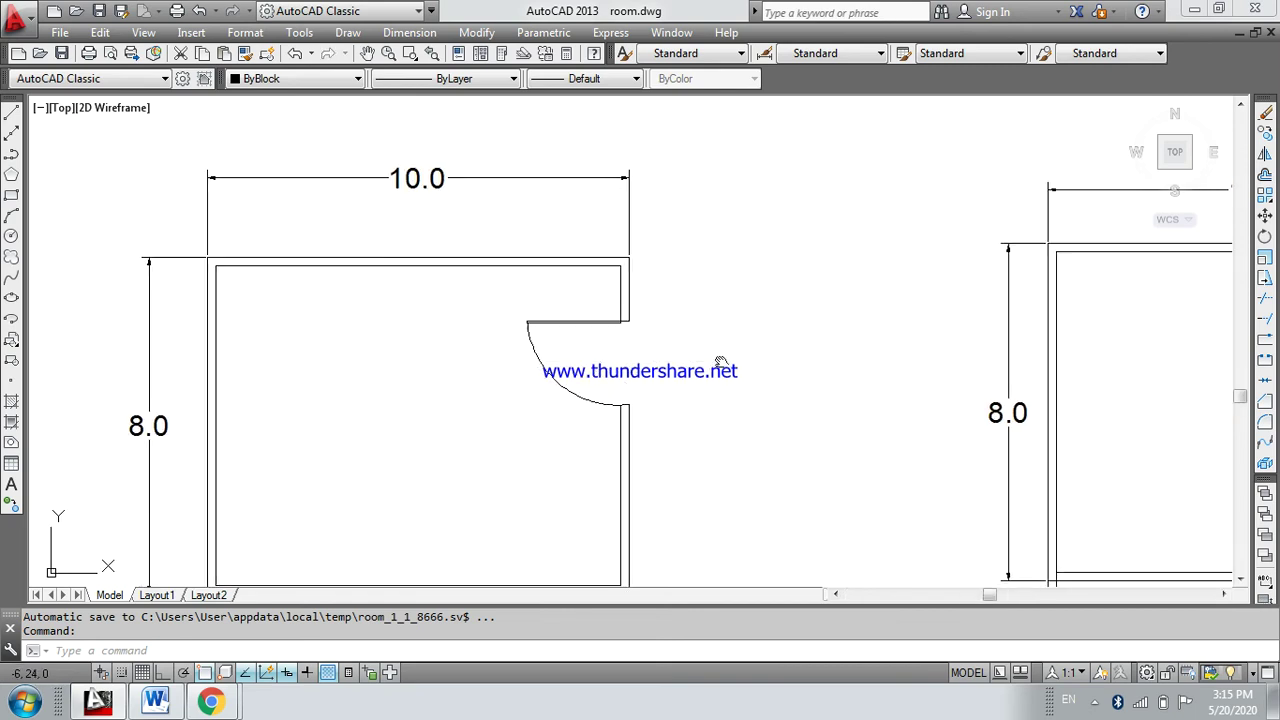
middle_drag(728, 366, 843, 351)
scroll(836, 349, down, 1)
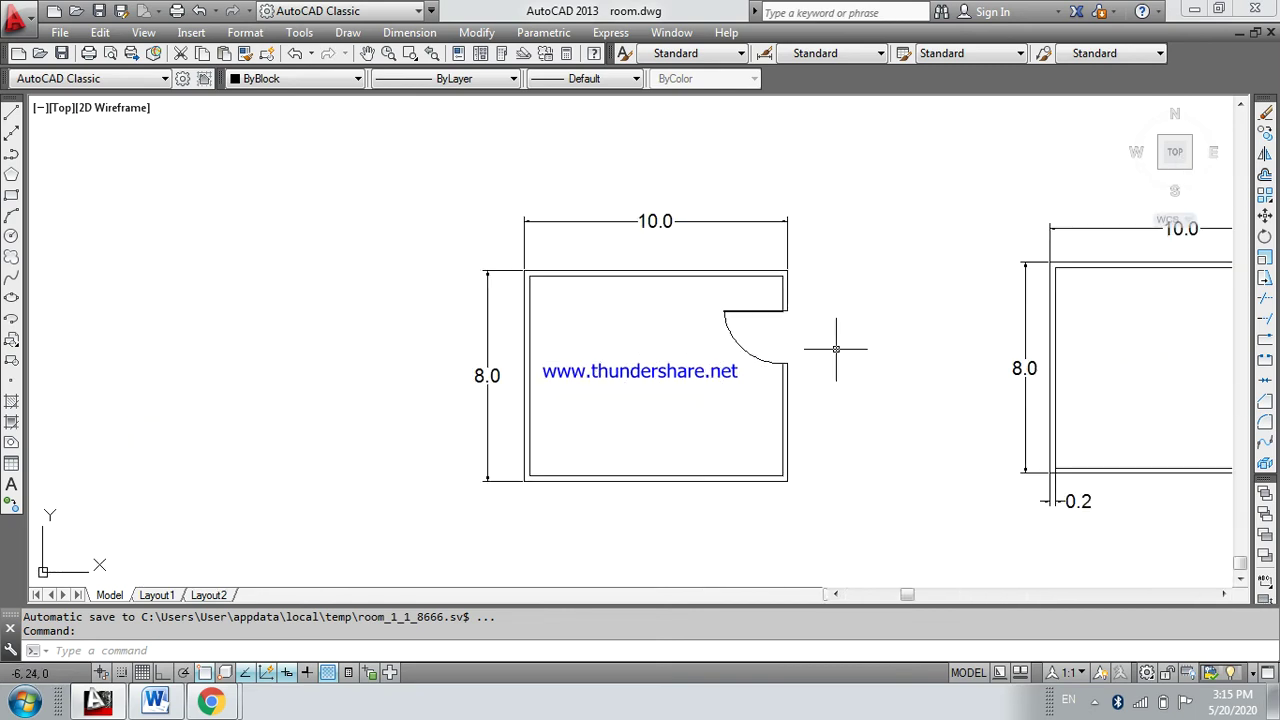
scroll(836, 349, down, 1)
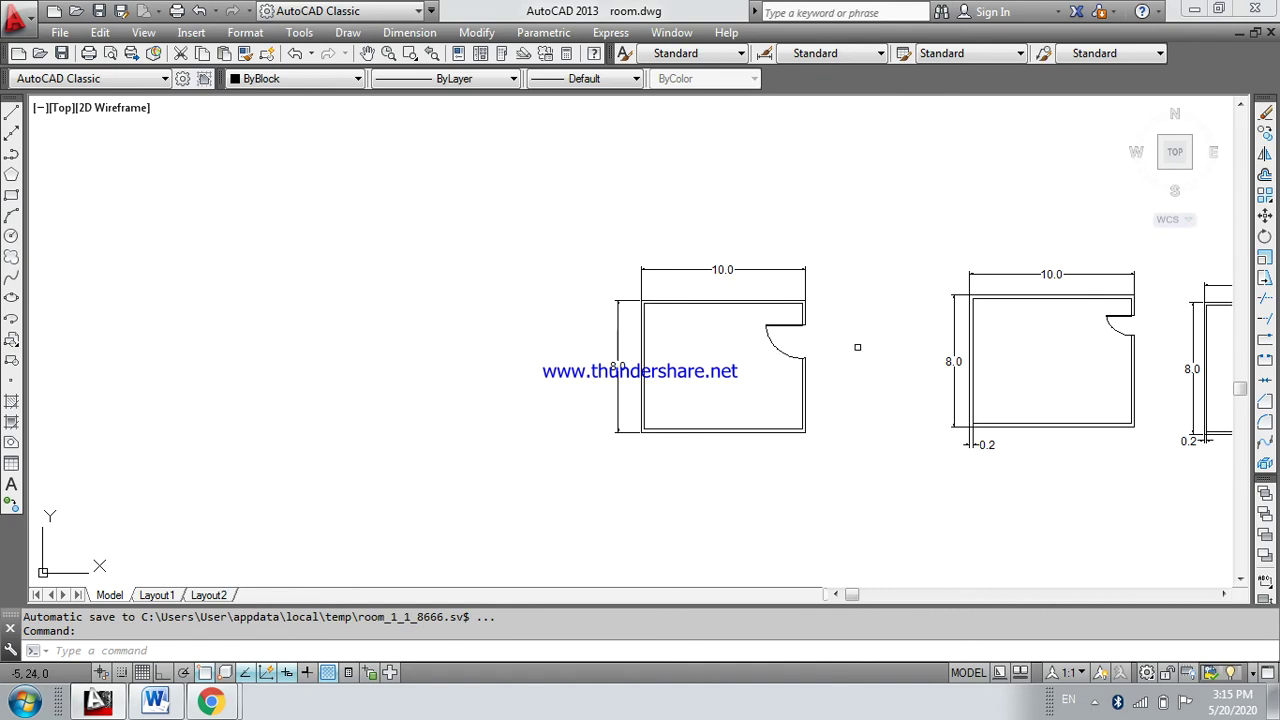
middle_drag(857, 347, 704, 360)
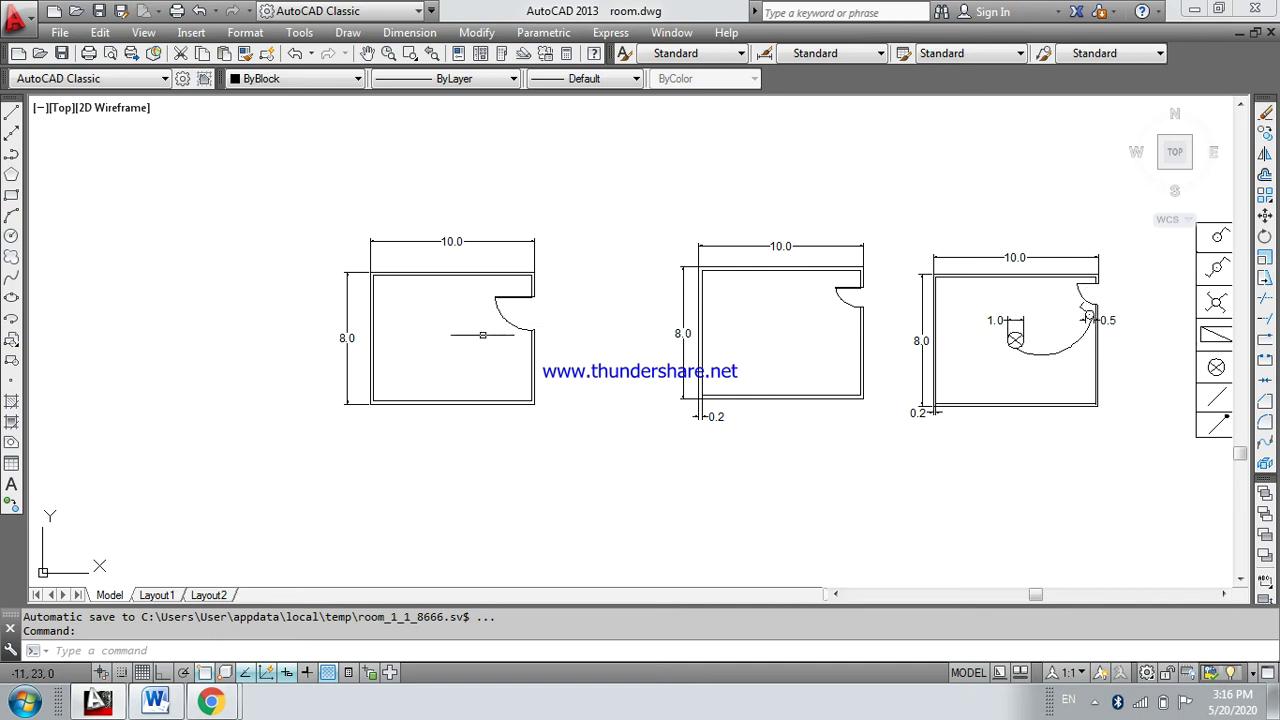
scroll(469, 340, up, 4)
scroll(457, 337, down, 2)
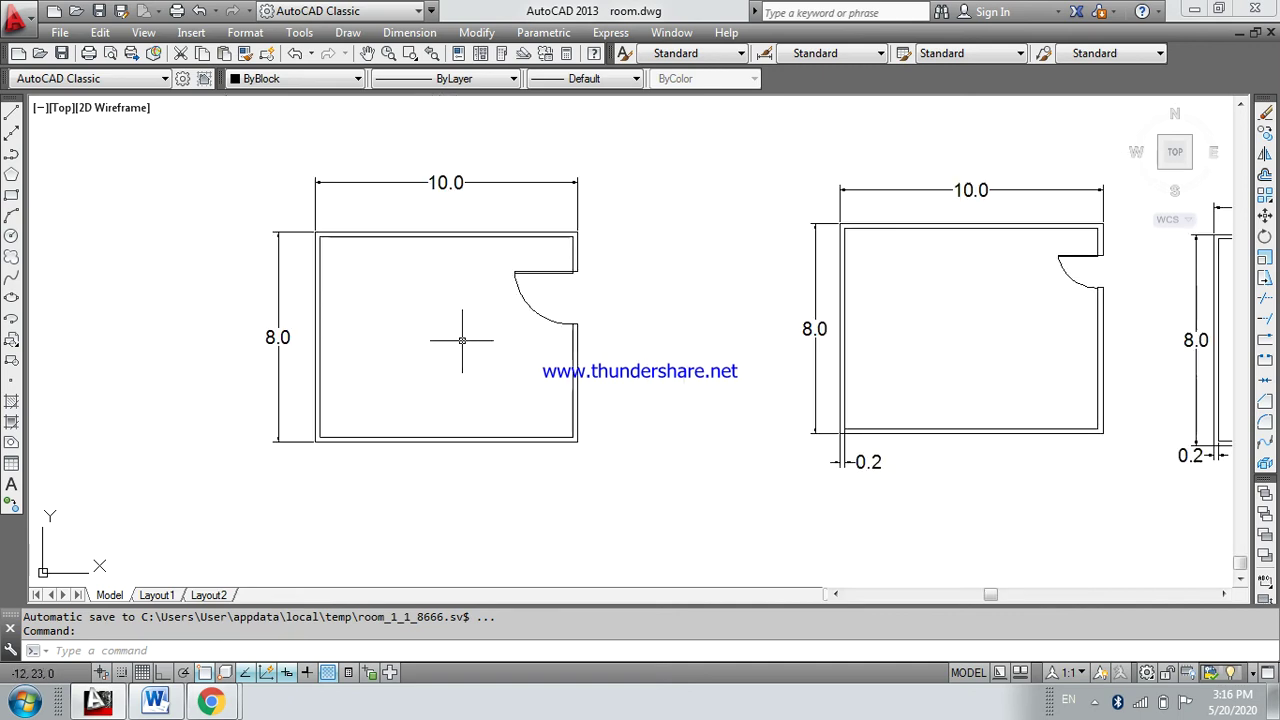
scroll(518, 349, up, 1)
Draw diagonals from the room's inner top-left to bottom-right and top-right to bottom-left corners
text(l)
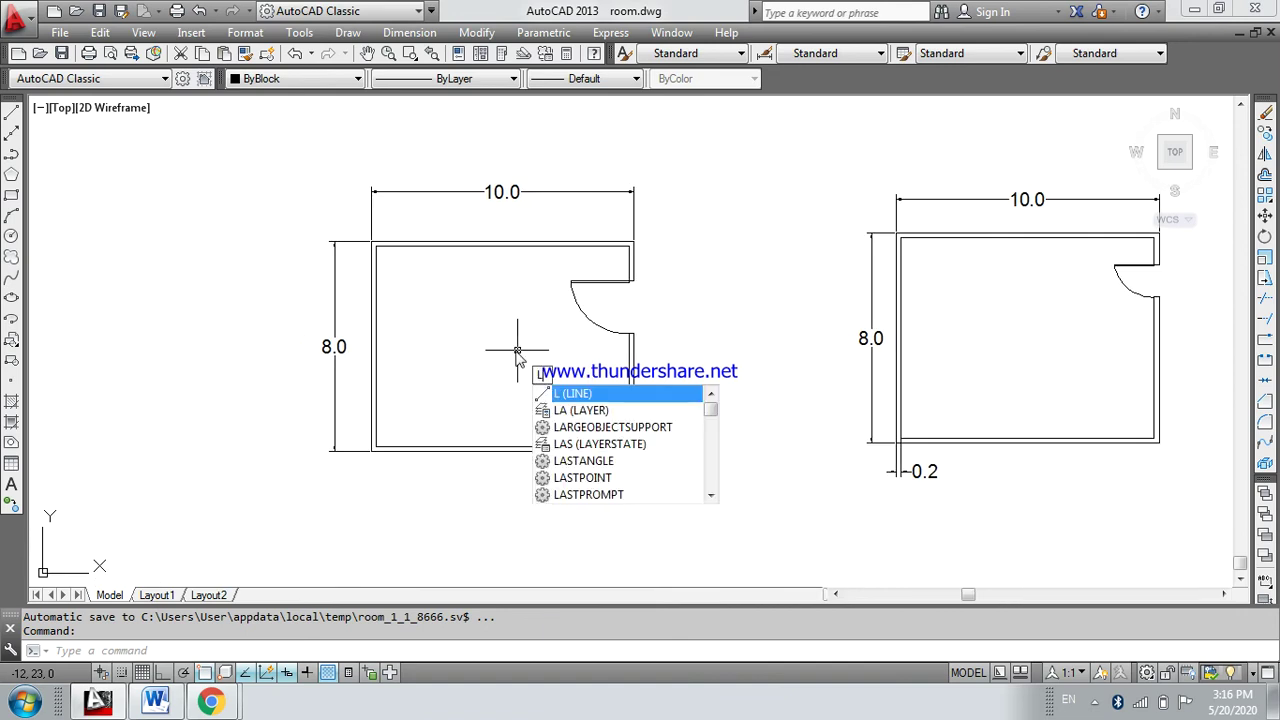
key(Return)
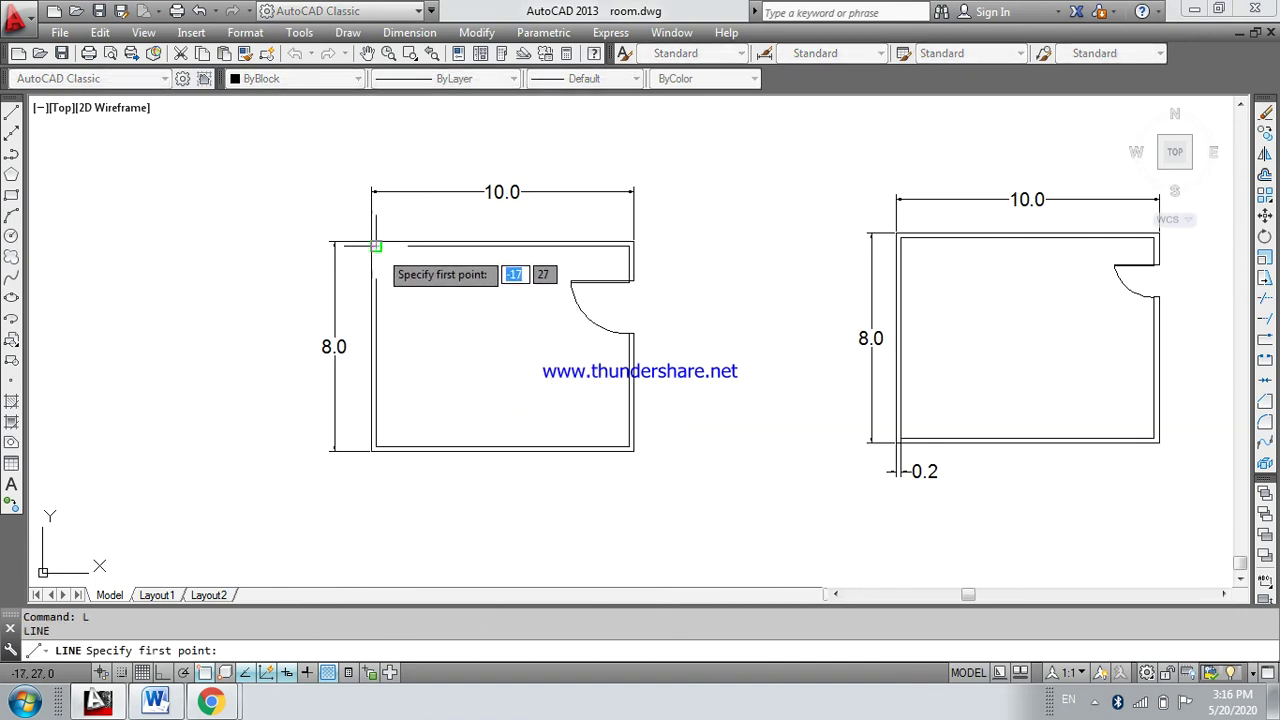
click(377, 247)
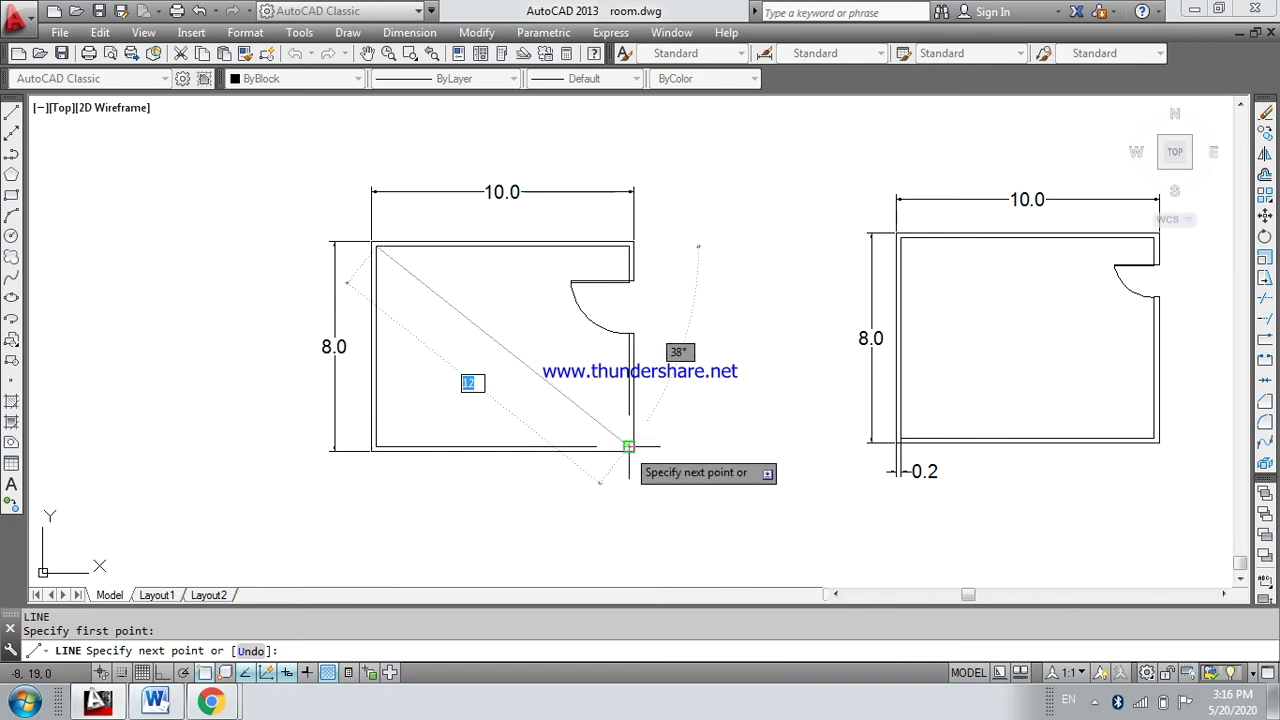
click(628, 445)
key(Return)
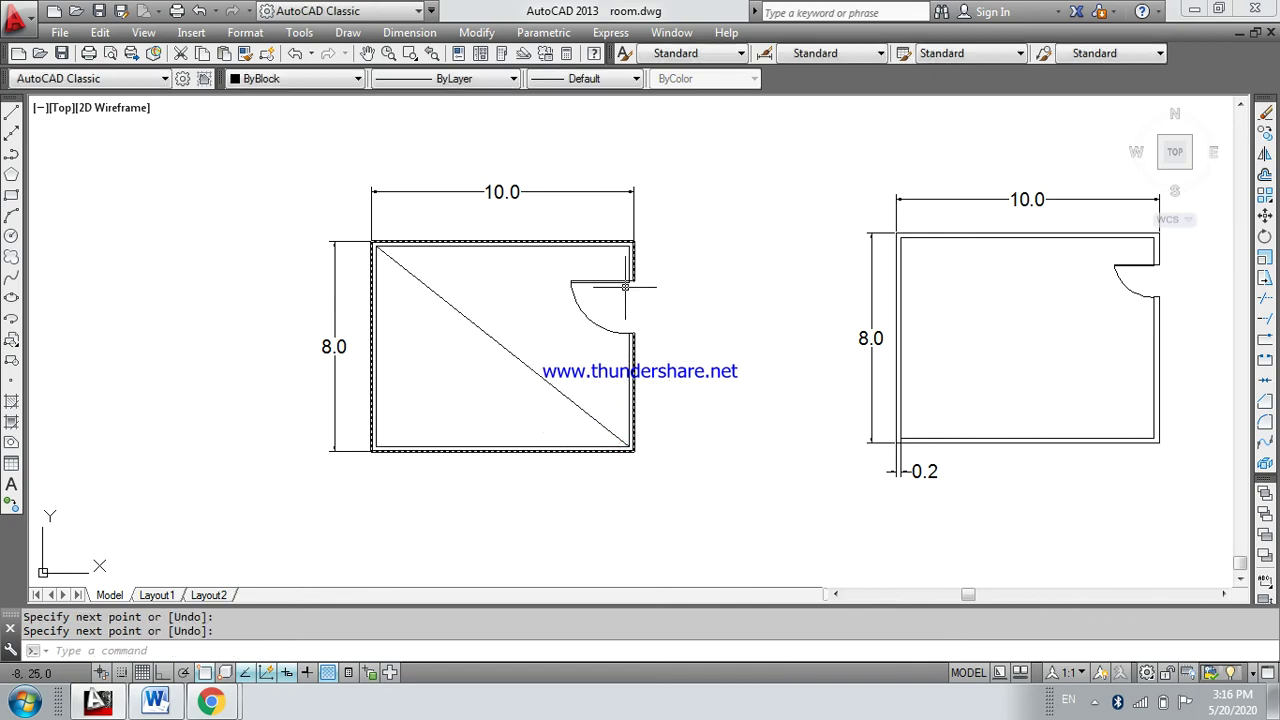
key(Return)
click(628, 245)
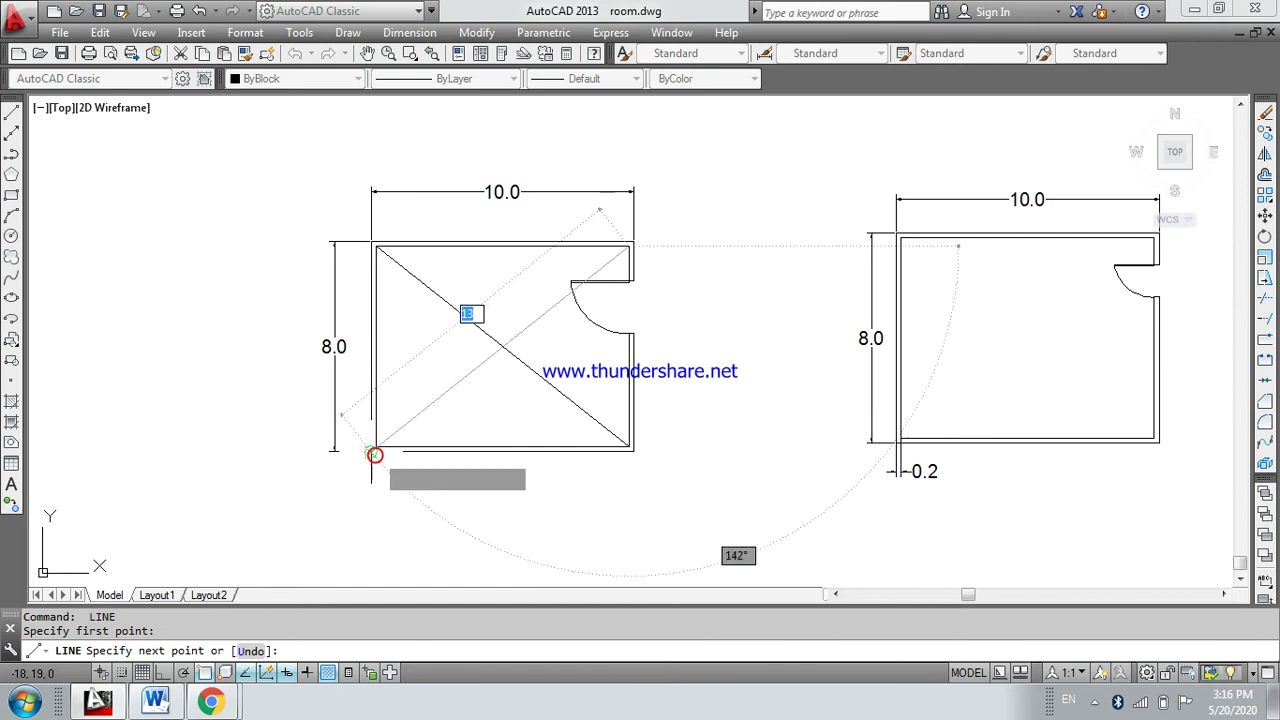
click(372, 450)
click(372, 450)
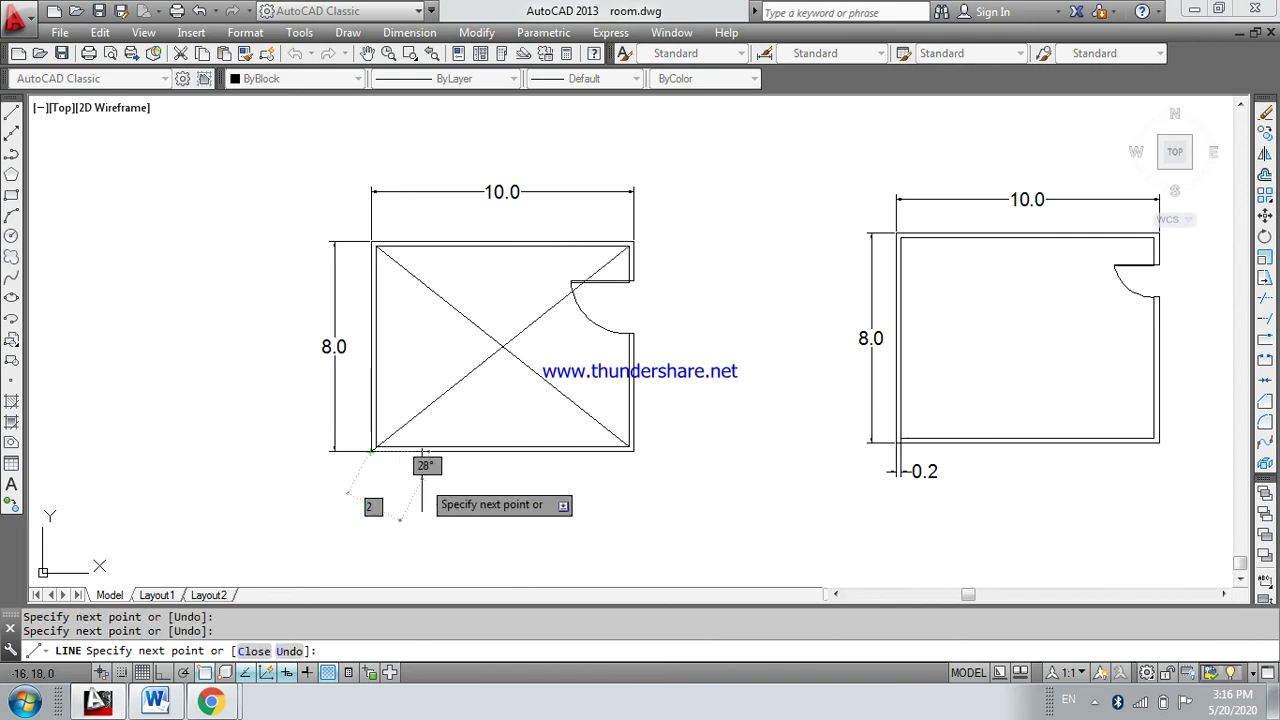
key(Escape)
scroll(443, 386, up, 1)
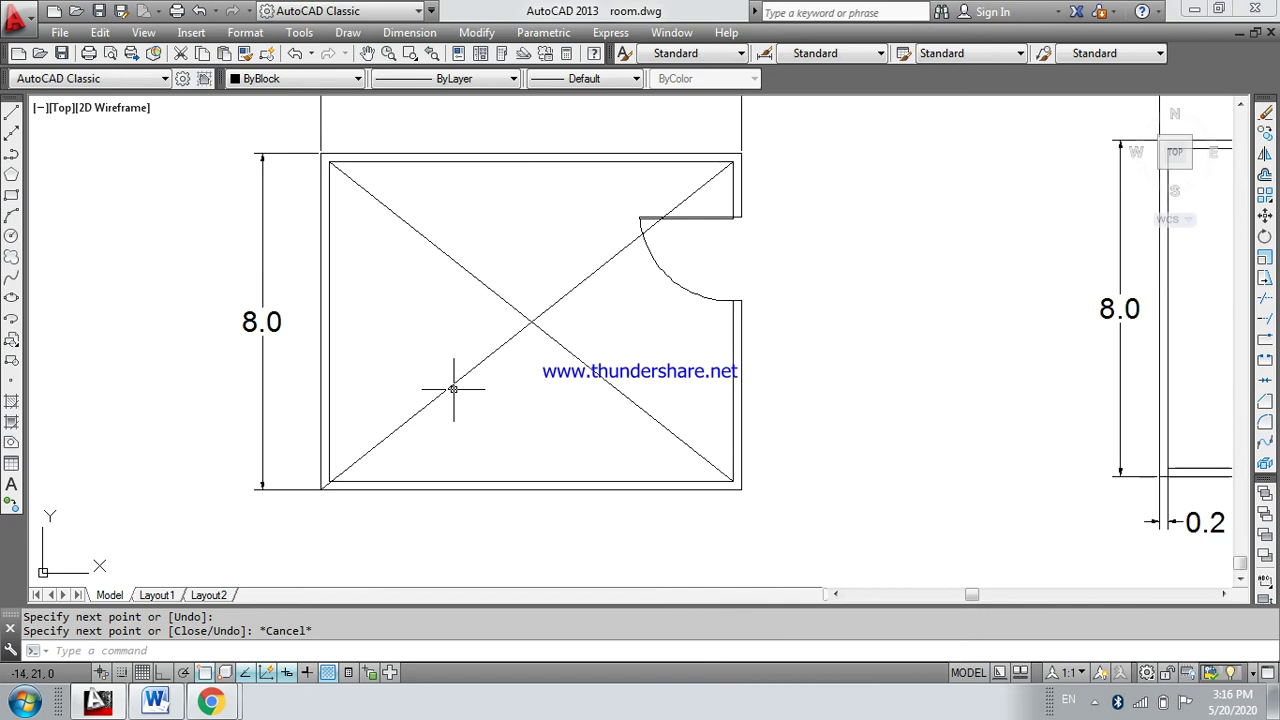
scroll(443, 386, down, 1)
middle_drag(457, 394, 645, 380)
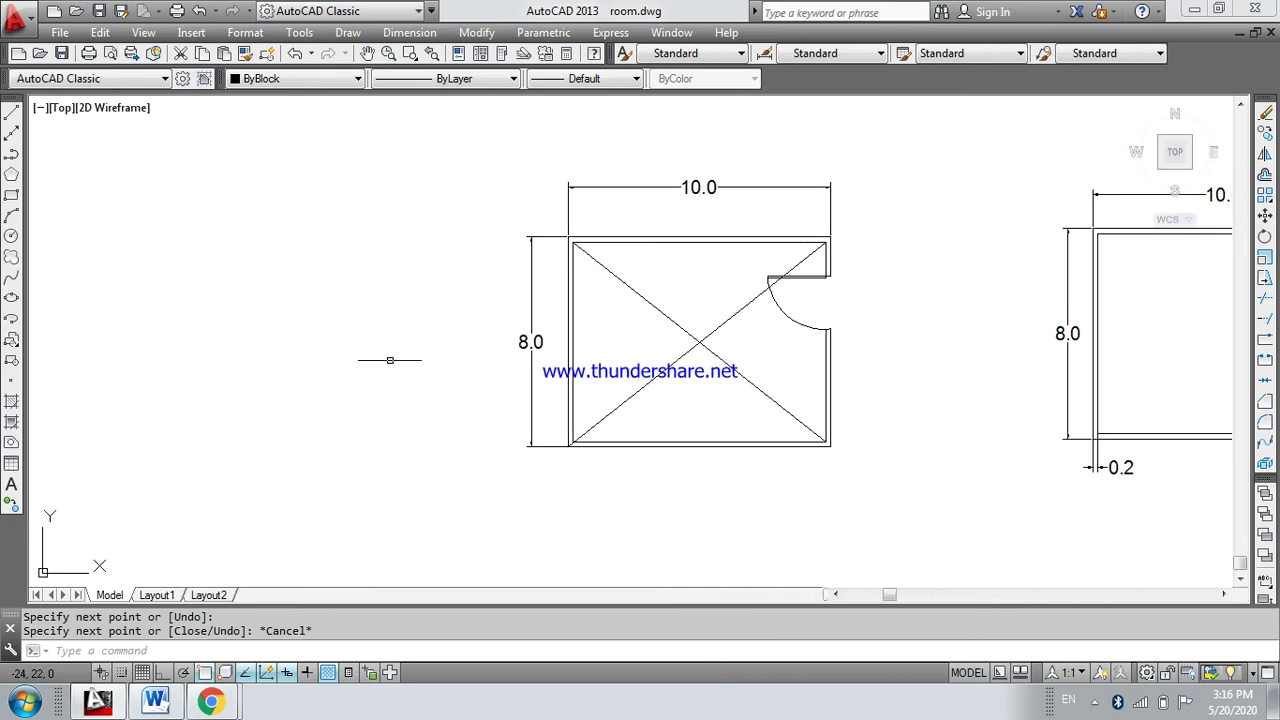
With Ortho on, draw a horizontal line and a vertical line crossing it, left of the room
text(l)
key(Return)
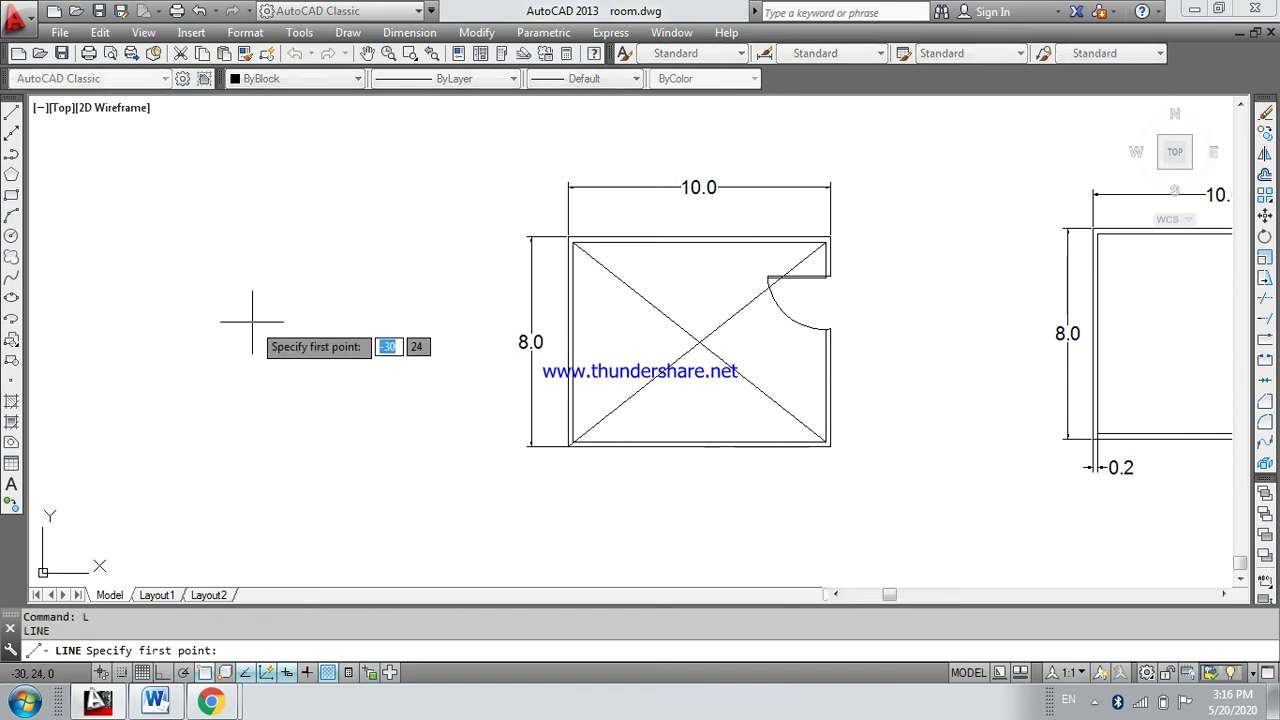
click(251, 323)
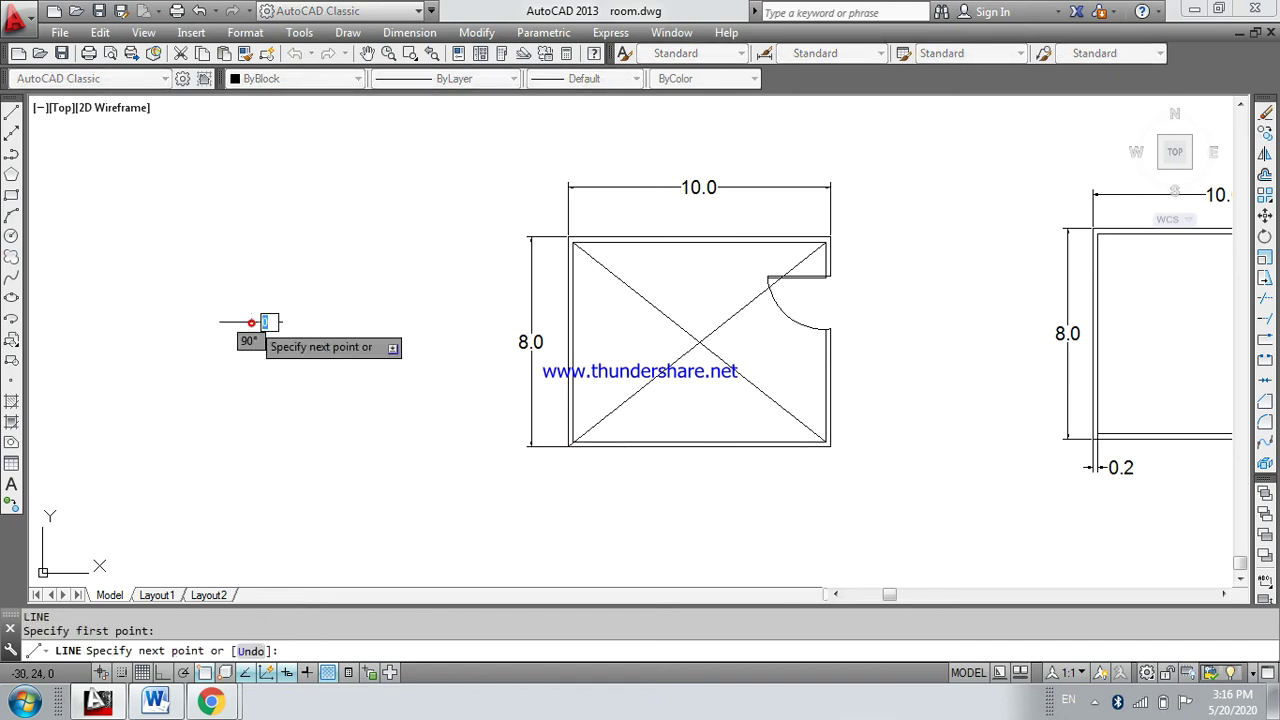
key(F8)
click(414, 319)
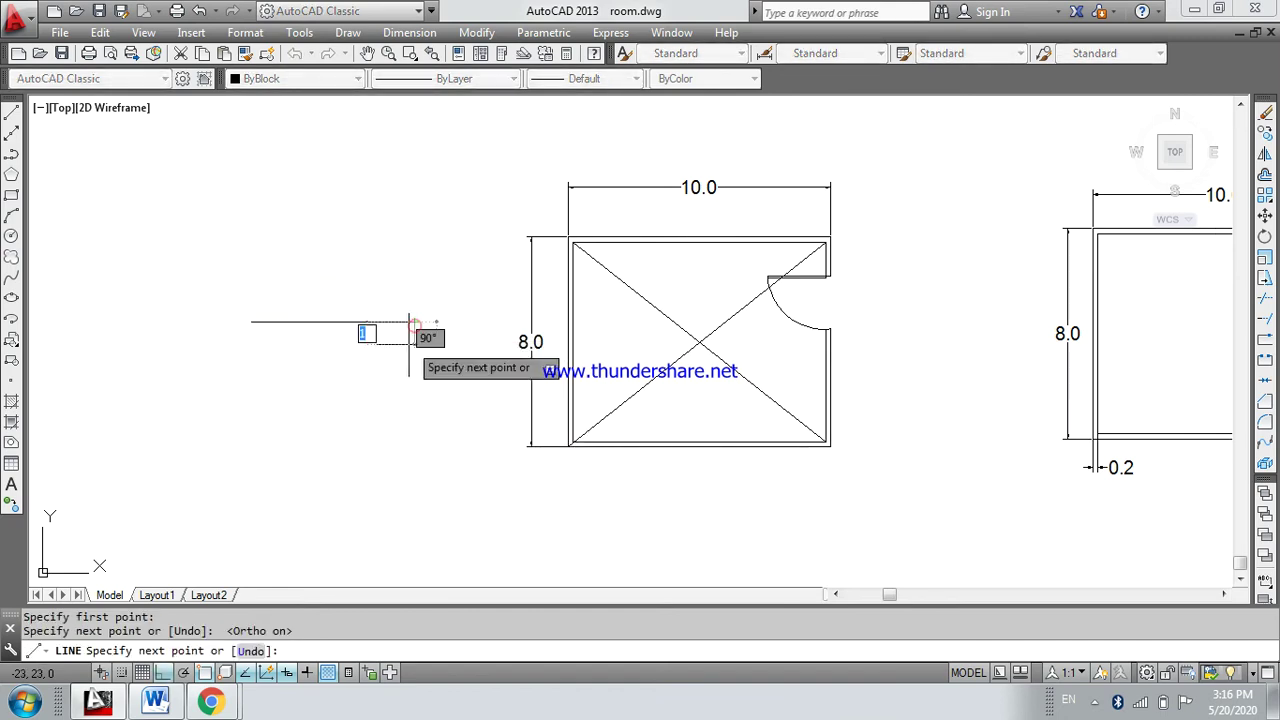
key(Return)
key(Return)
click(340, 266)
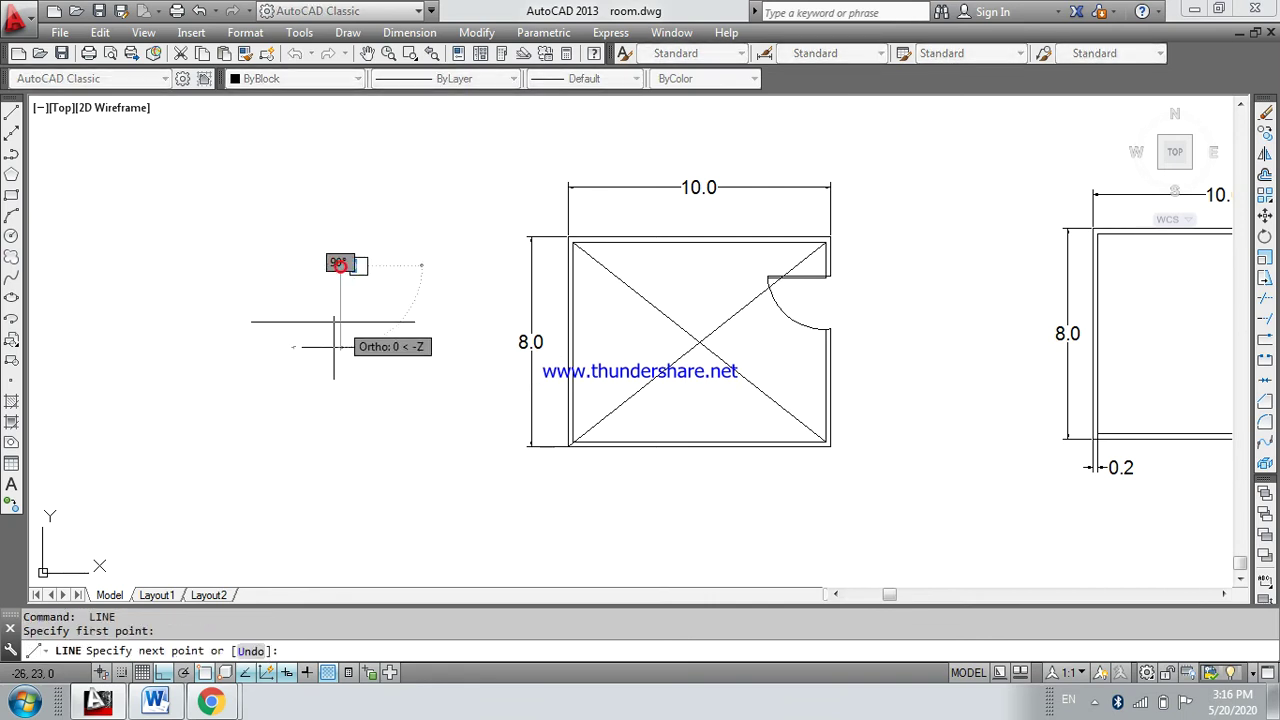
click(328, 399)
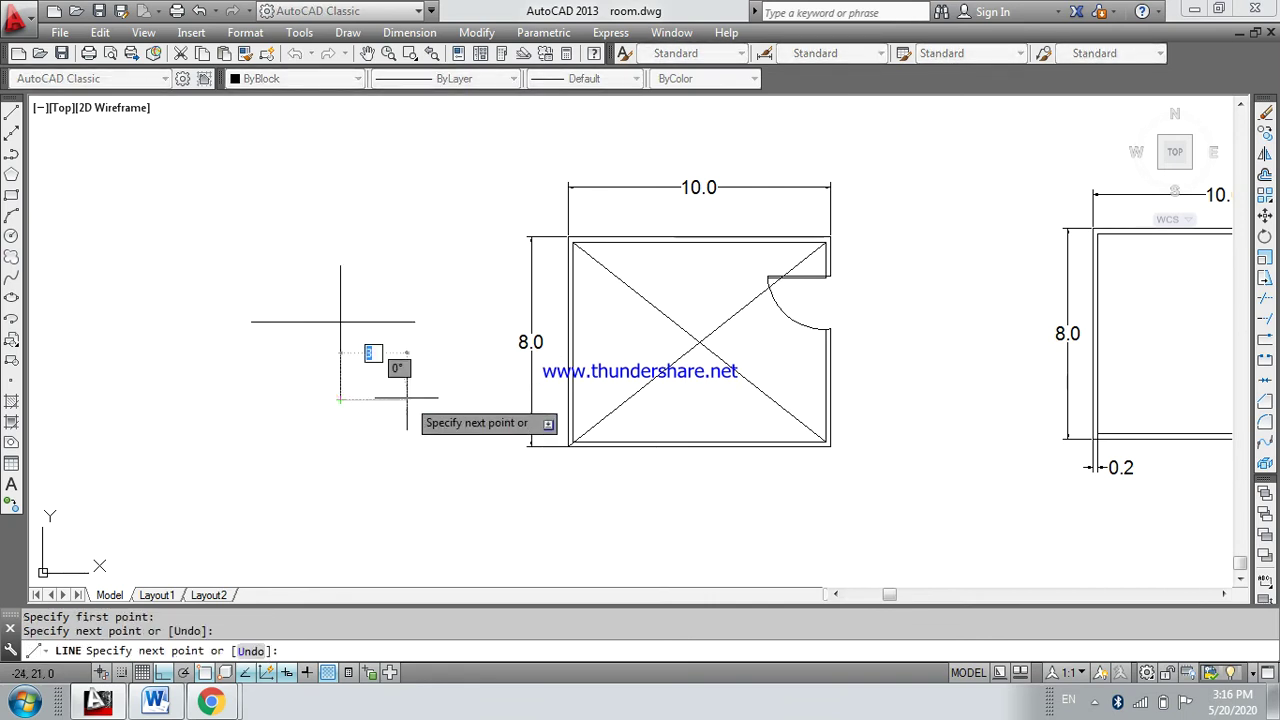
key(Escape)
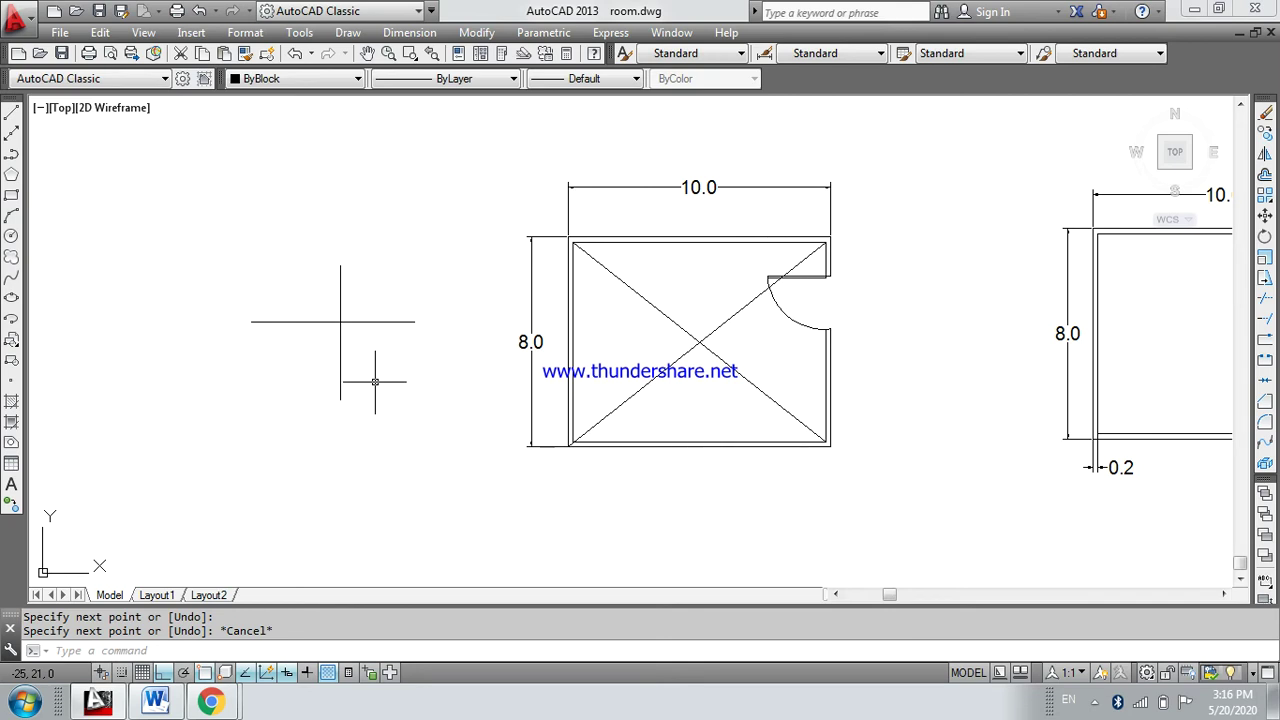
key(Return)
Centre a 0.5-radius circle on the intersection of the horizontal and vertical lines
click(340, 322)
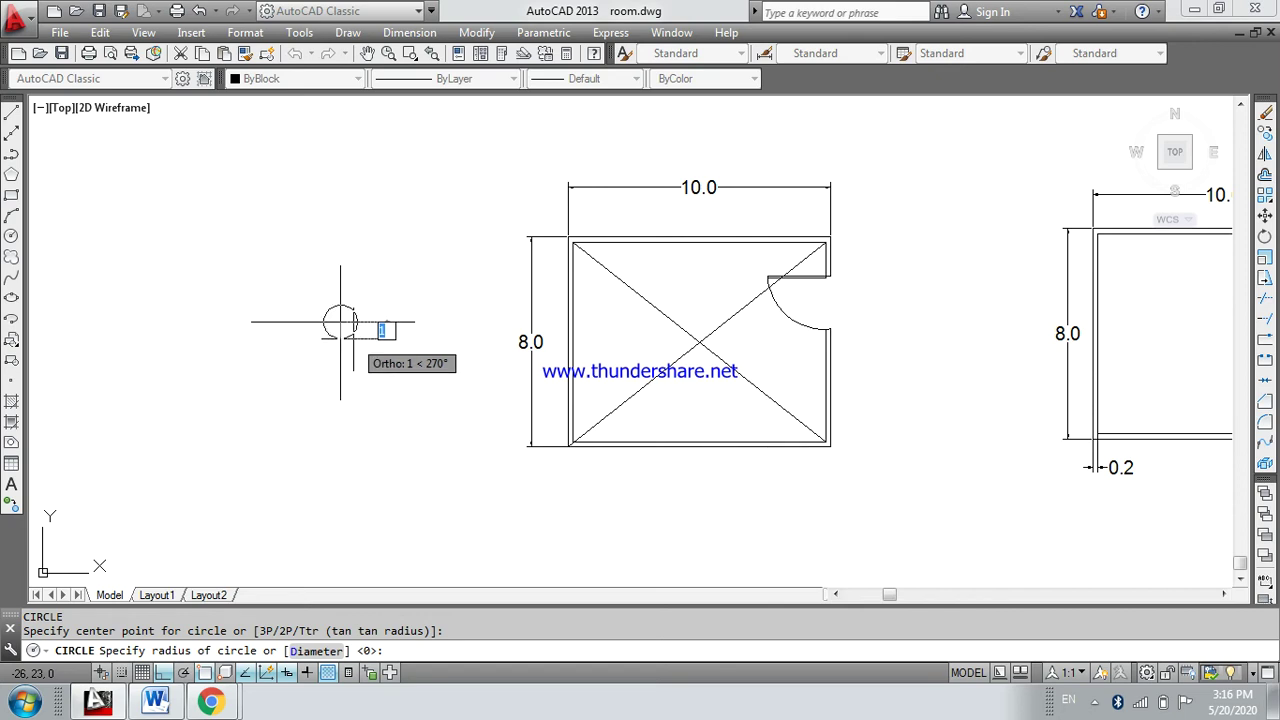
text(0.5)
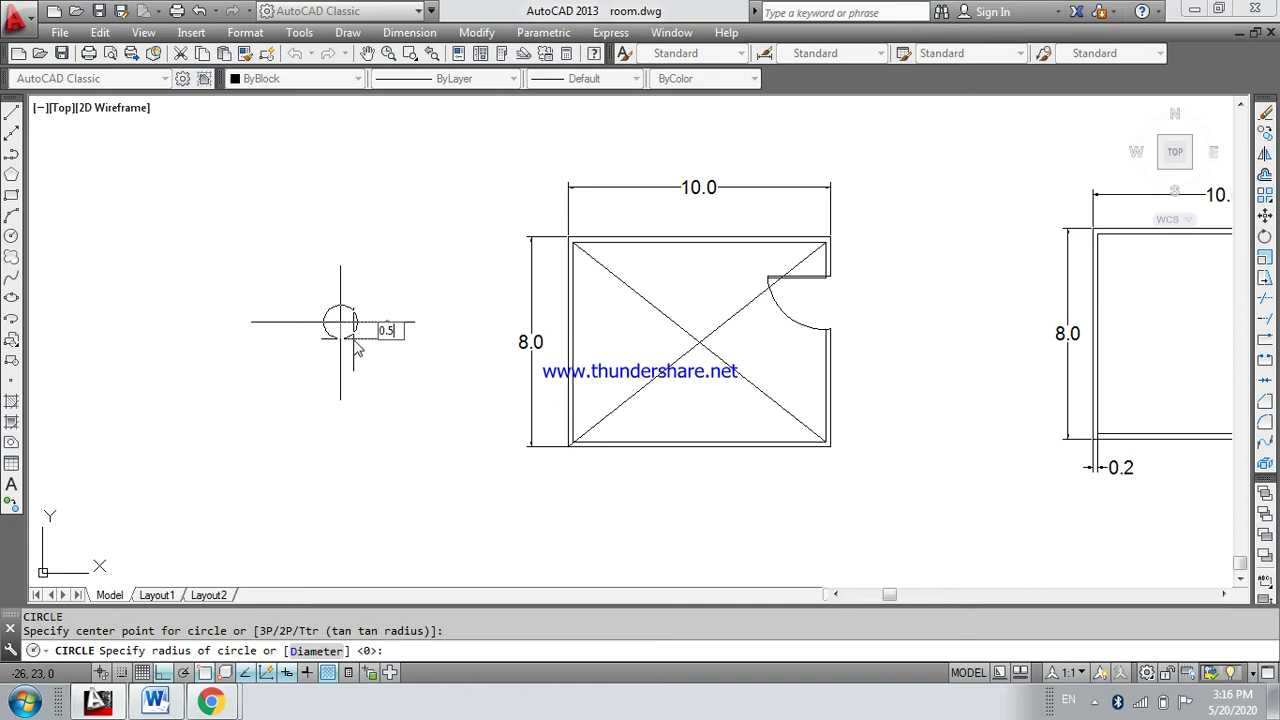
key(Return)
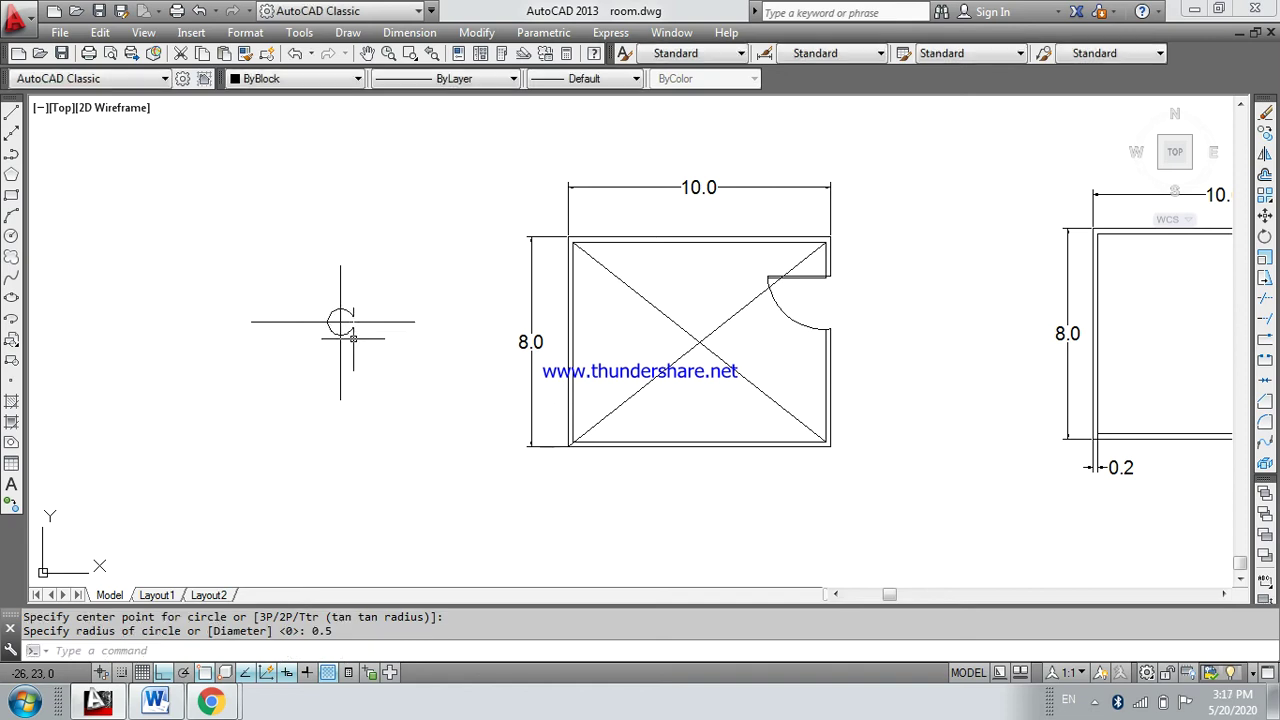
scroll(340, 322, down, 2)
mouse_move(340, 322)
middle_down()
mouse_move(686, 366)
mouse_move(481, 371)
middle_up()
scroll(543, 357, down, 1)
scroll(686, 366, down, 1)
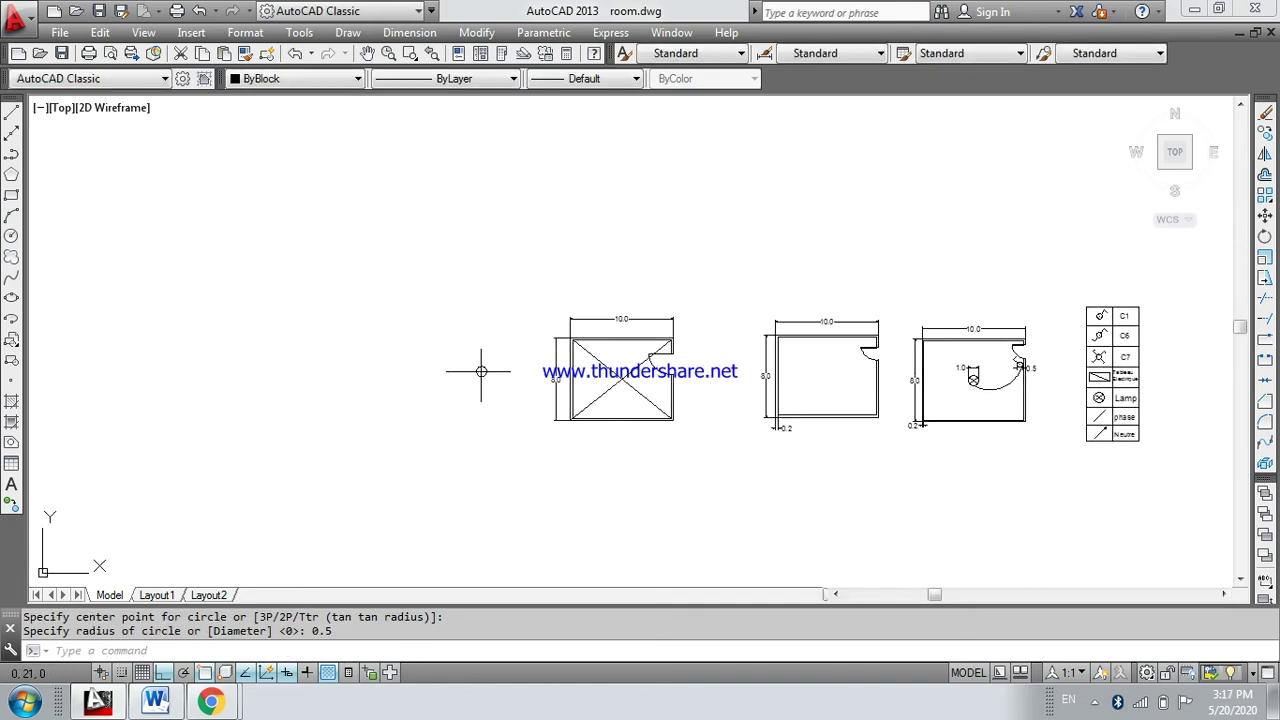
scroll(481, 371, up, 1)
scroll(890, 370, up, 4)
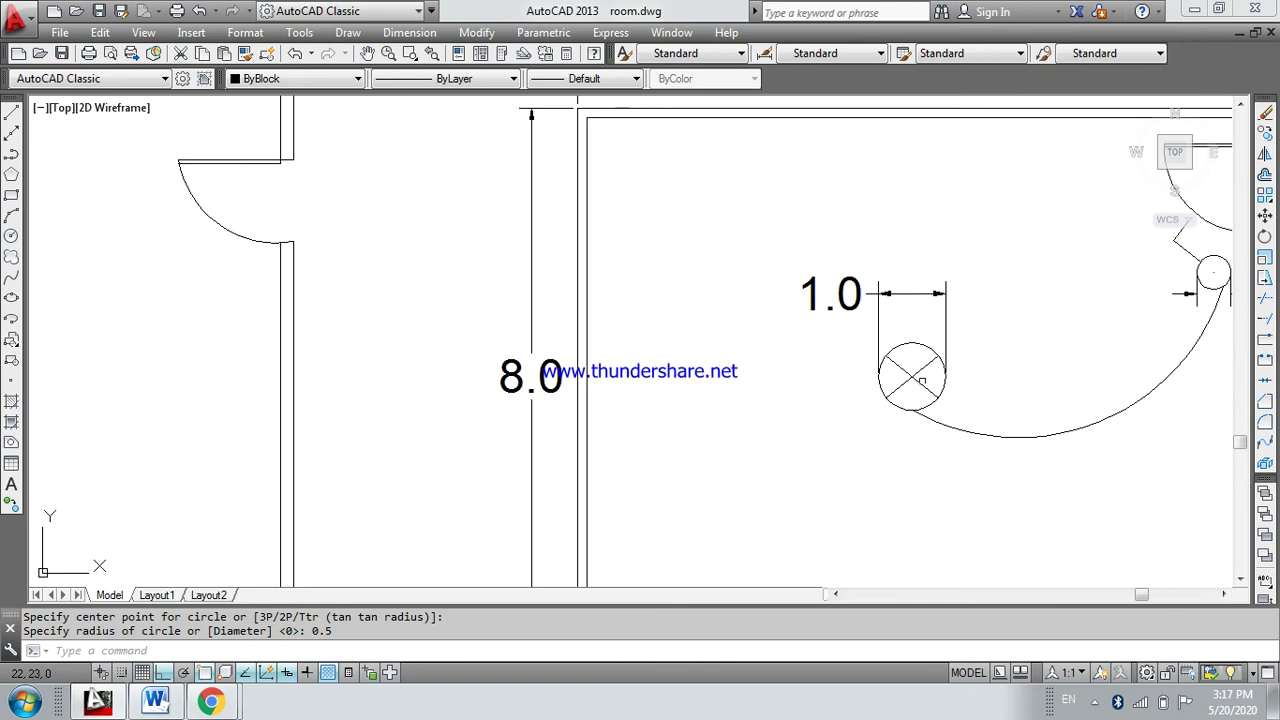
scroll(890, 370, down, 1)
scroll(695, 388, down, 2)
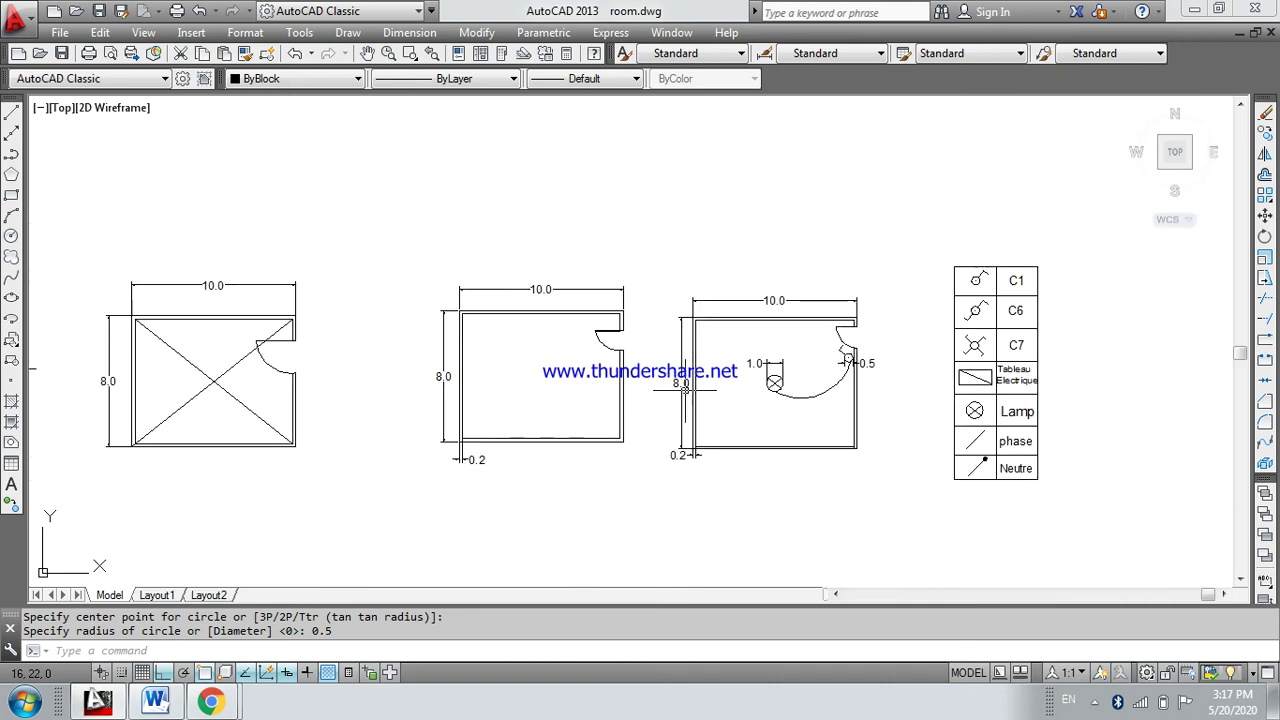
middle_drag(462, 388, 726, 388)
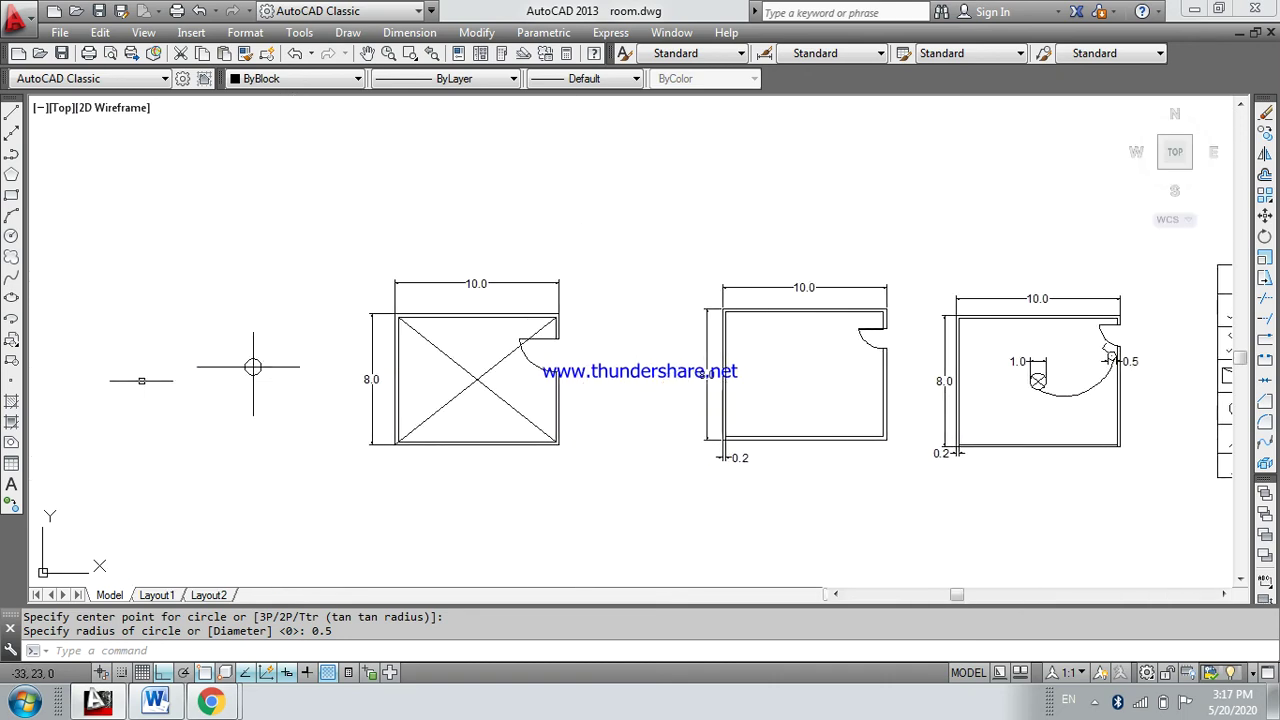
scroll(253, 367, up, 3)
scroll(253, 367, up, 3)
middle_drag(253, 367, 420, 372)
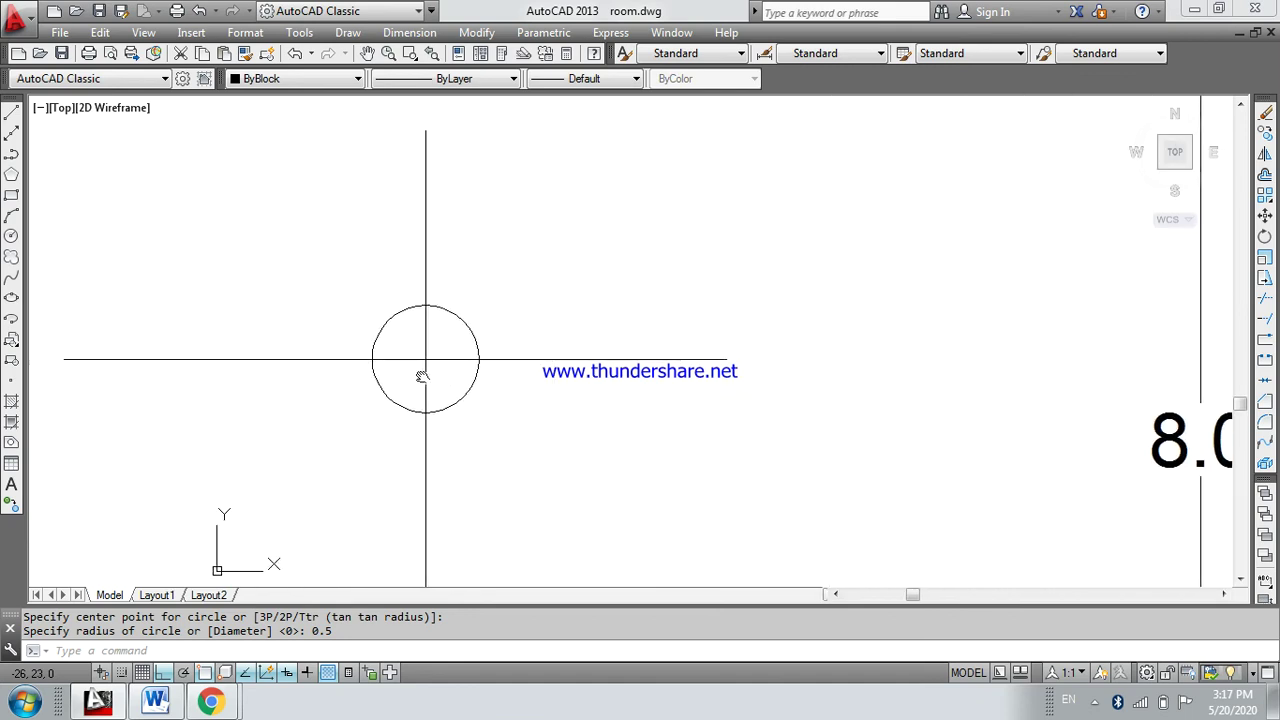
scroll(417, 372, down, 2)
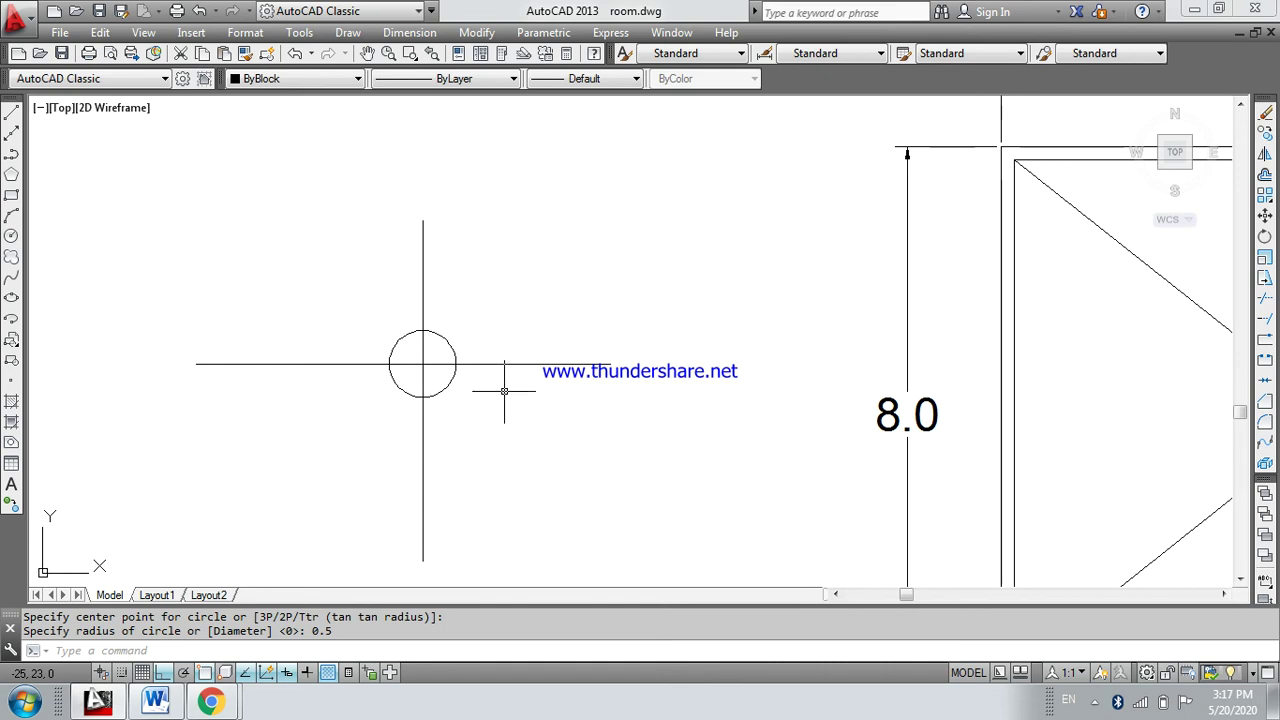
Trim the horizontal and vertical lines back to the circle on all four sides
text(tr)
key(Return)
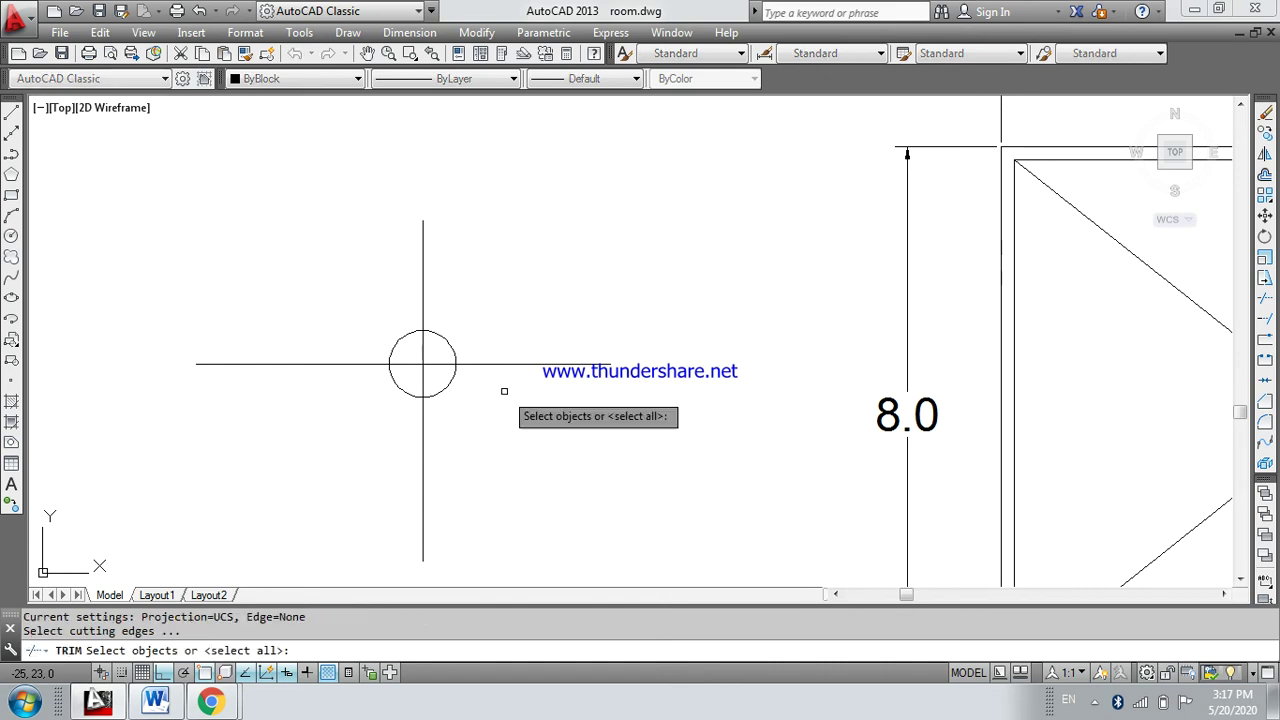
key(Return)
click(506, 362)
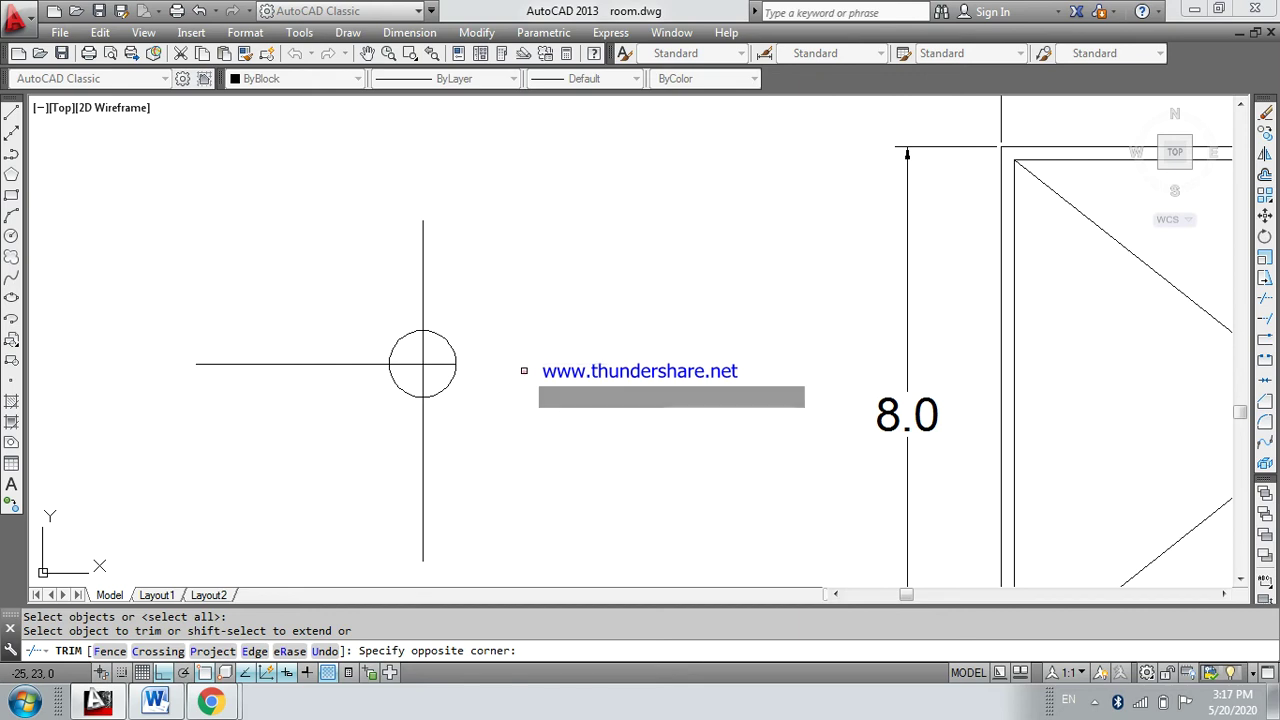
click(522, 368)
click(446, 233)
click(372, 277)
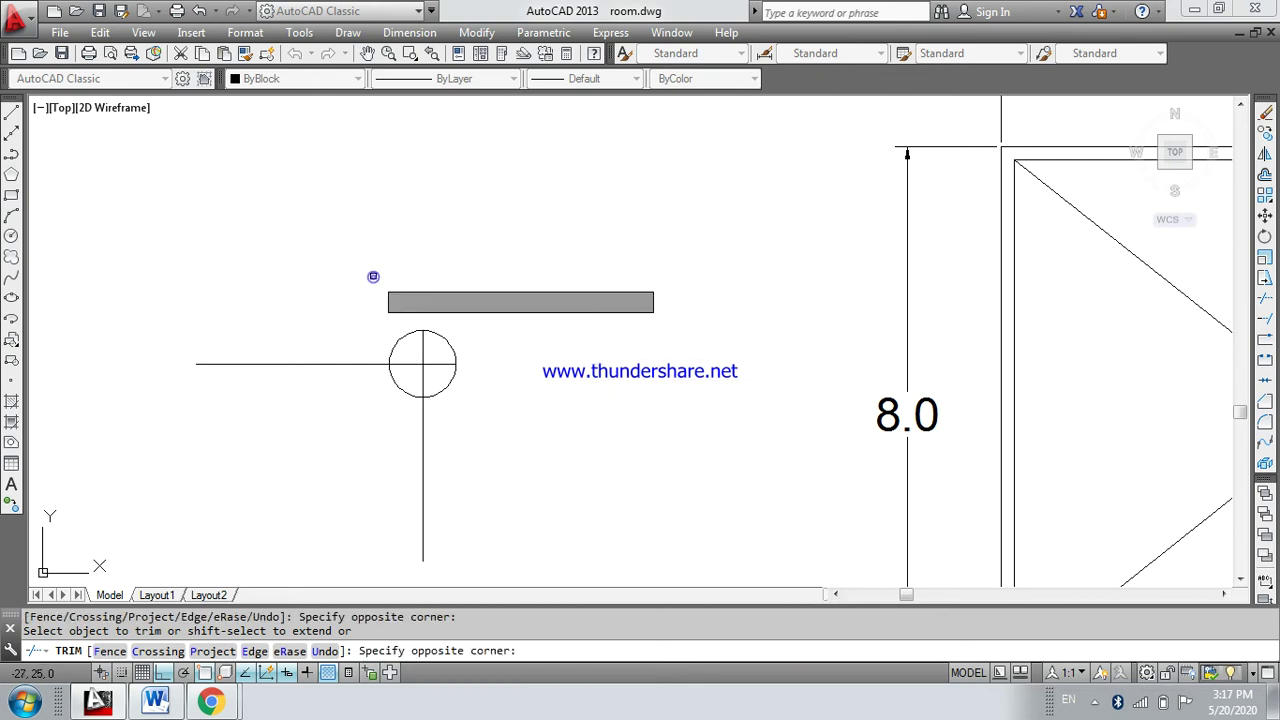
click(297, 326)
click(254, 410)
click(372, 447)
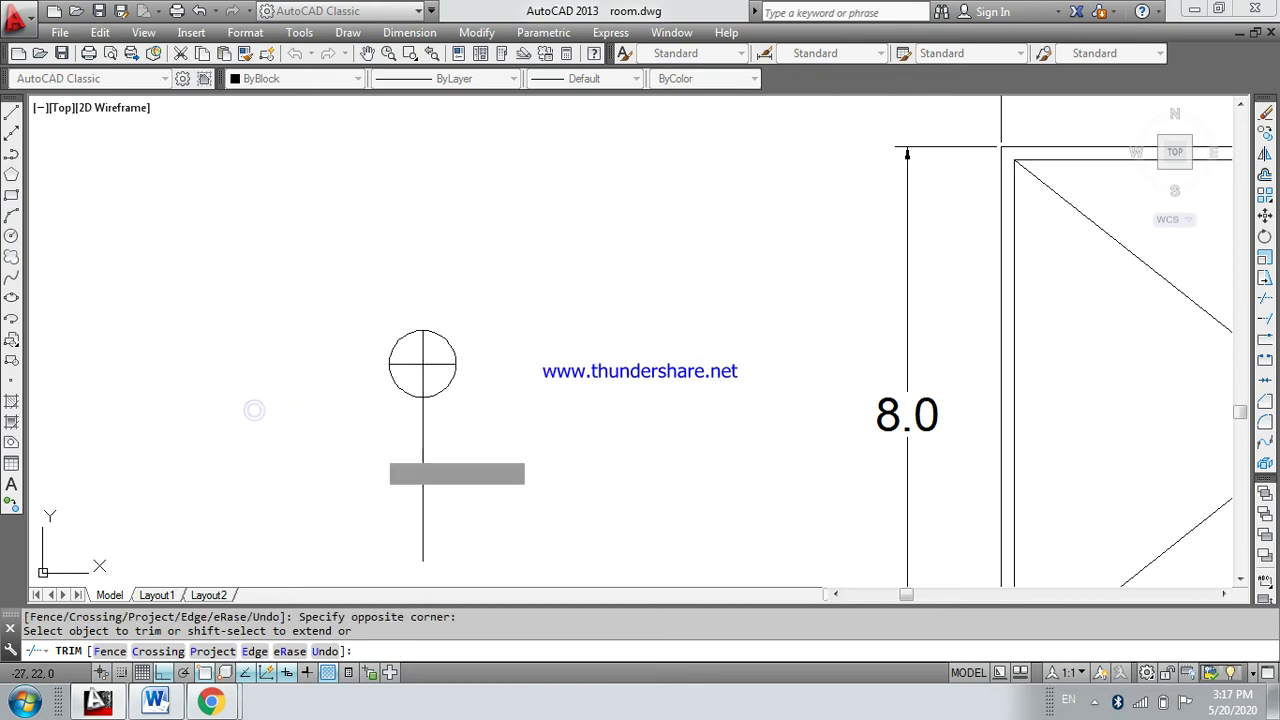
click(440, 505)
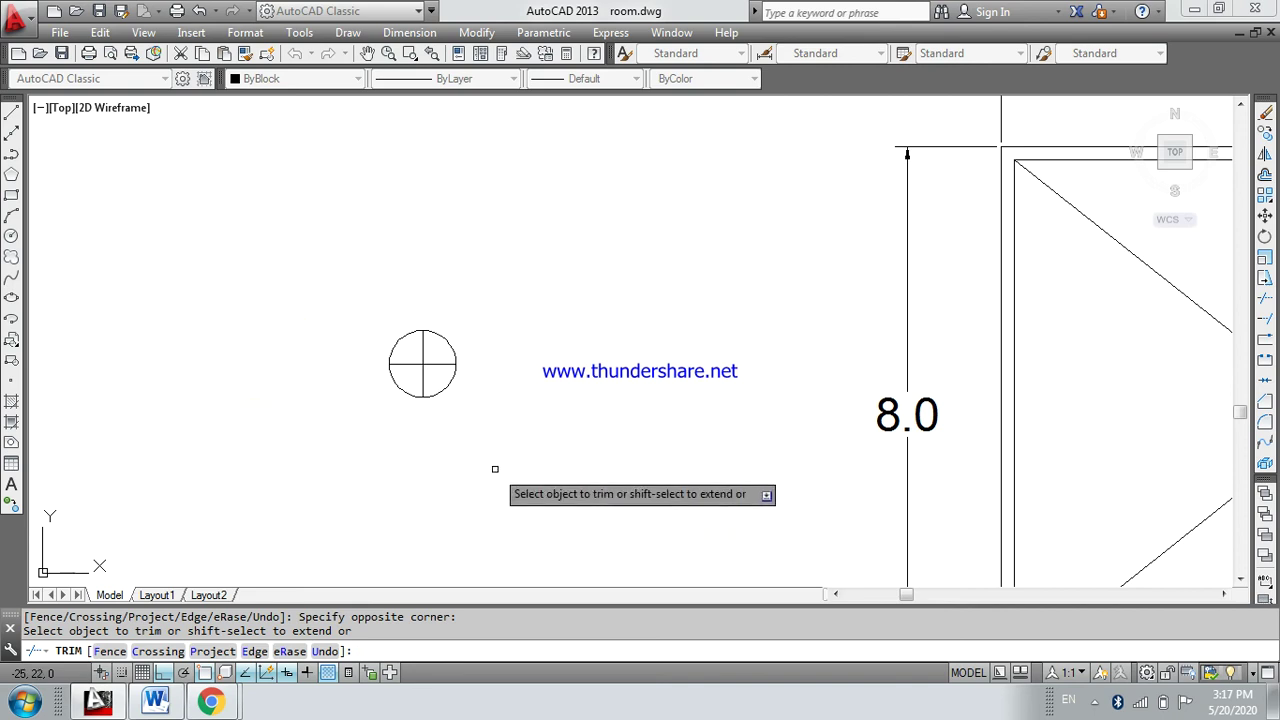
key(Escape)
Rotate the circle and its cross 45° about the circle's centre to form an X
click(478, 290)
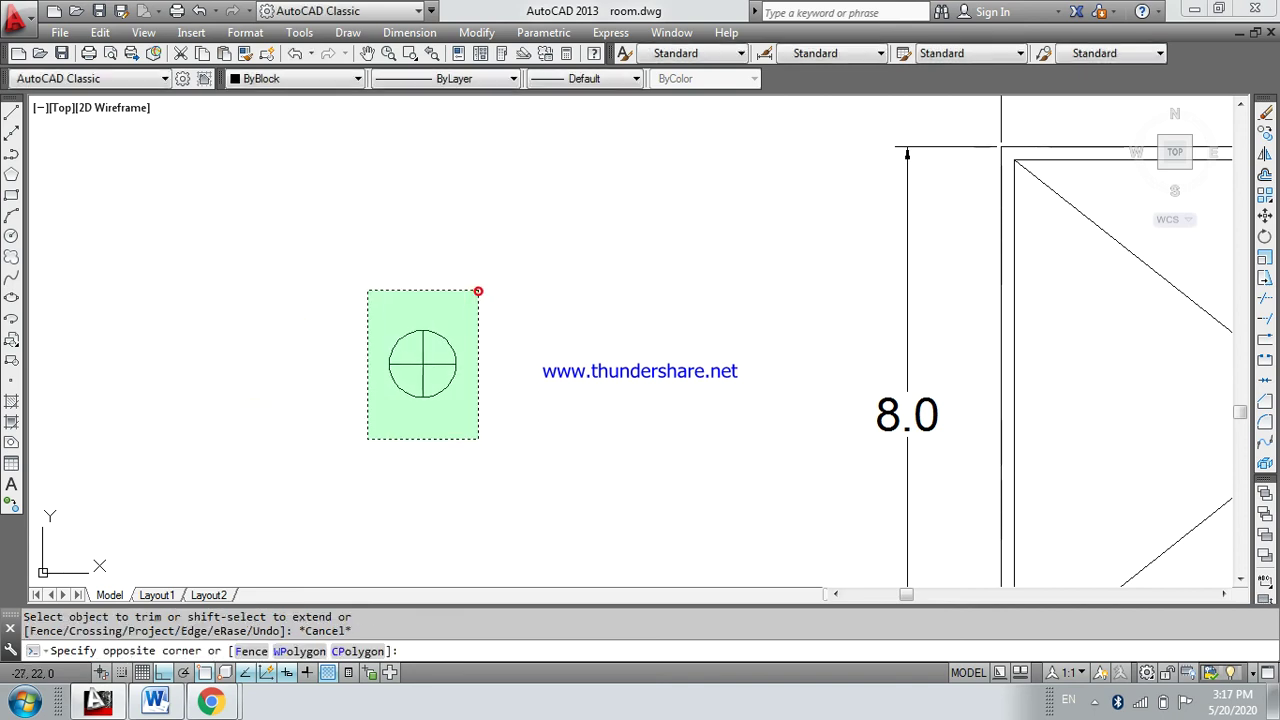
click(368, 438)
text(RO)
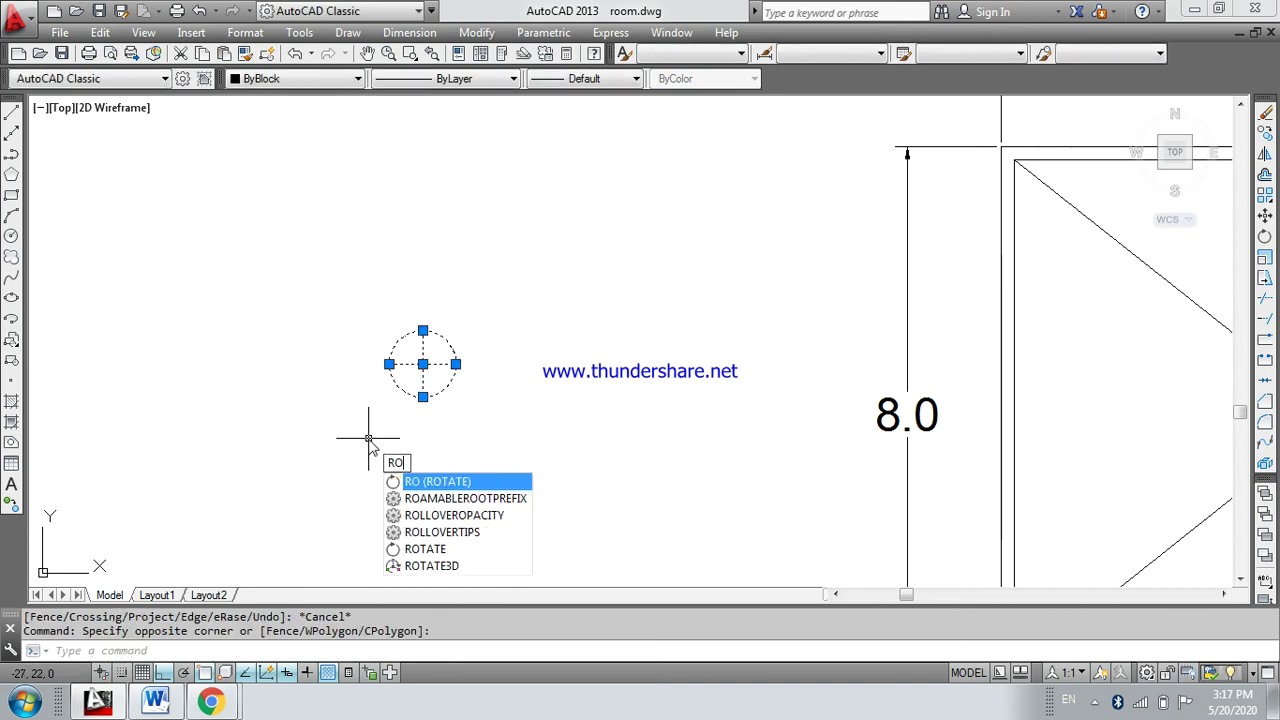
key(Return)
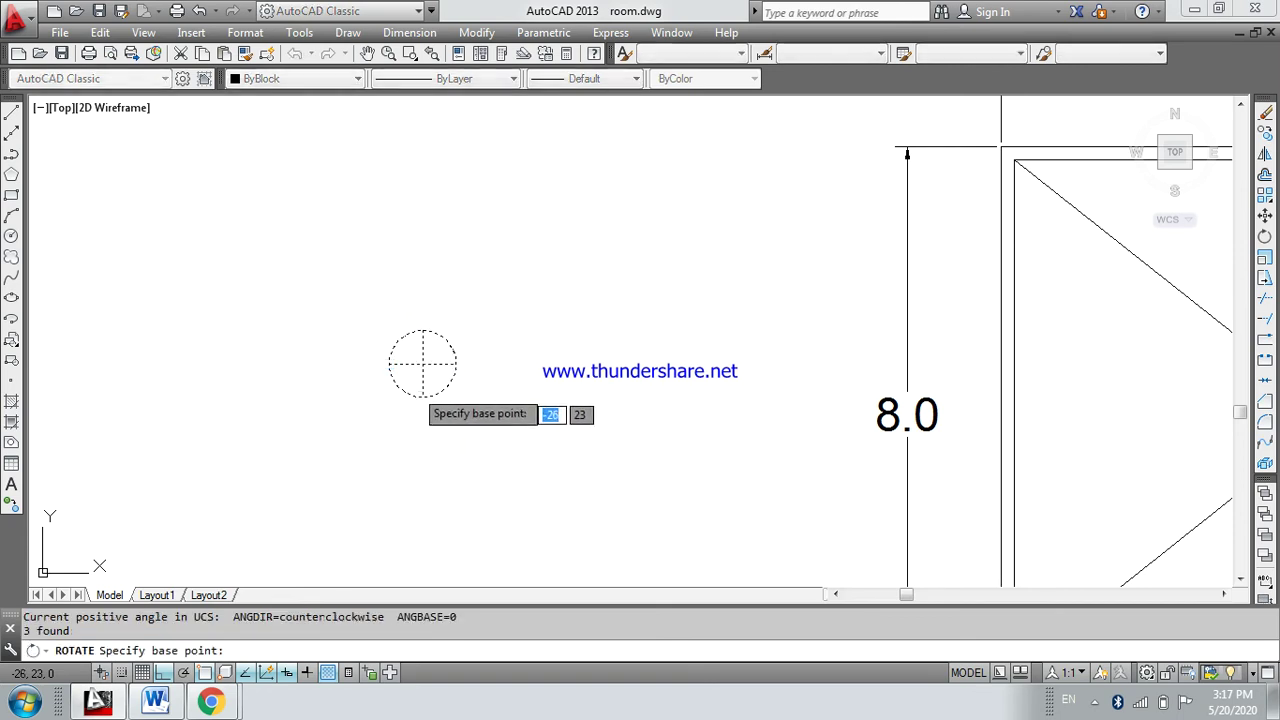
click(422, 364)
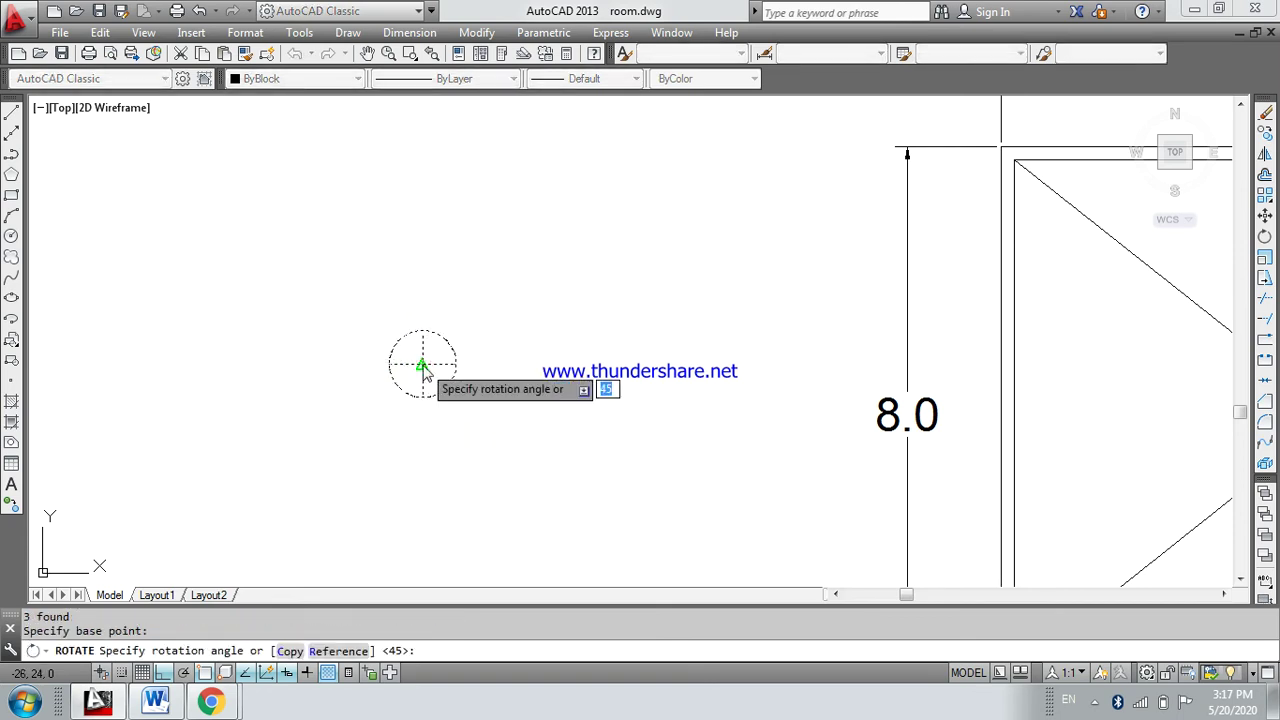
key(Return)
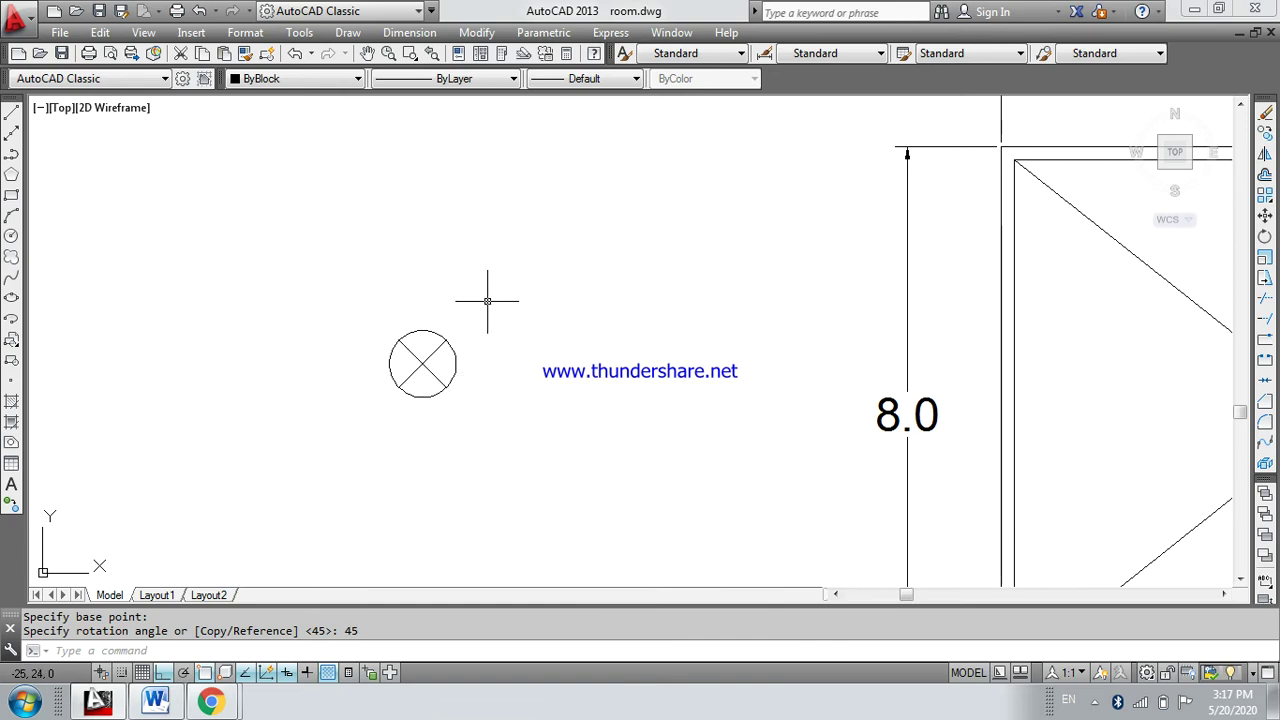
scroll(502, 318, down, 2)
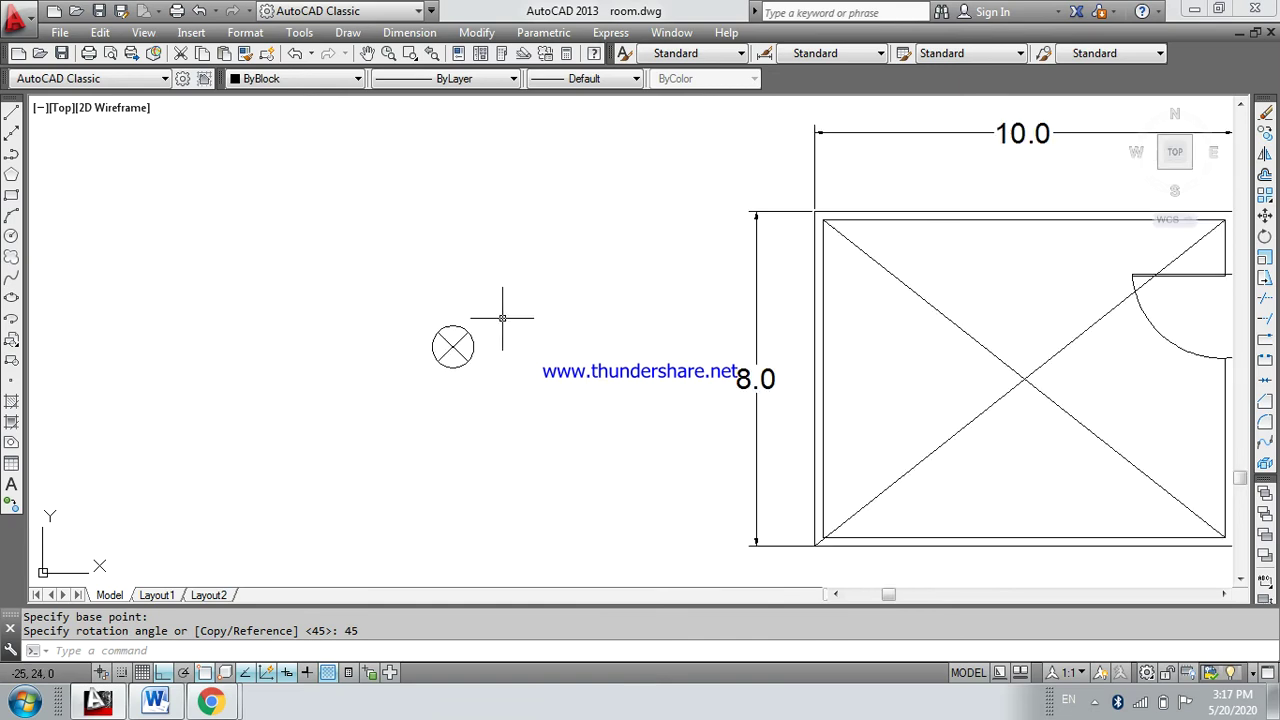
Copy the lamp symbol from its centre to the intersection of the room's diagonals
click(499, 313)
click(411, 371)
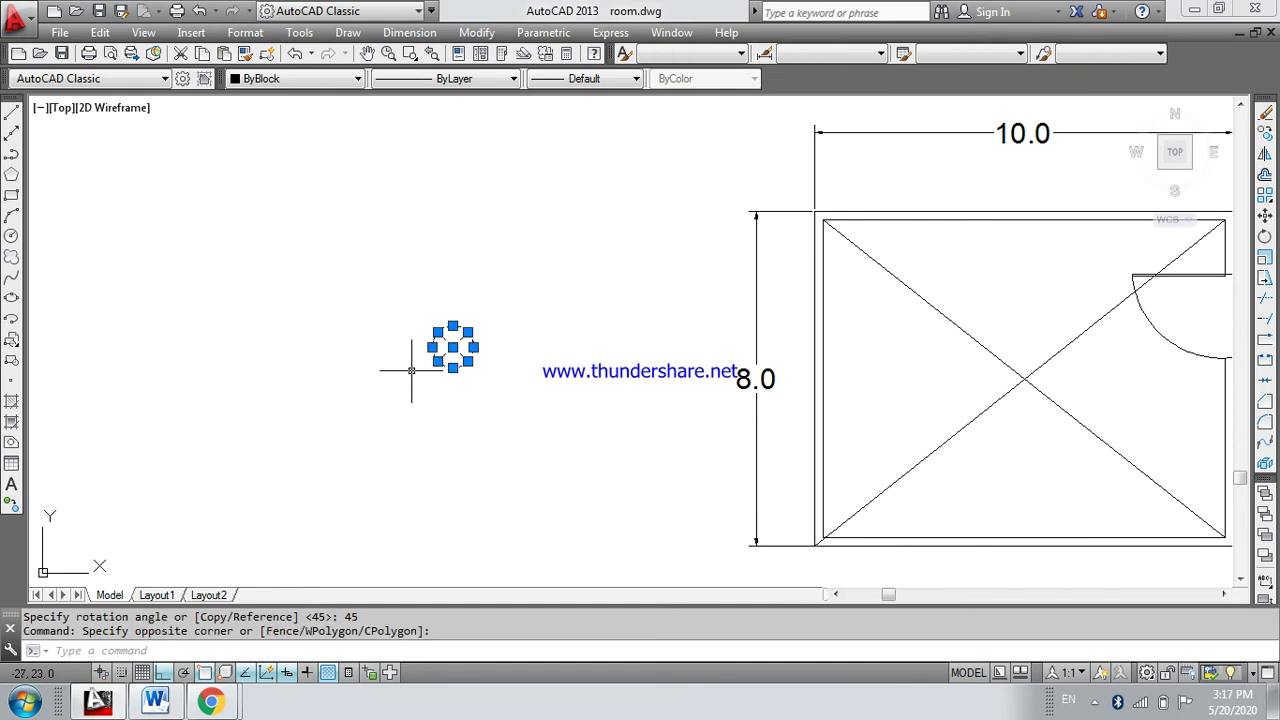
text(co)
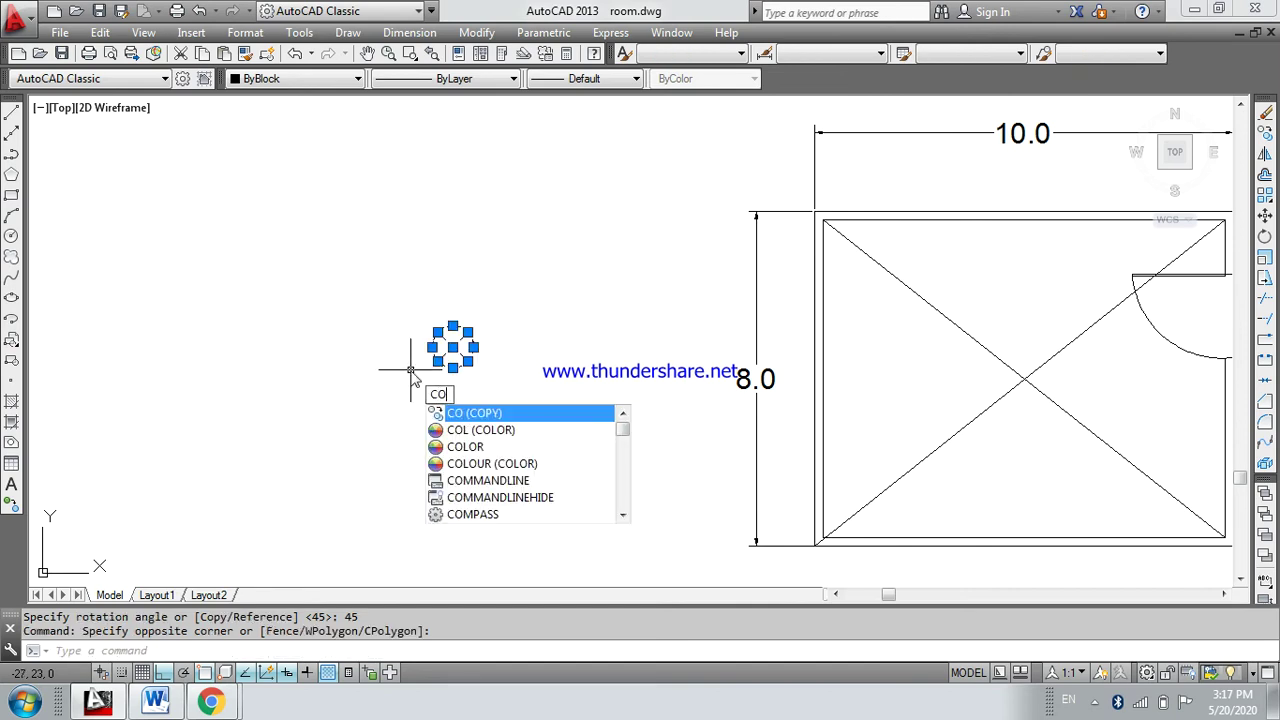
key(Return)
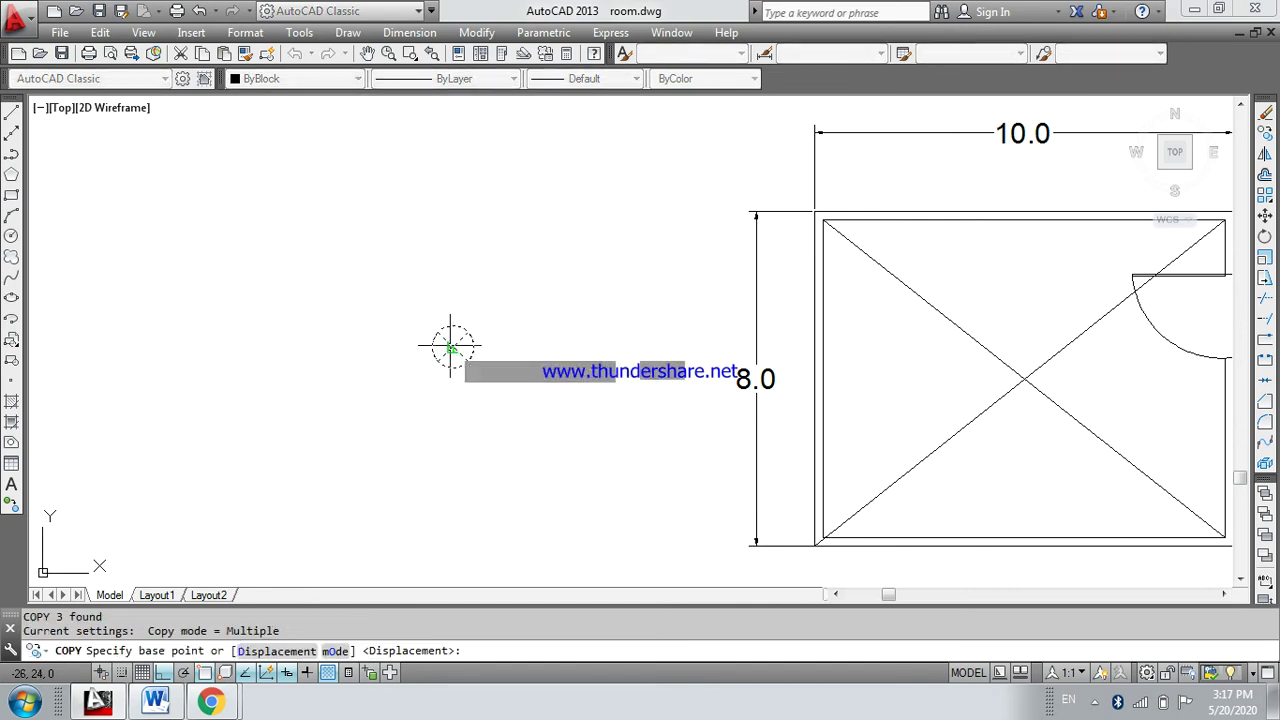
click(450, 346)
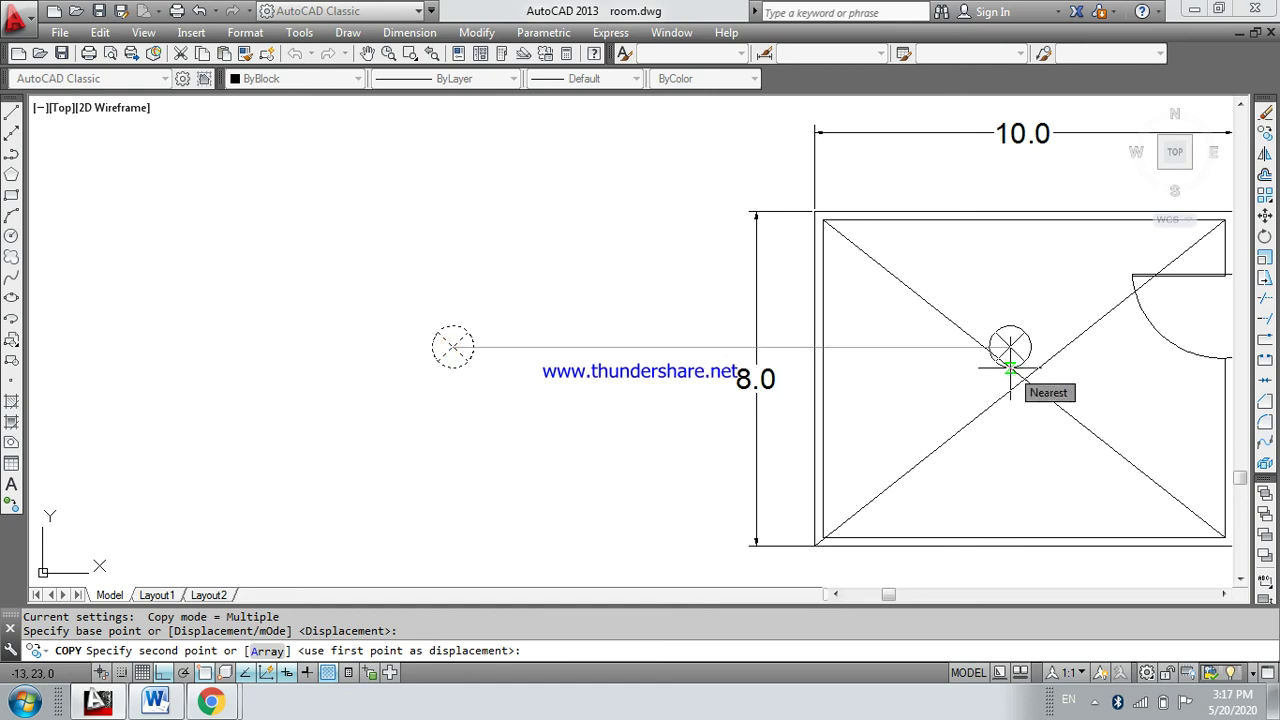
key(F8)
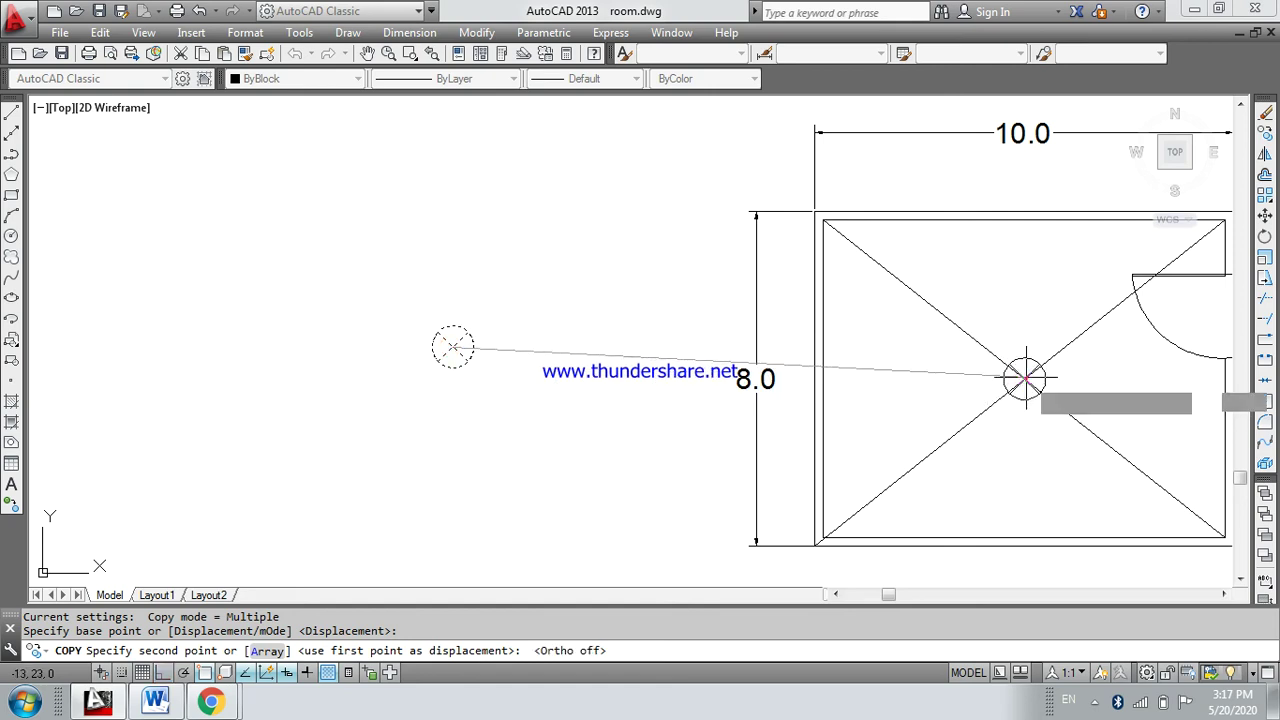
click(1024, 378)
scroll(1025, 378, down, 3)
key(Escape)
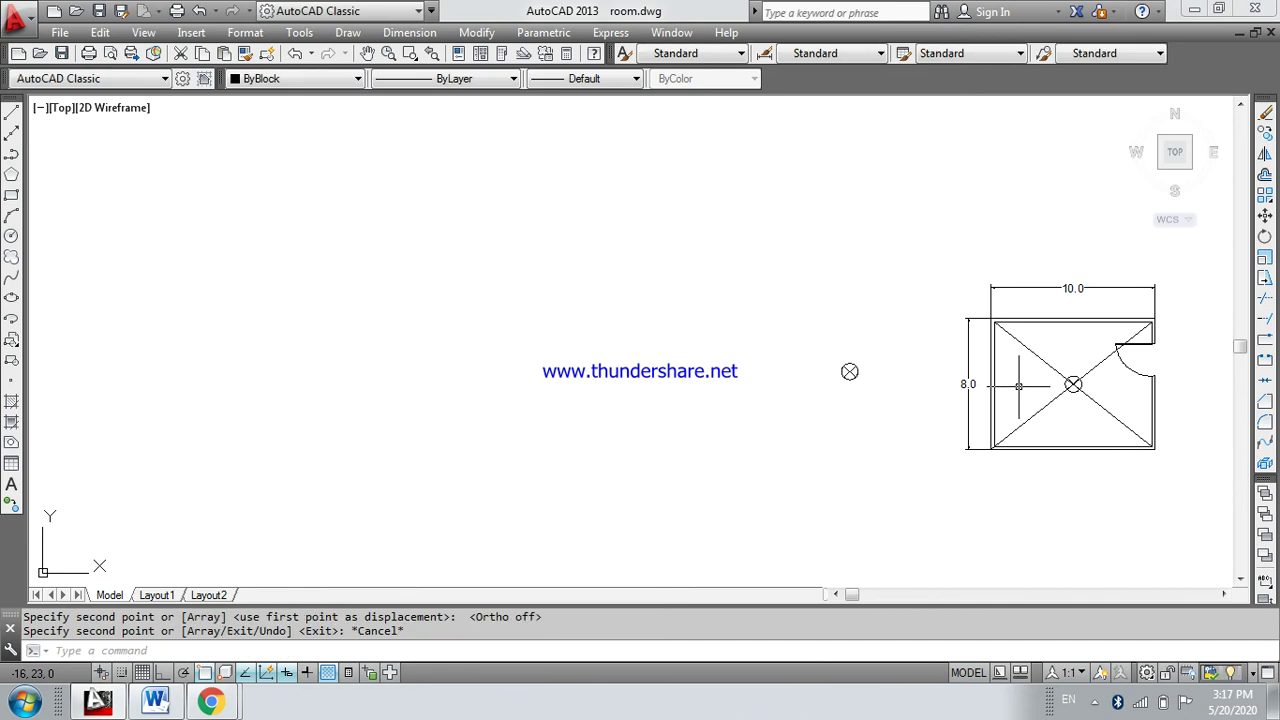
Erase both diagonal guide lines from the room
middle_drag(1012, 384, 557, 402)
scroll(424, 391, up, 4)
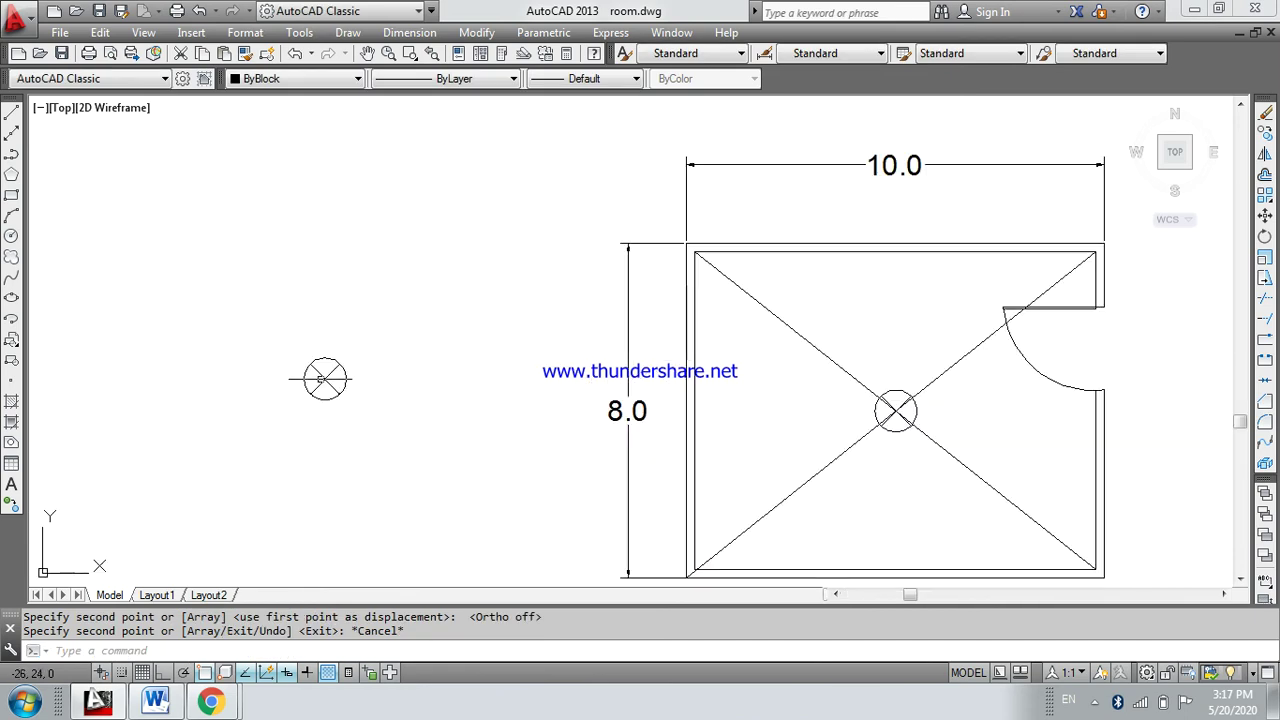
click(809, 348)
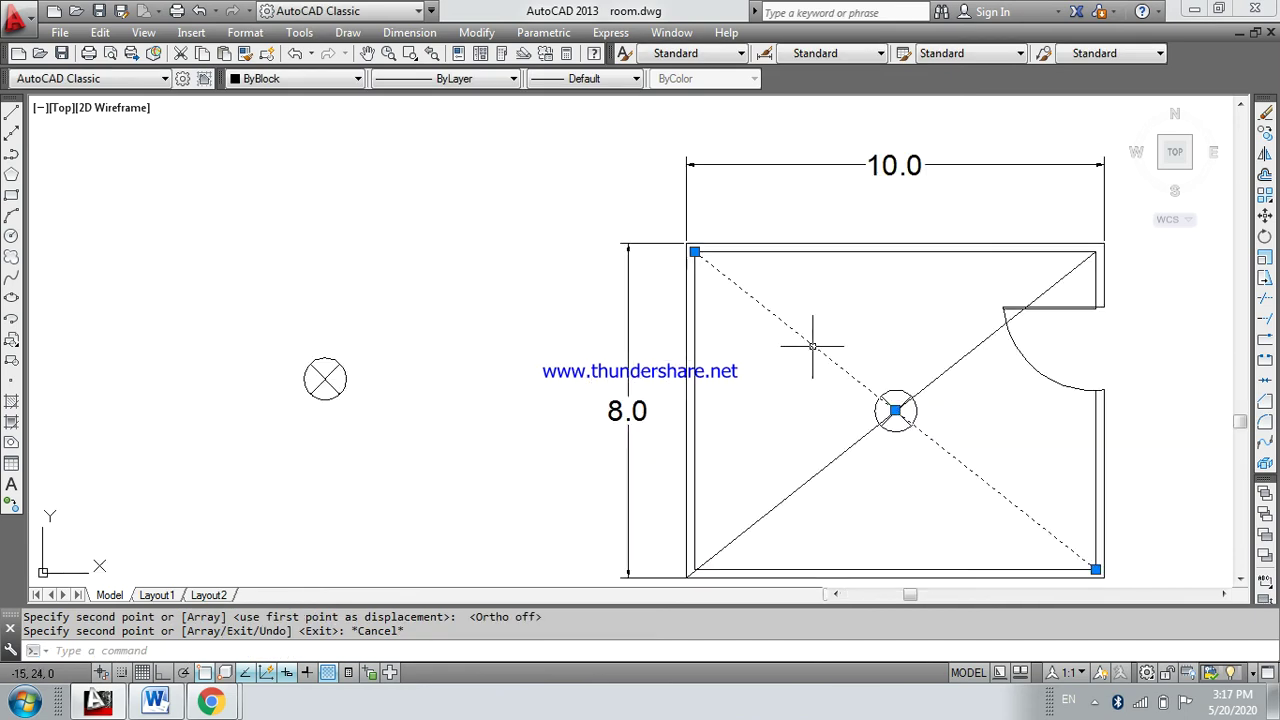
key(Delete)
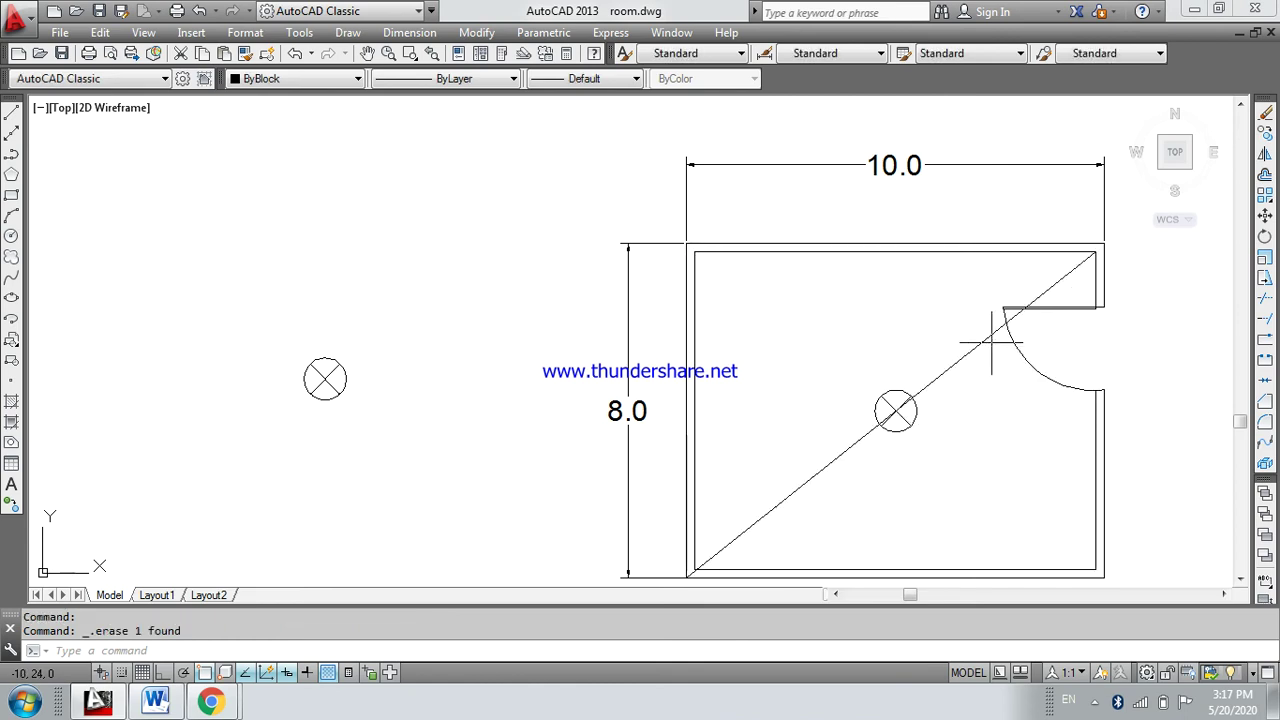
click(980, 345)
key(Delete)
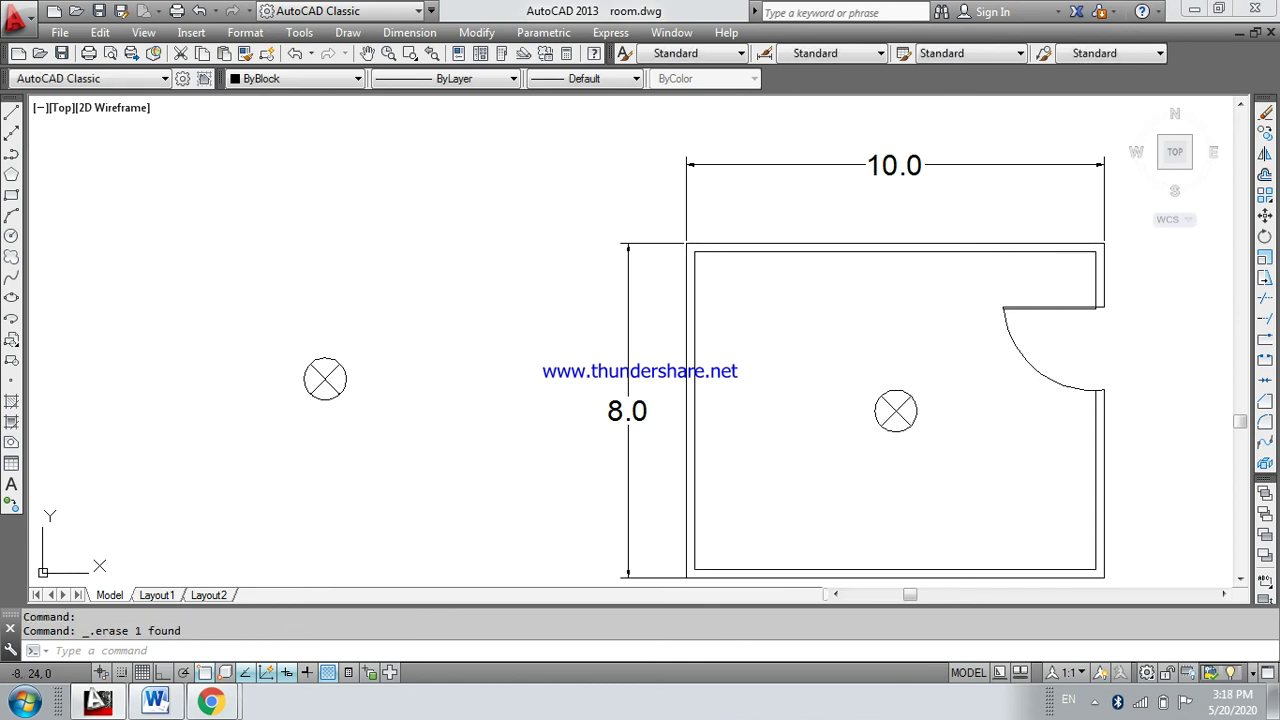
scroll(1103, 372, down, 2)
middle_drag(1063, 420, 793, 391)
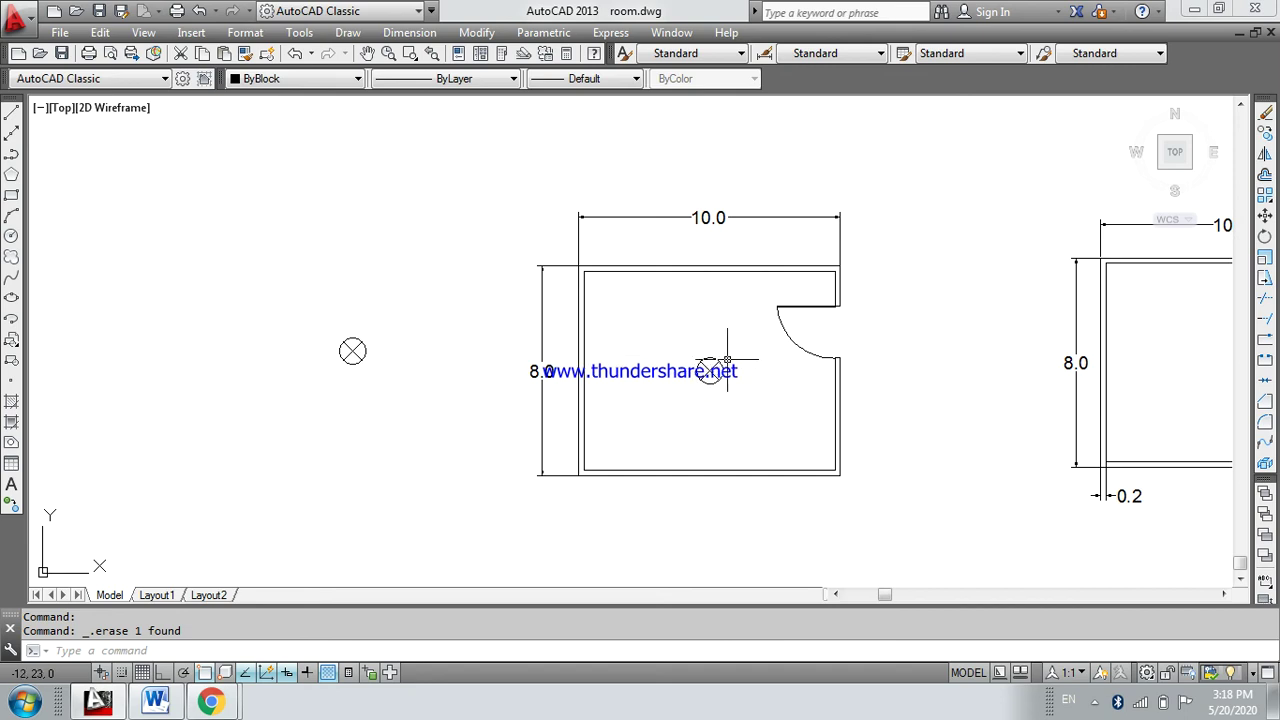
scroll(981, 394, down, 2)
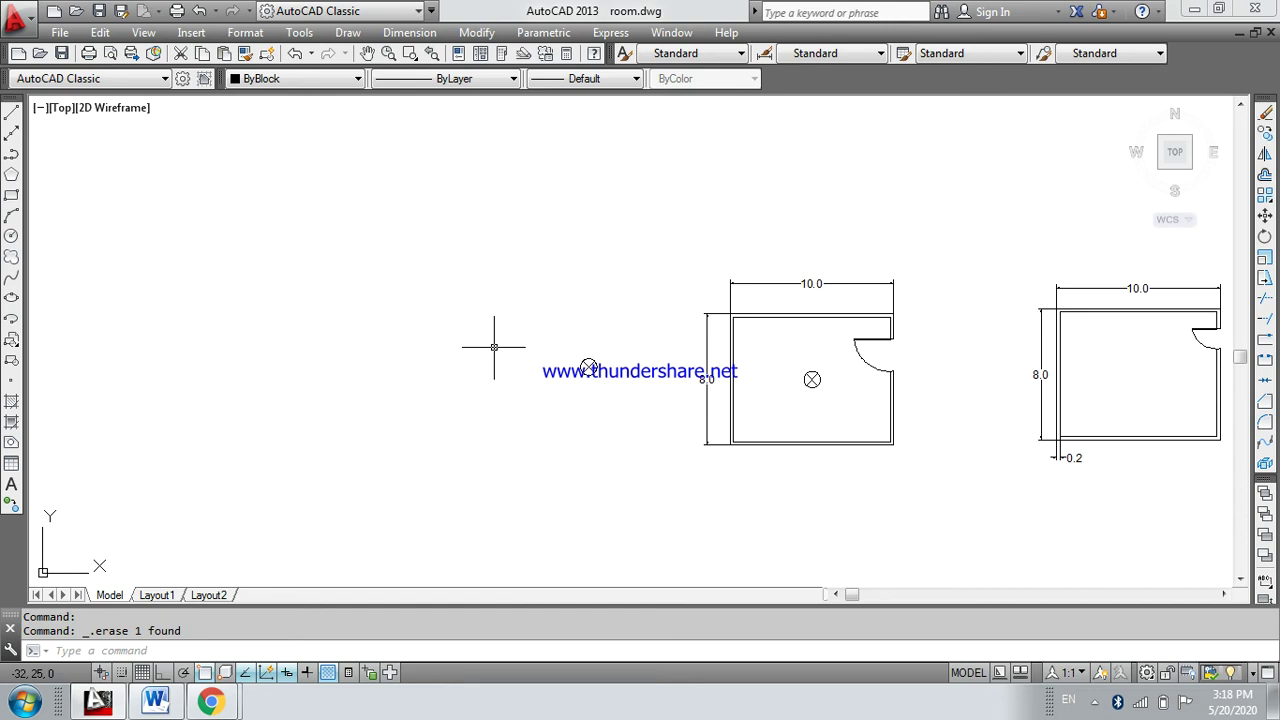
Draw a new Ortho horizontal line and a vertical line through it, left of the lamp symbol
text(l)
key(Return)
click(437, 324)
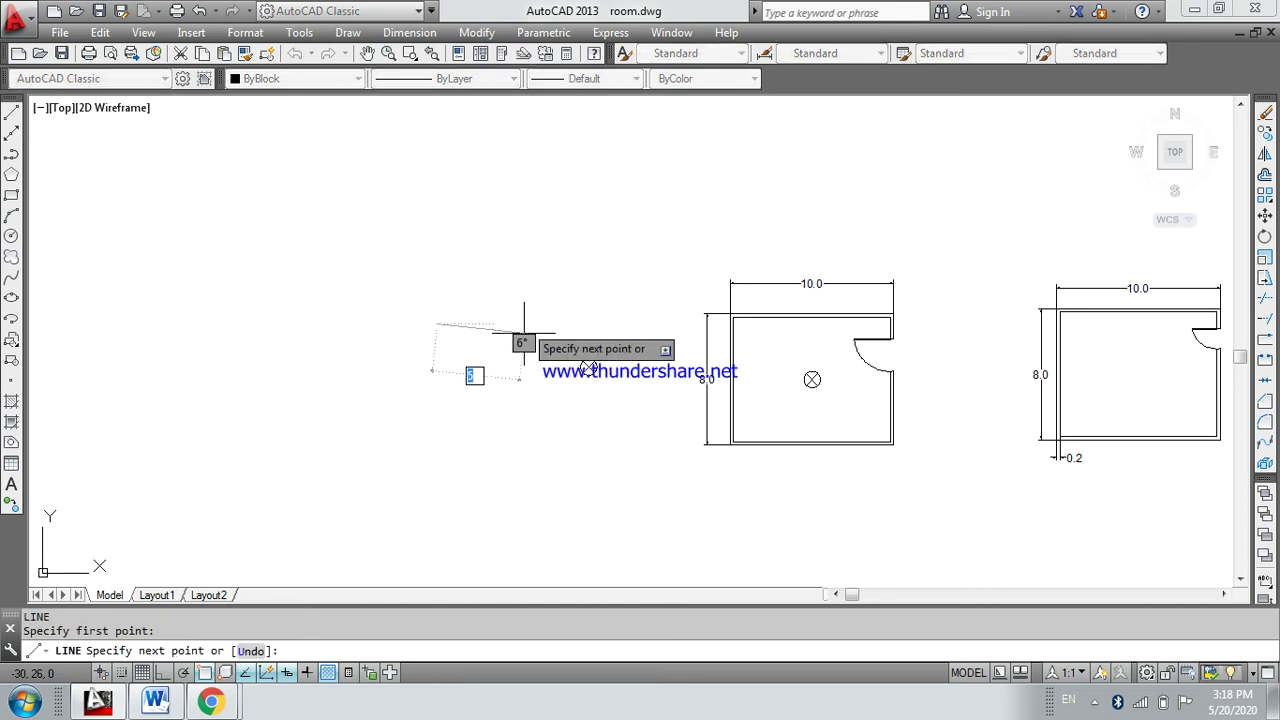
key(F8)
click(524, 322)
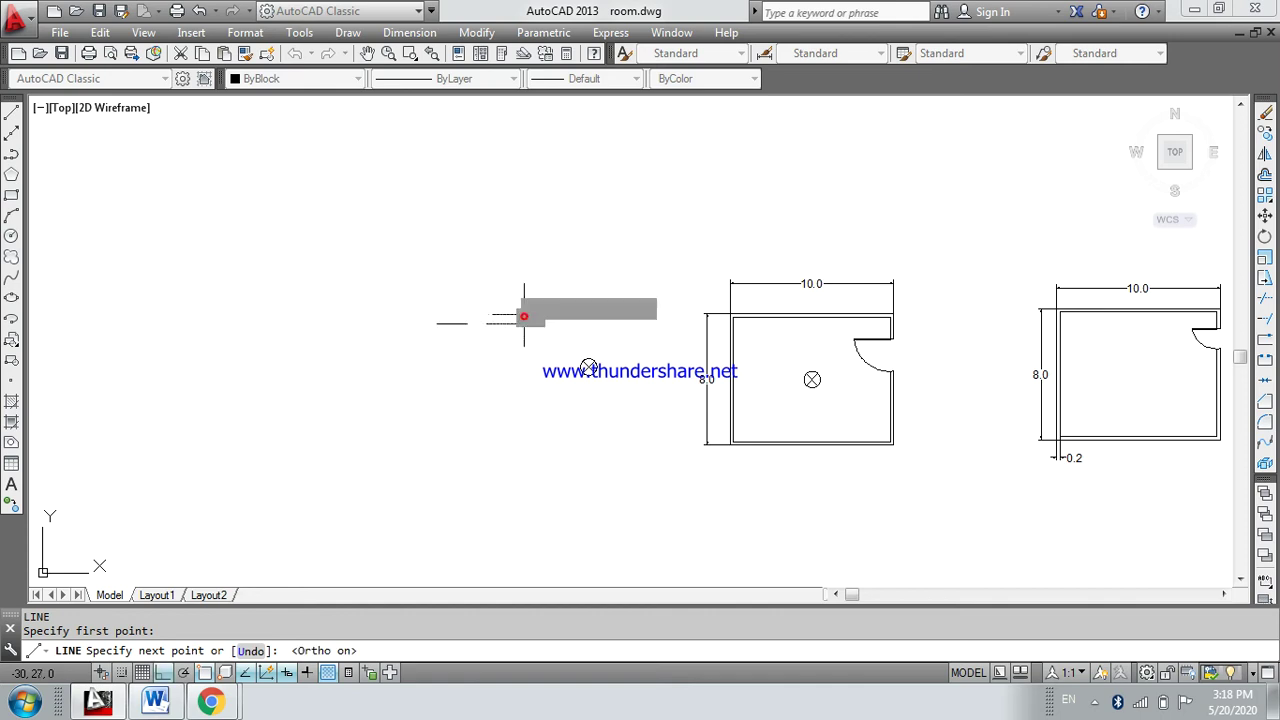
key(Return)
key(Return)
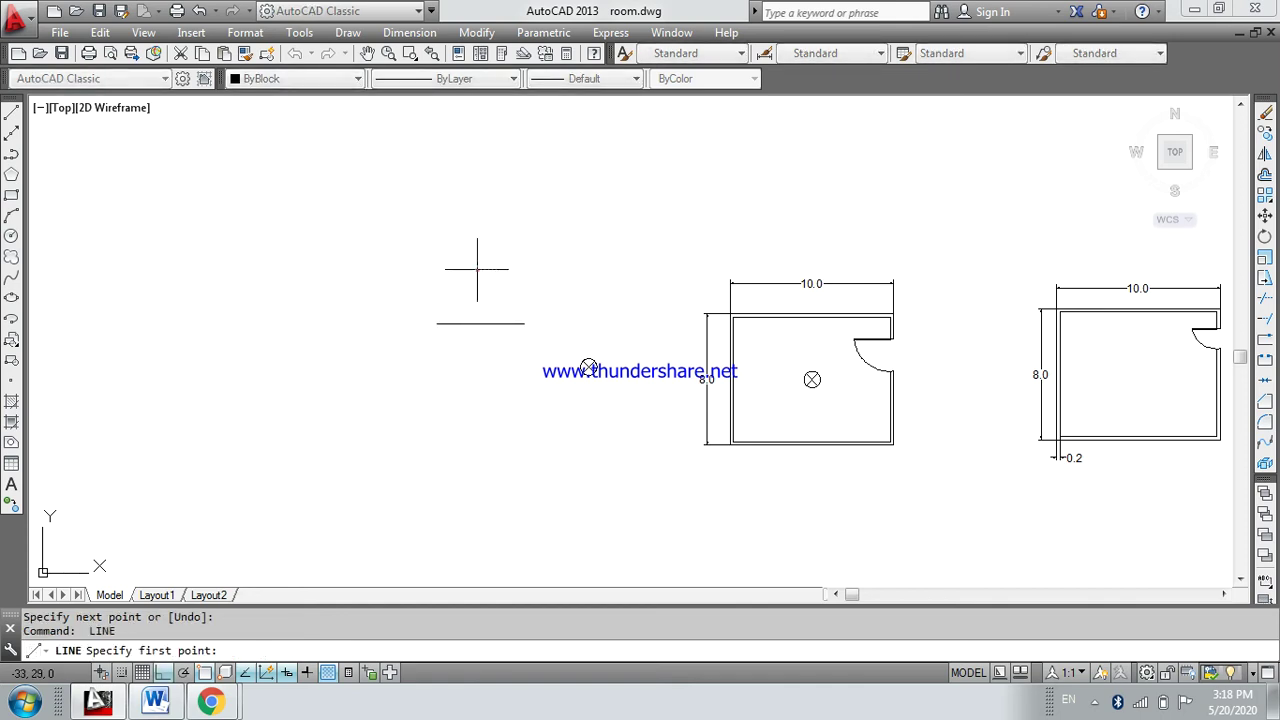
click(477, 270)
click(477, 385)
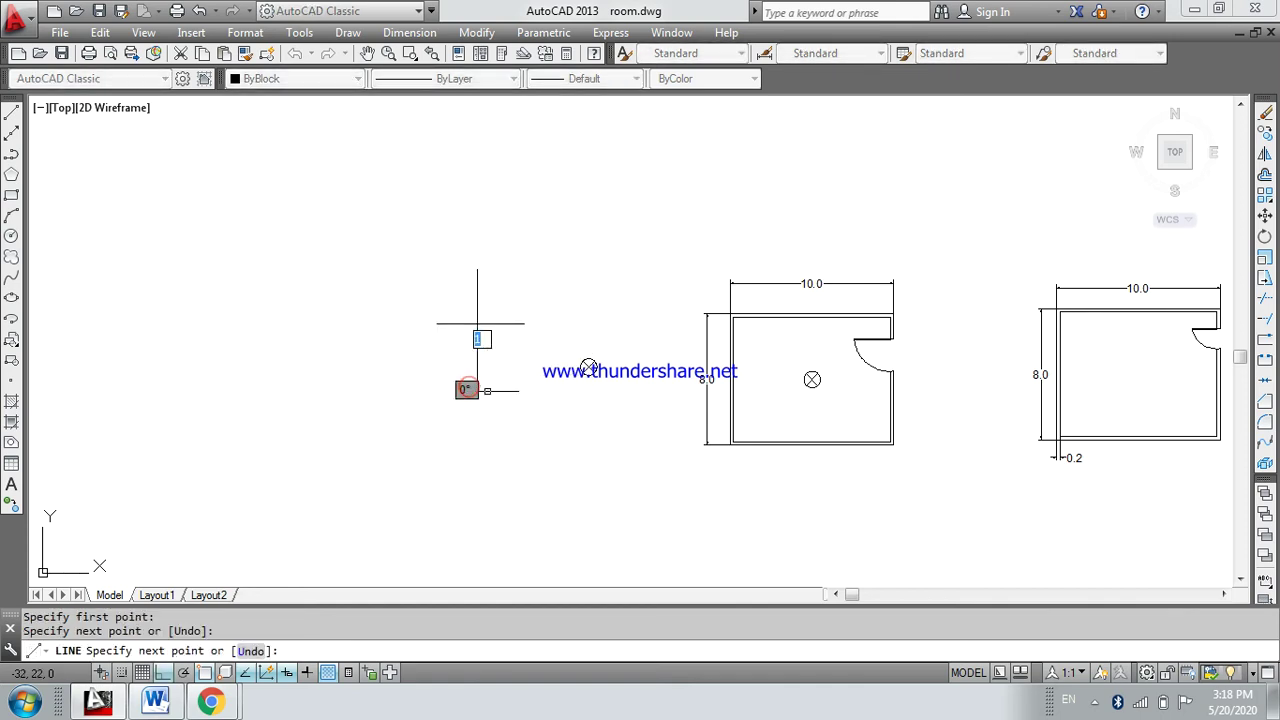
key(Return)
key(Return)
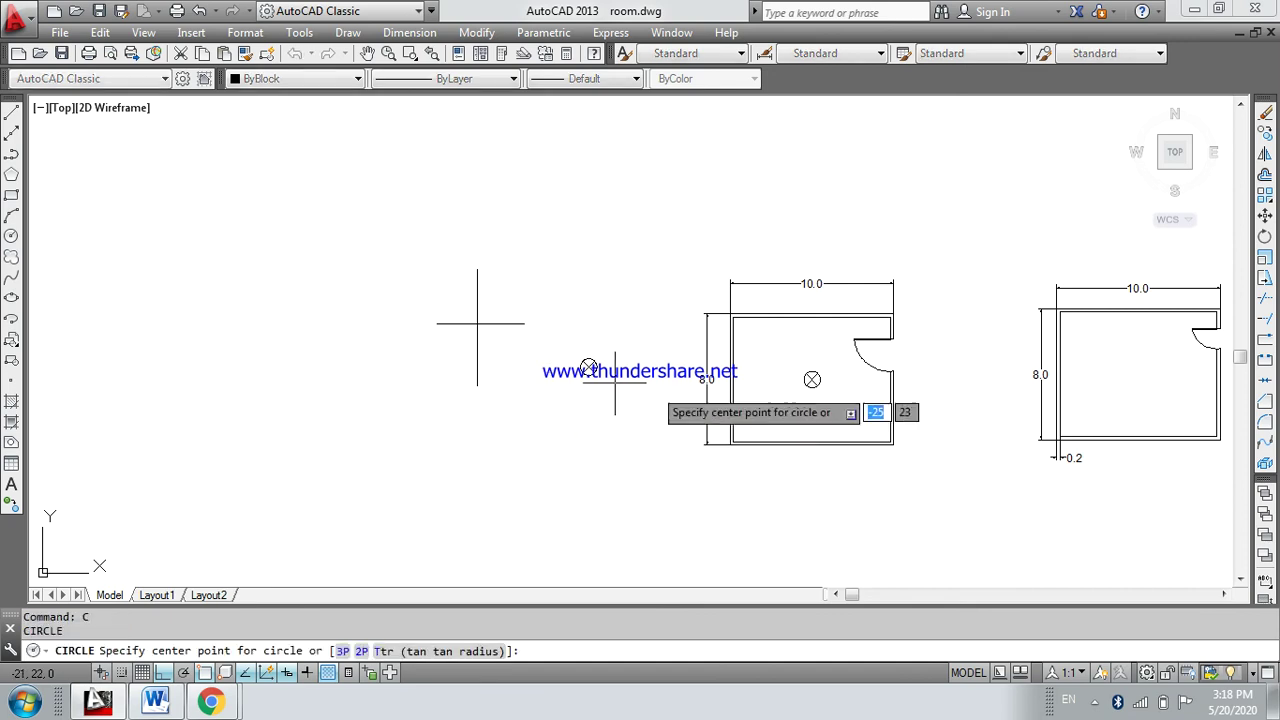
middle_drag(1035, 425, 692, 428)
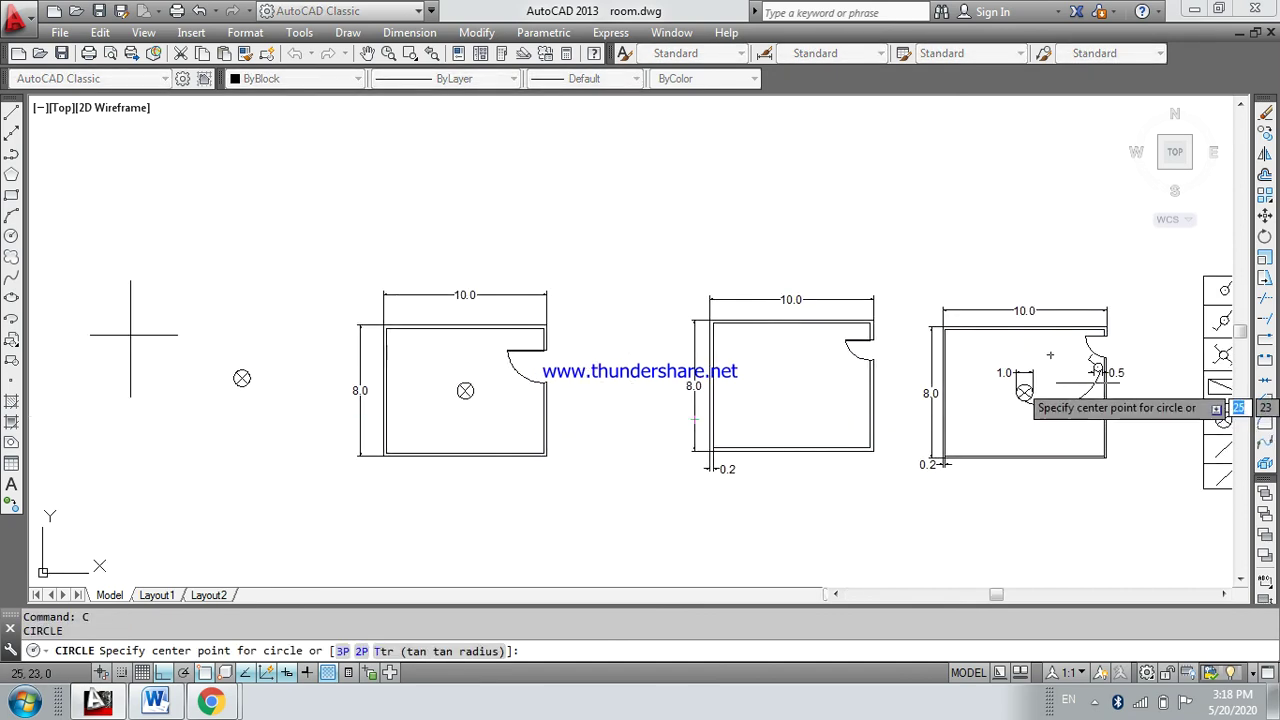
middle_drag(424, 407, 745, 415)
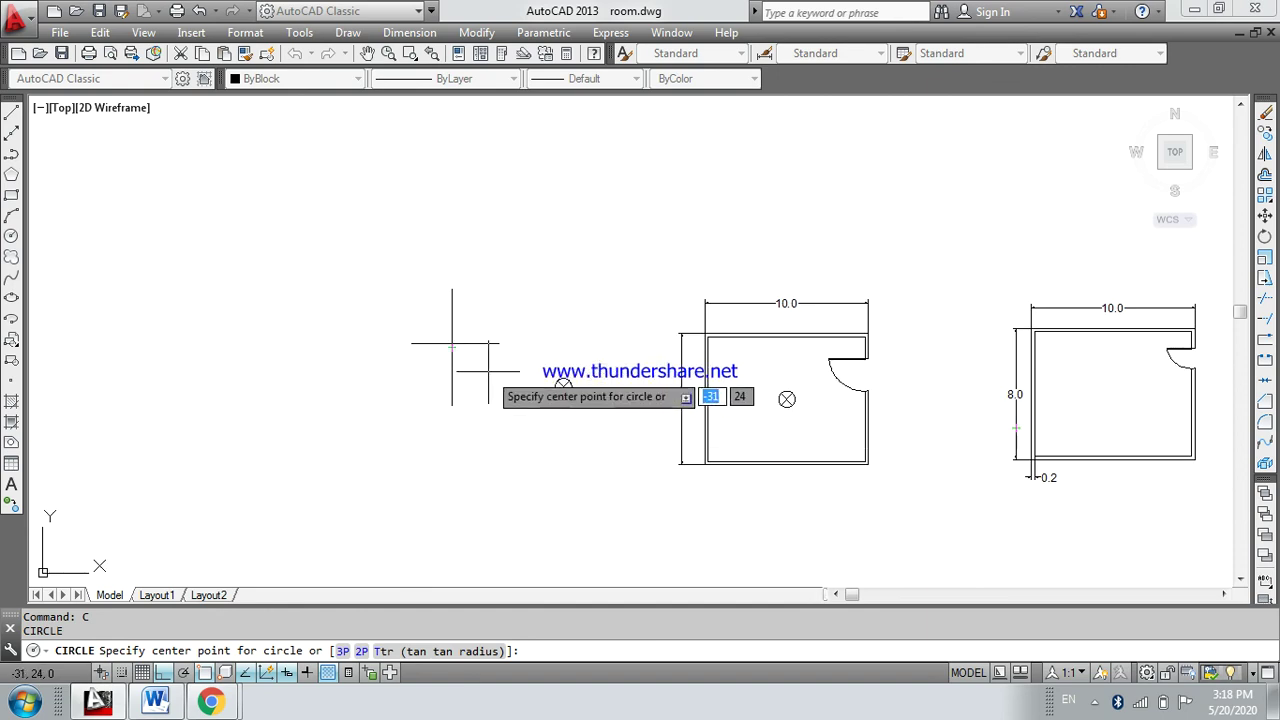
key(Escape)
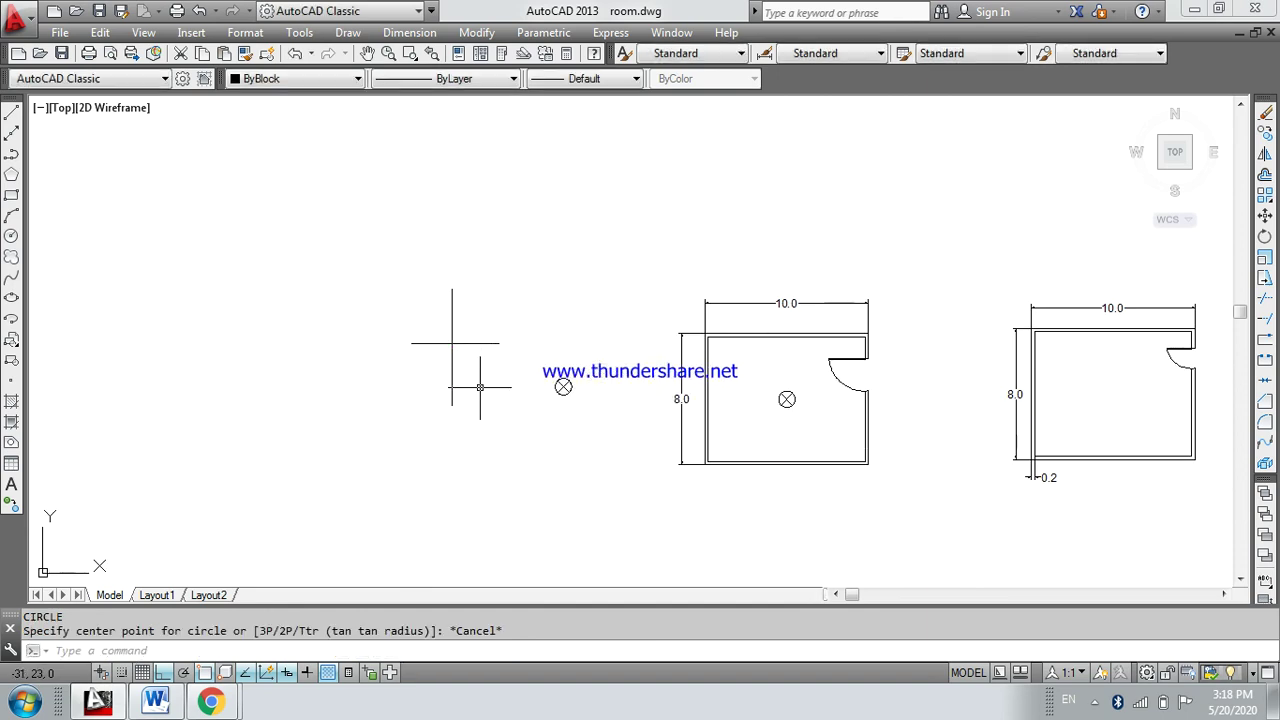
Draw a circle of diameter 0.5 centred on the new lines' intersection
text(c)
key(Return)
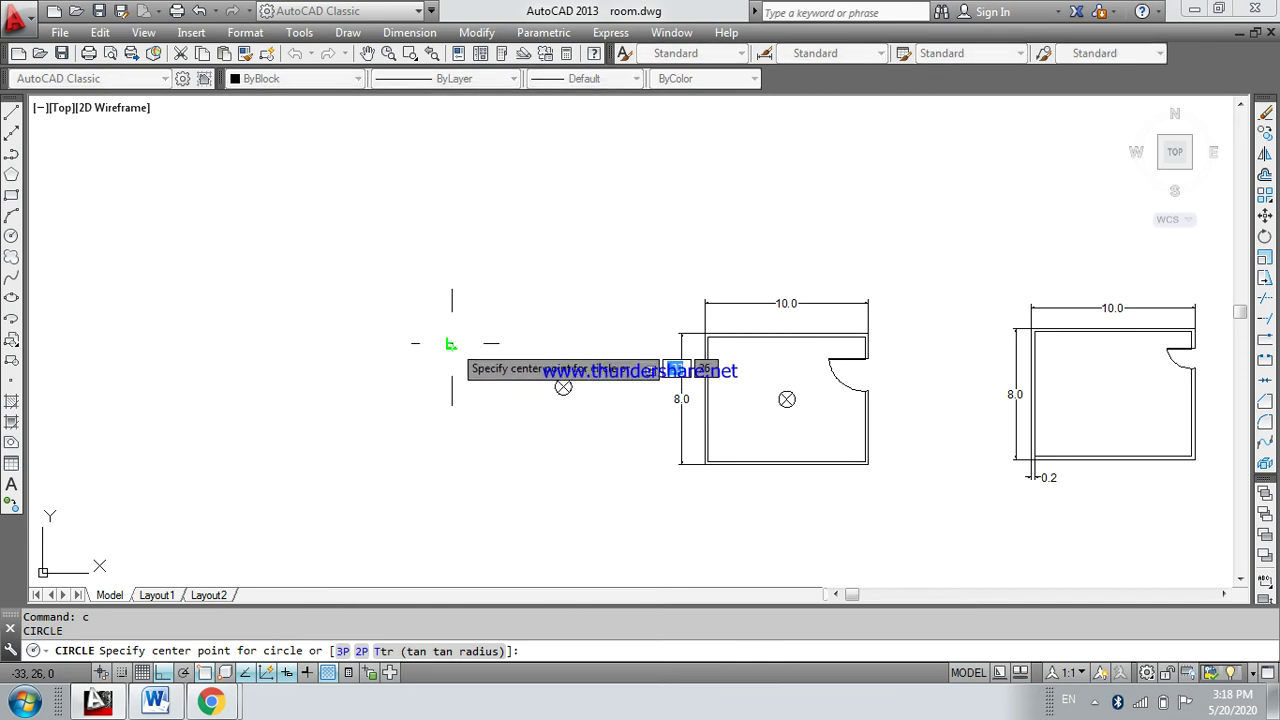
click(451, 343)
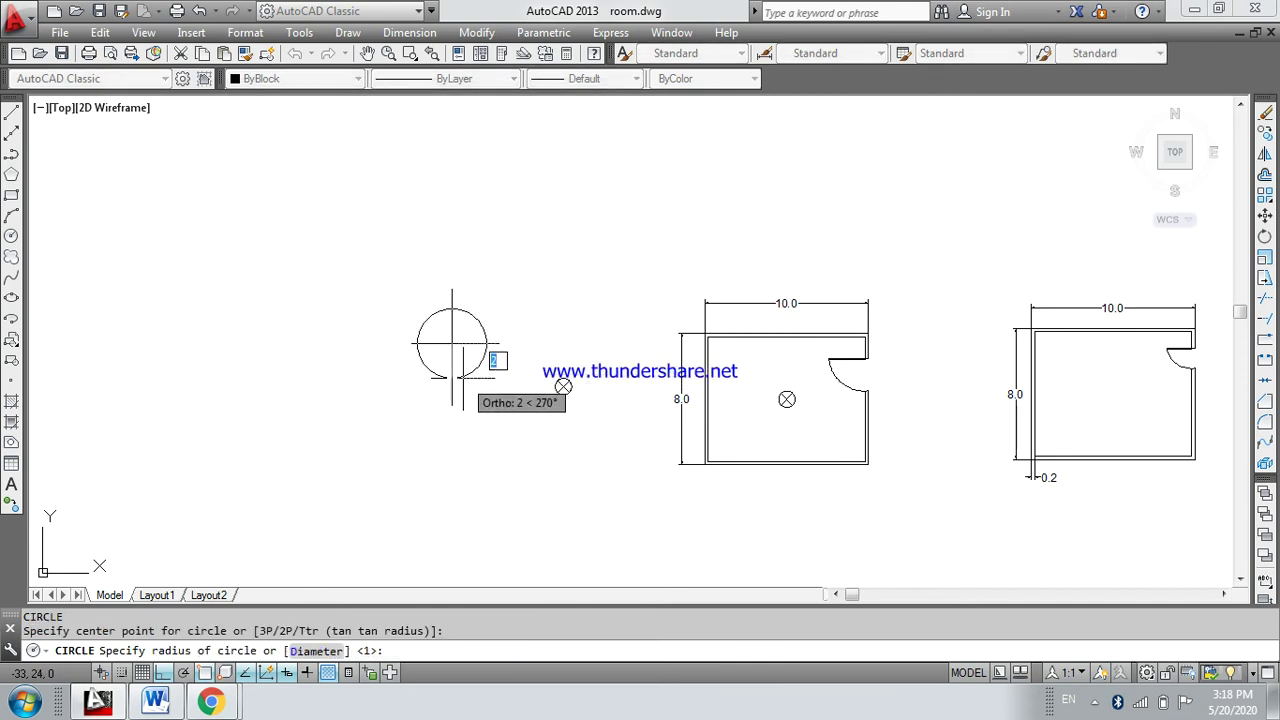
text(d)
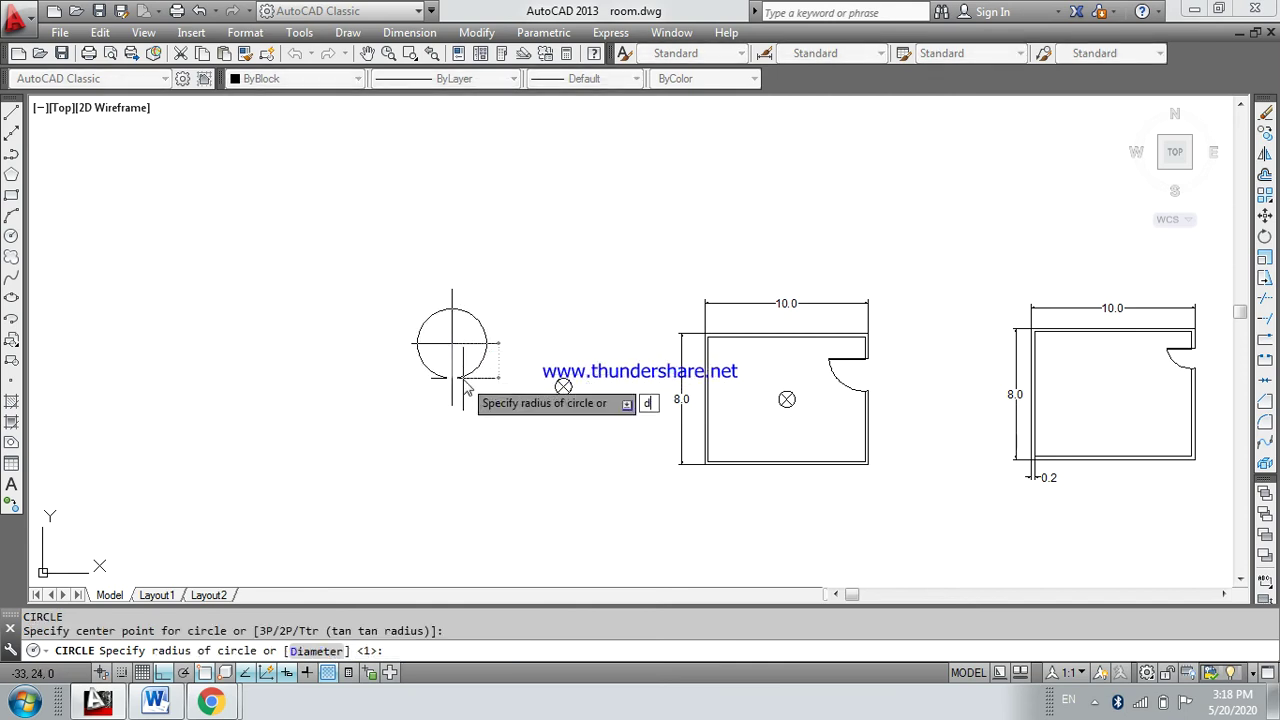
key(Return)
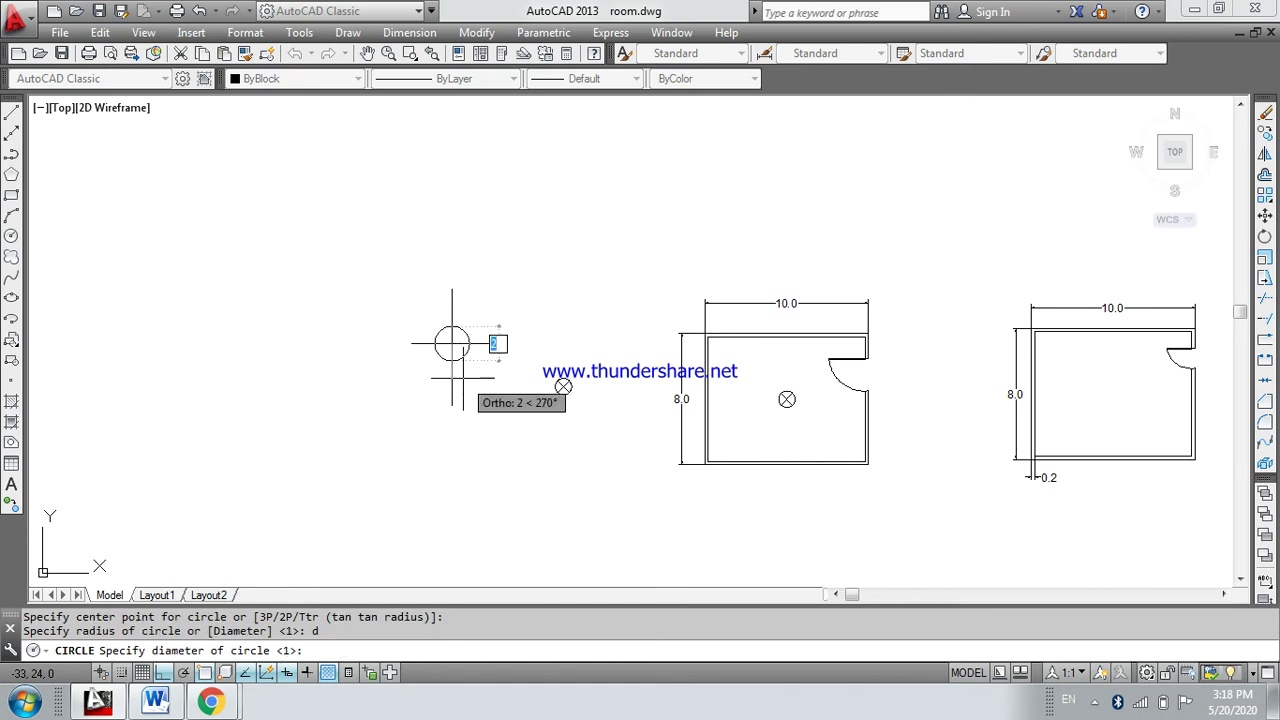
text(0.5)
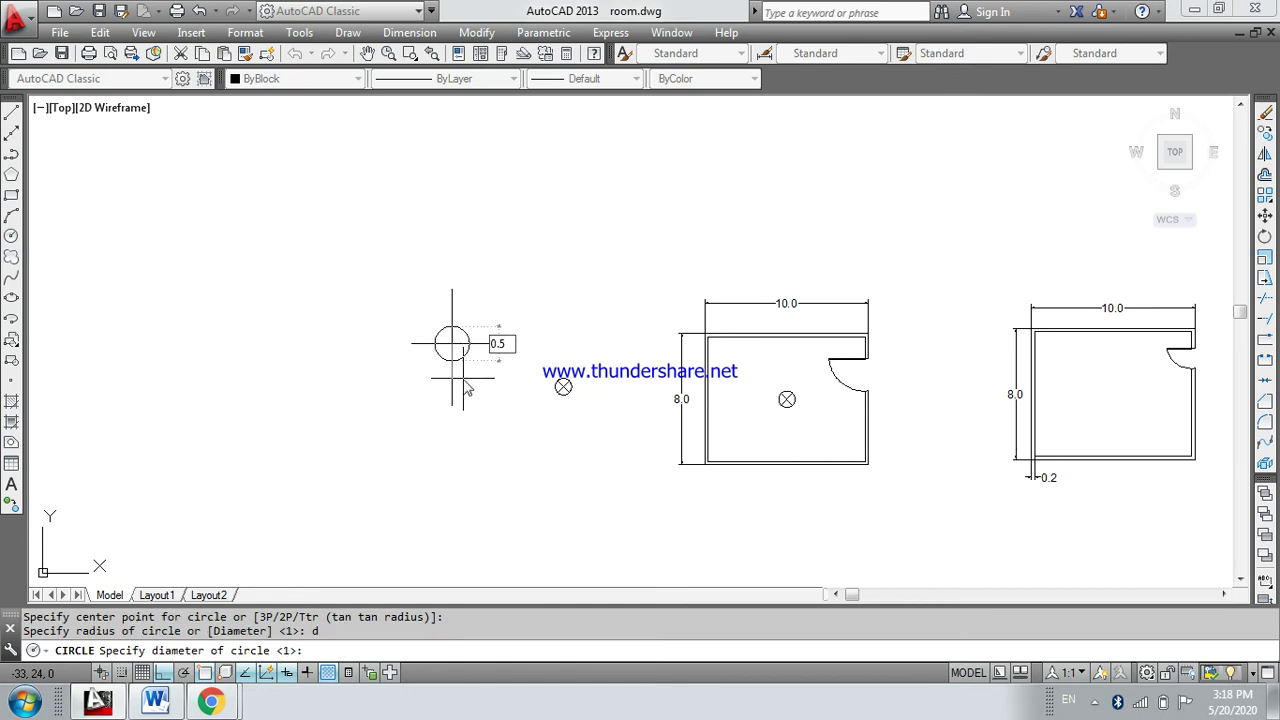
key(Return)
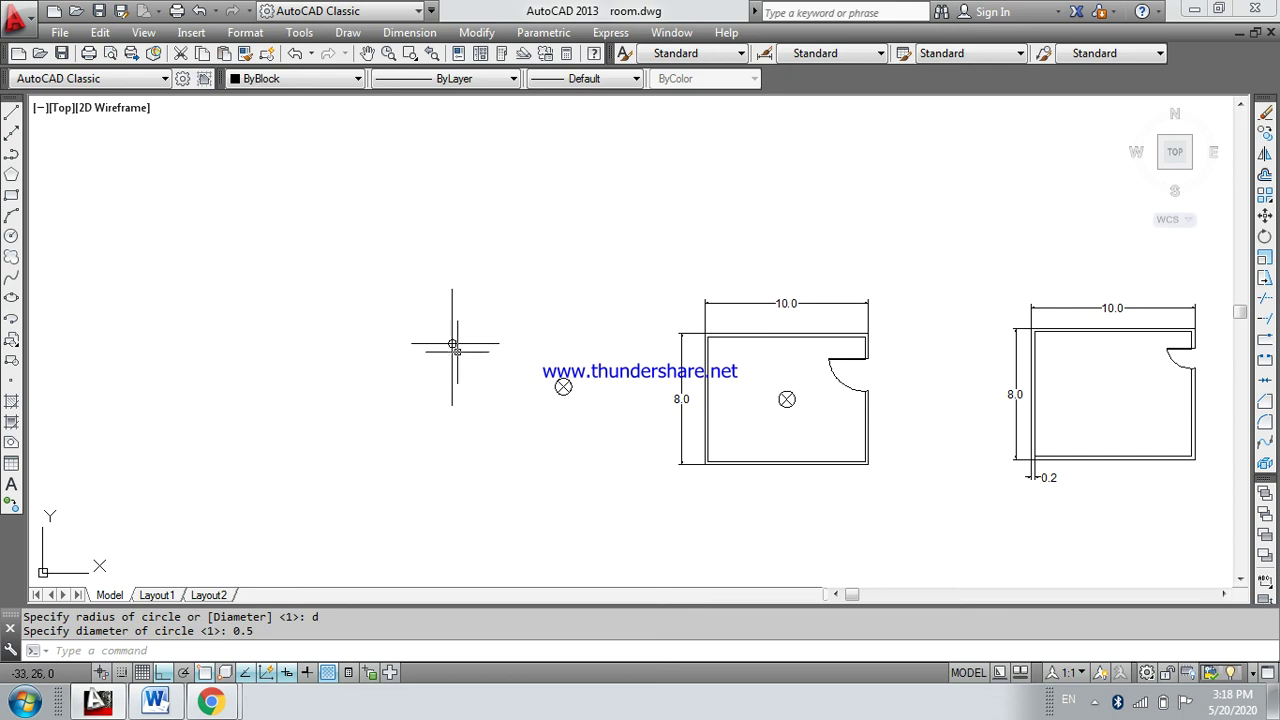
scroll(452, 345, up, 4)
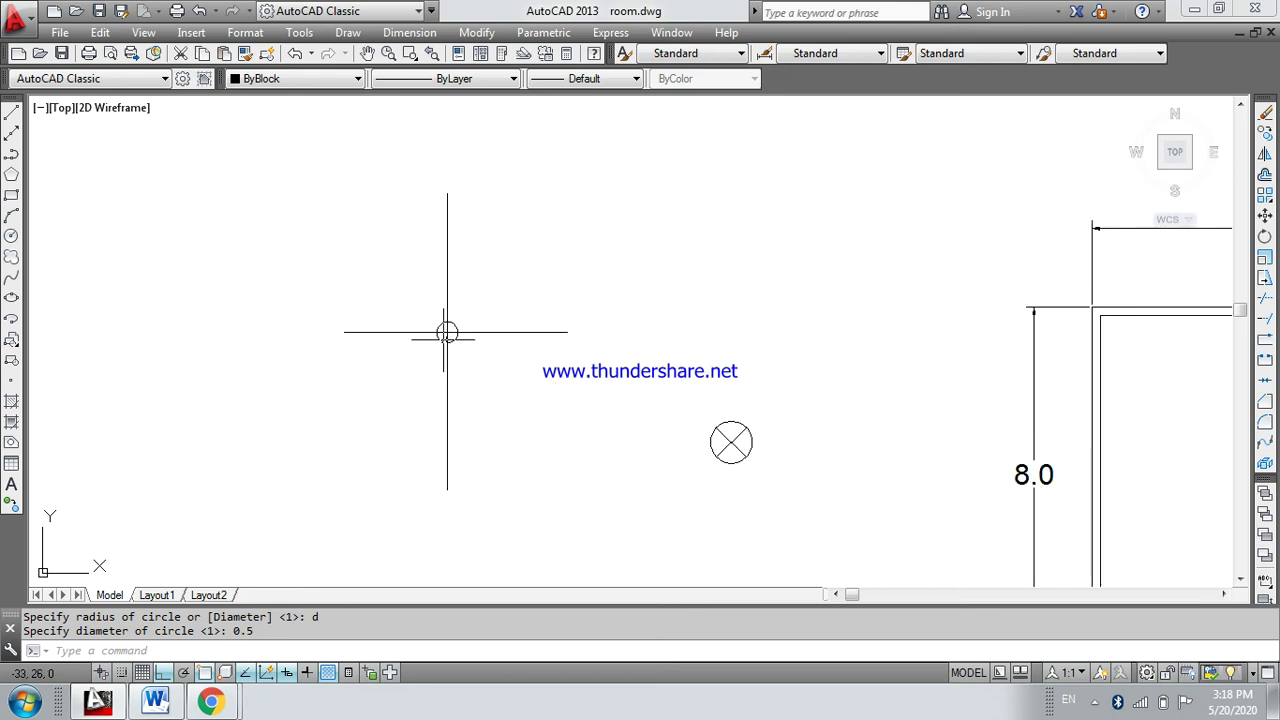
scroll(447, 332, up, 3)
scroll(535, 384, down, 2)
text(DAL)
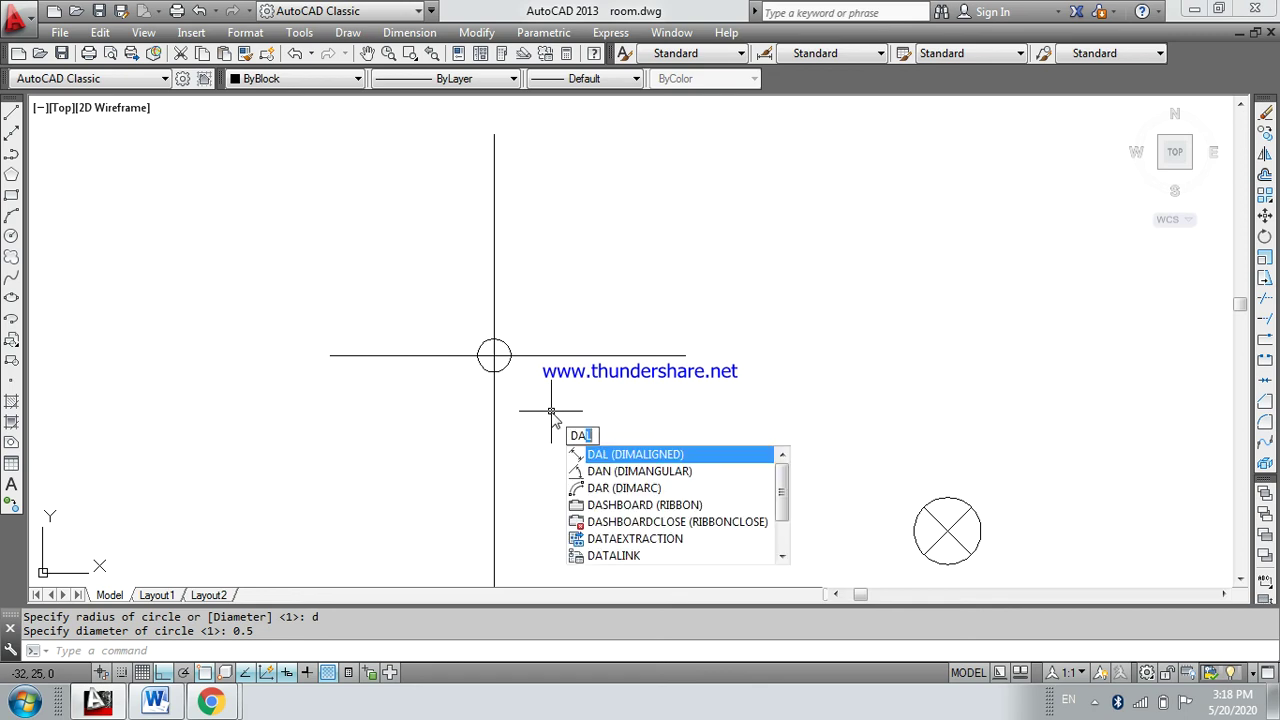
Add a 0.5 aligned dimension across the circle below it, then delete it
text(l)
key(Return)
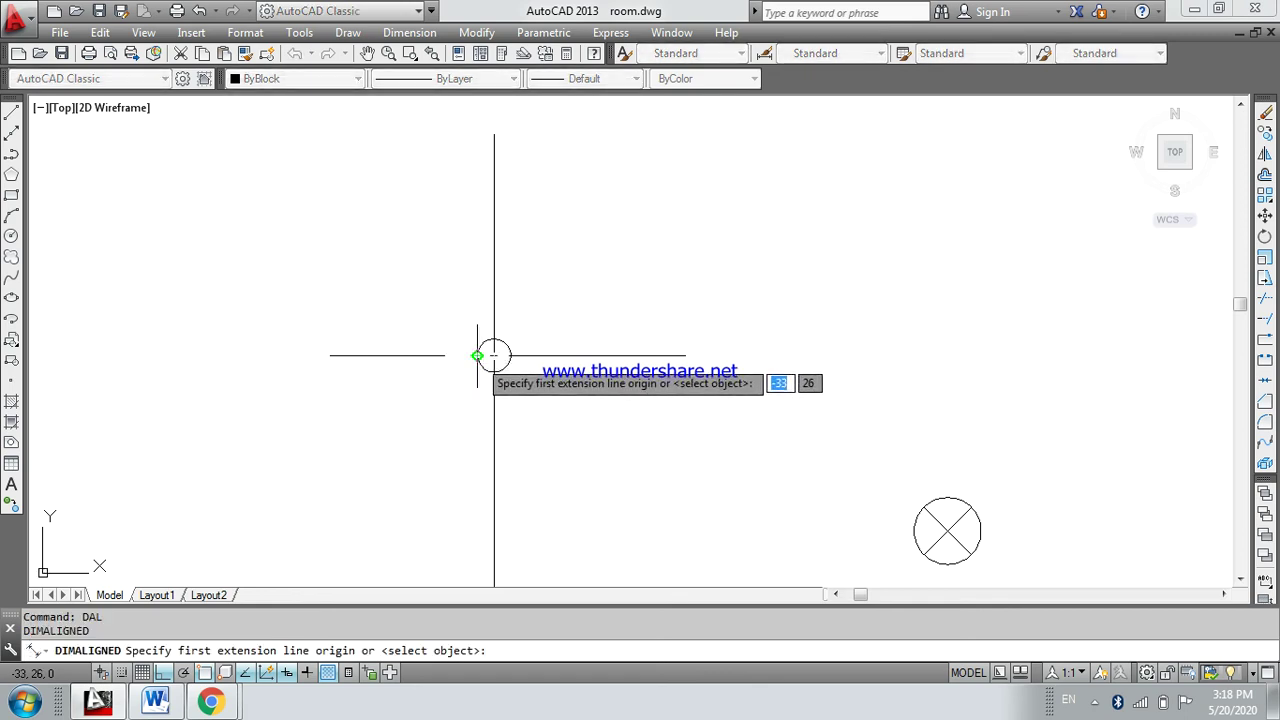
click(477, 355)
click(511, 355)
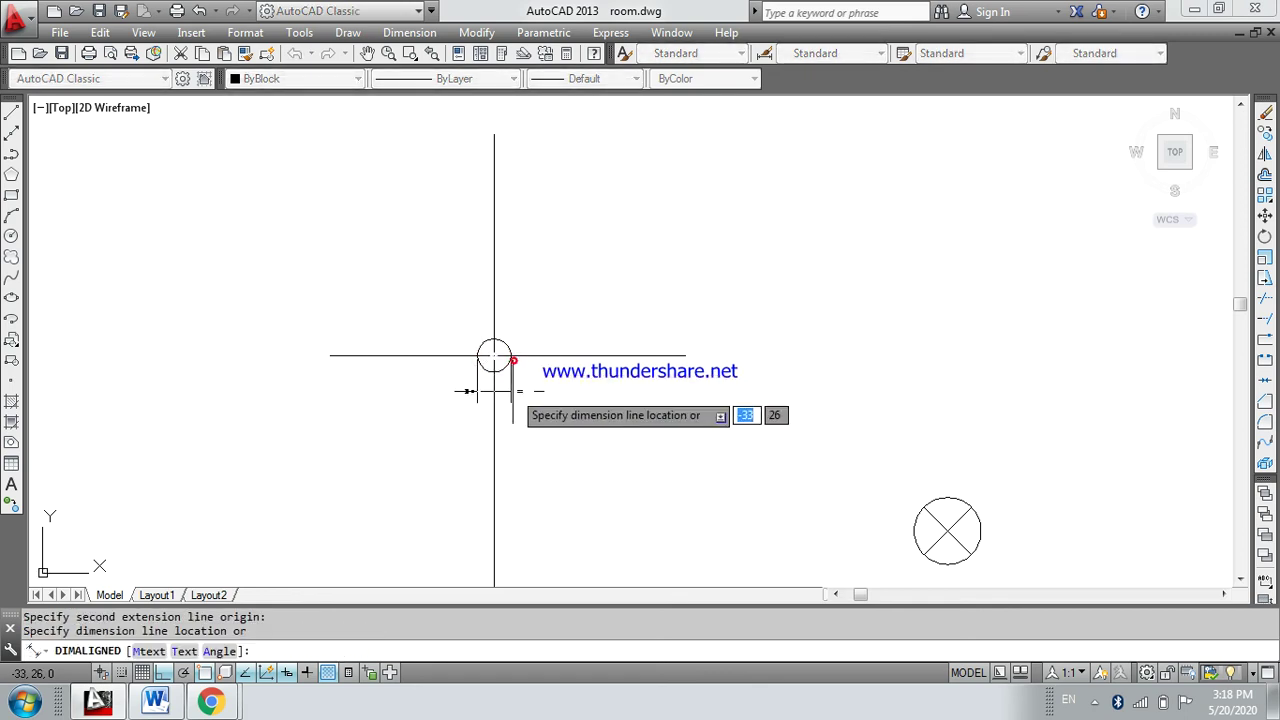
click(513, 410)
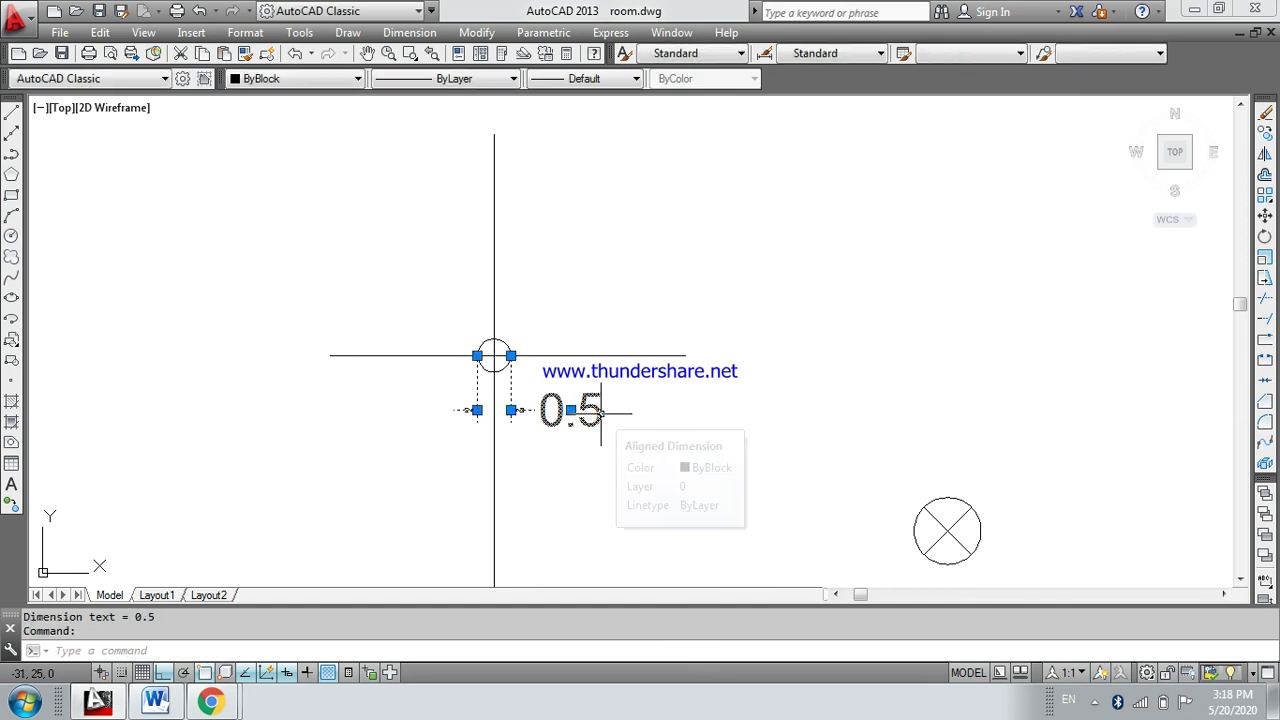
key(Delete)
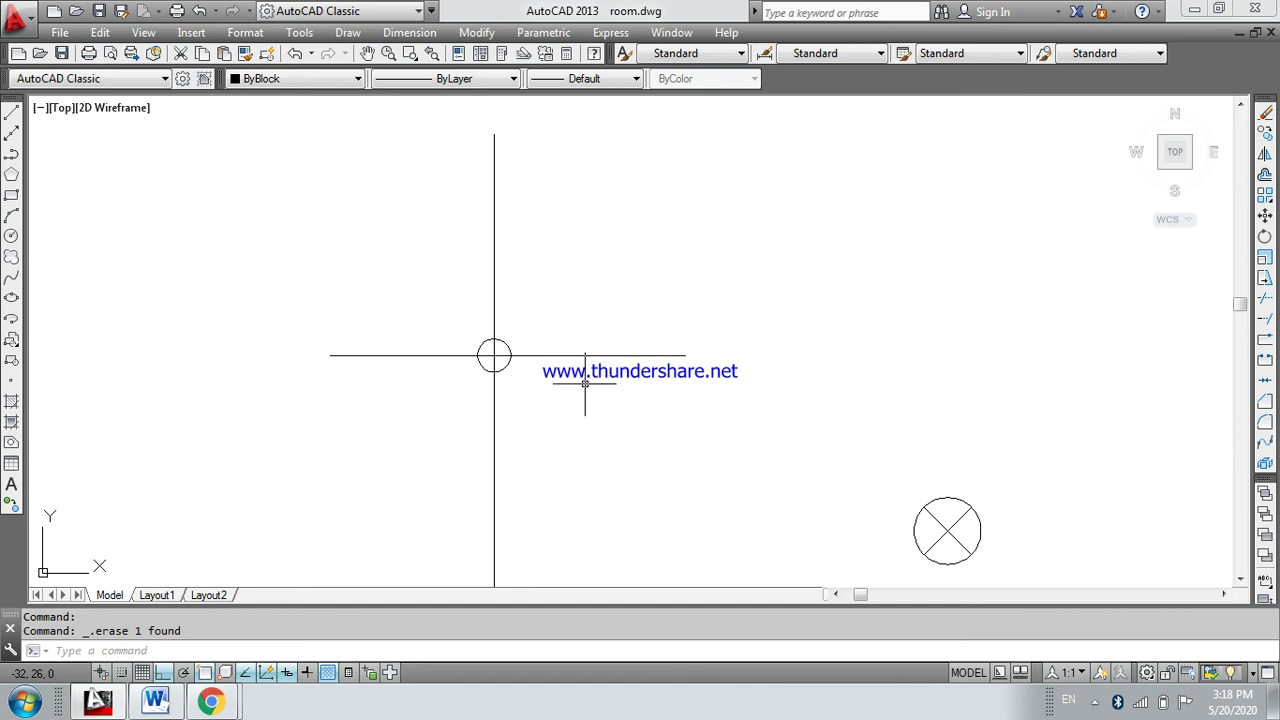
text(TR)
Trim the four line ends outside the small circle, using all objects as cutting edges
key(Return)
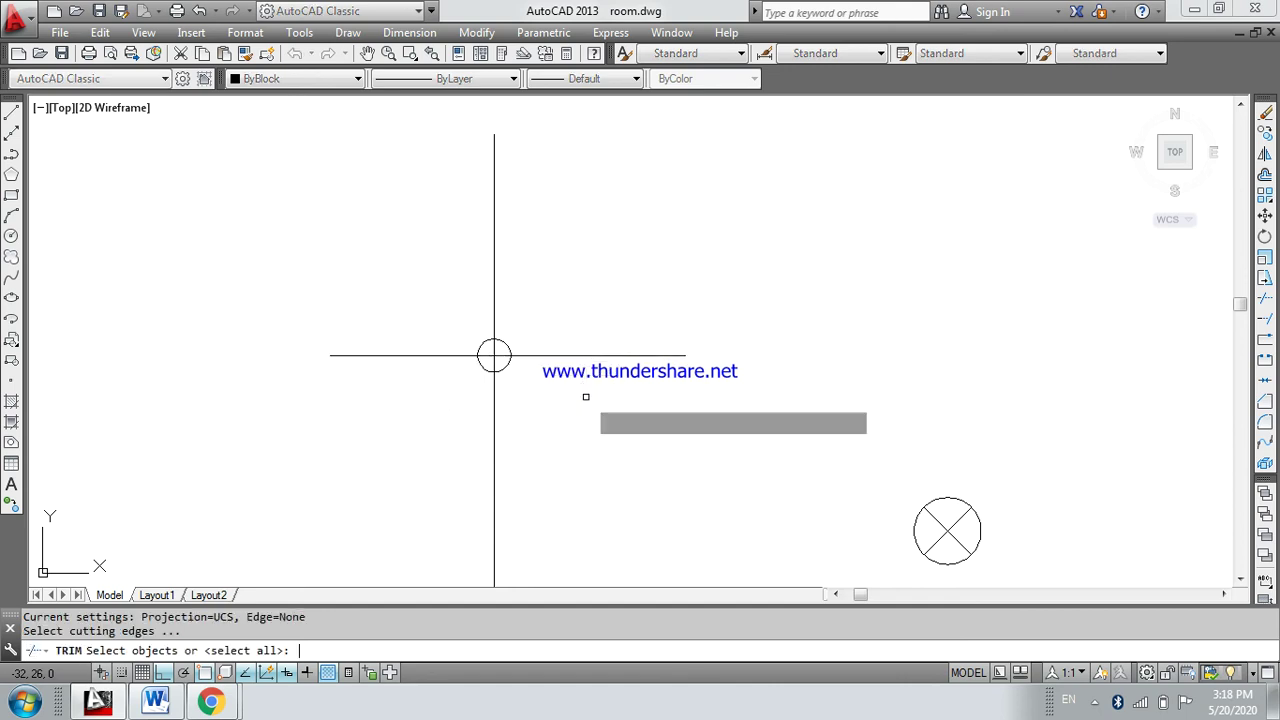
key(Return)
click(589, 356)
click(506, 229)
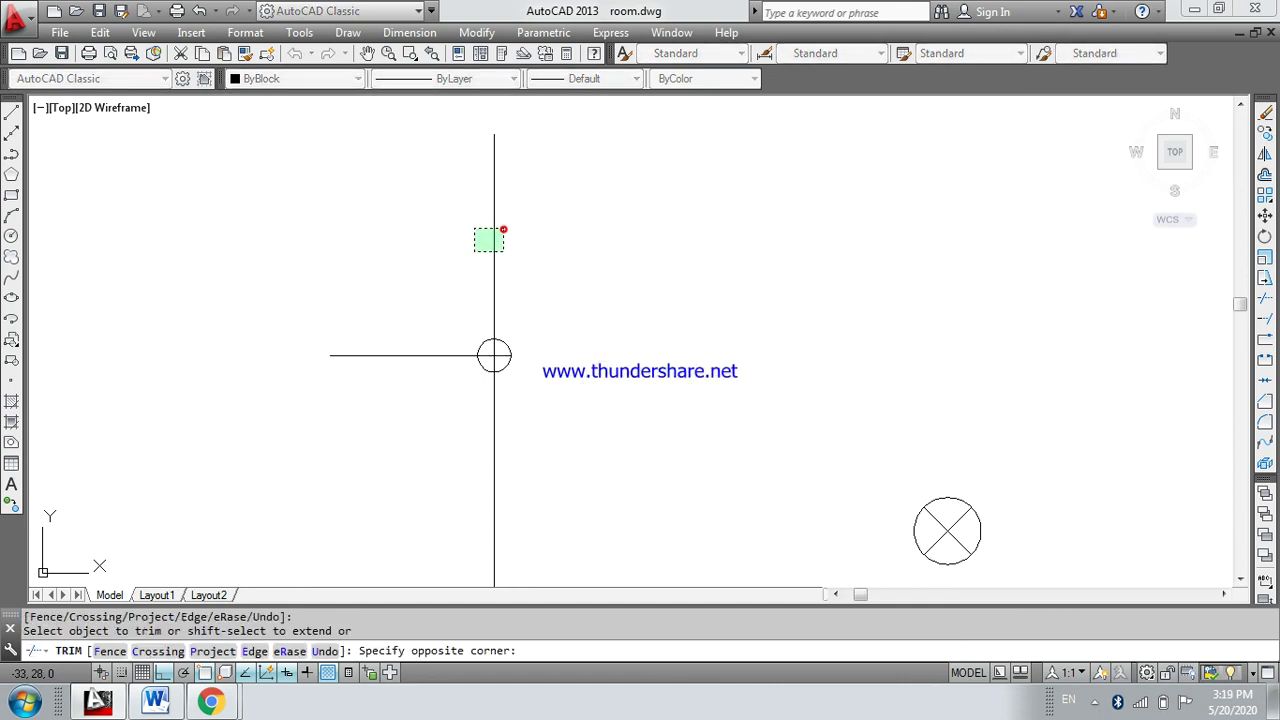
click(474, 252)
click(400, 295)
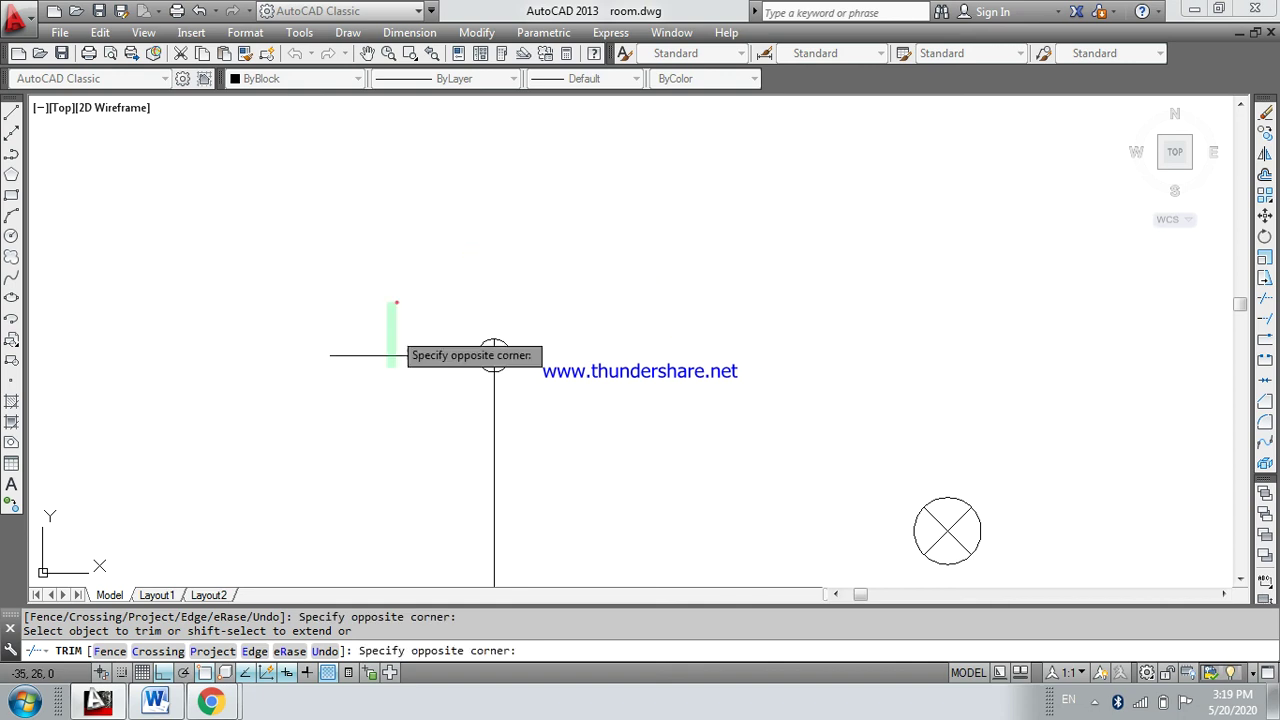
click(358, 376)
click(454, 443)
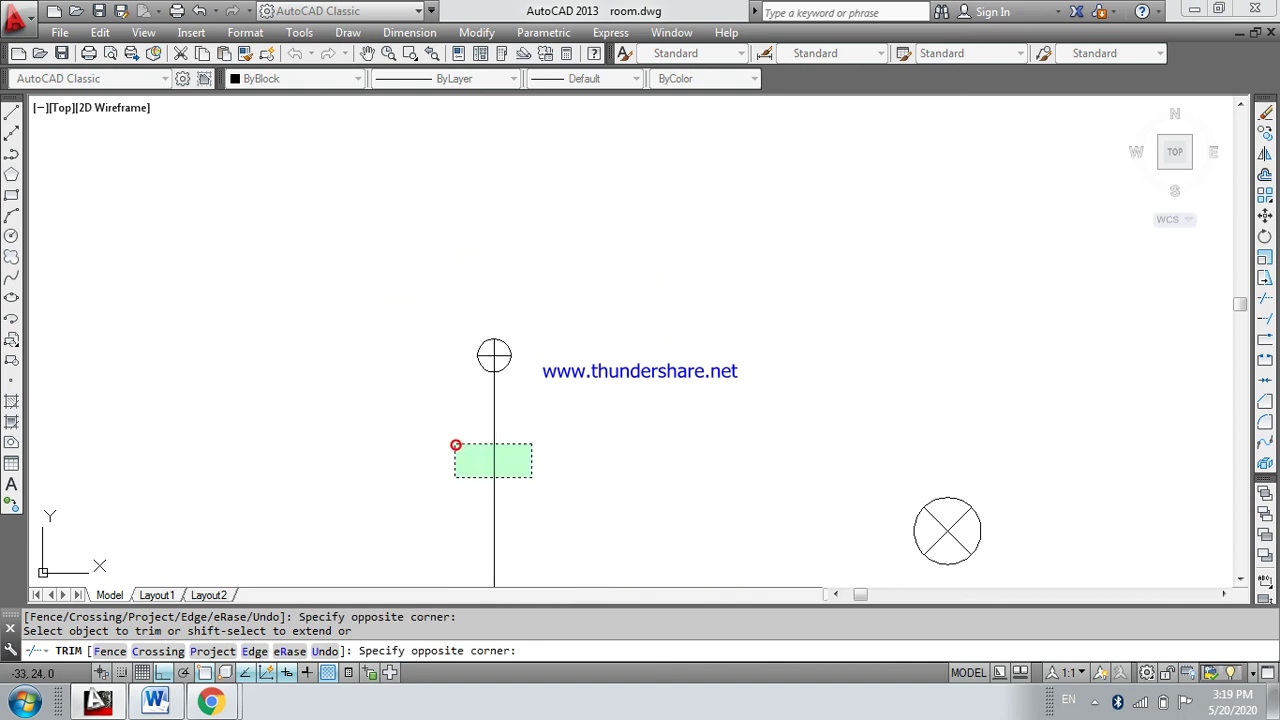
click(531, 476)
key(Escape)
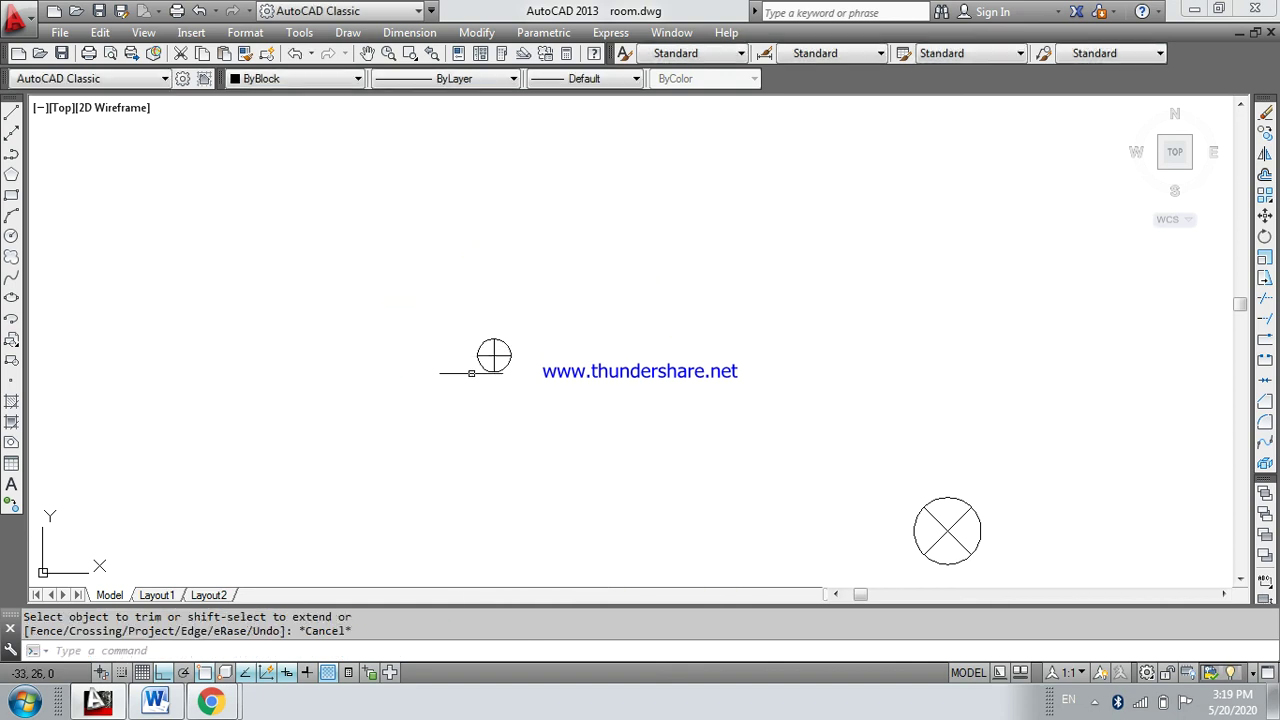
Rotate the small circle and its cross 45° about the circle's centre to form an X
click(526, 322)
click(463, 391)
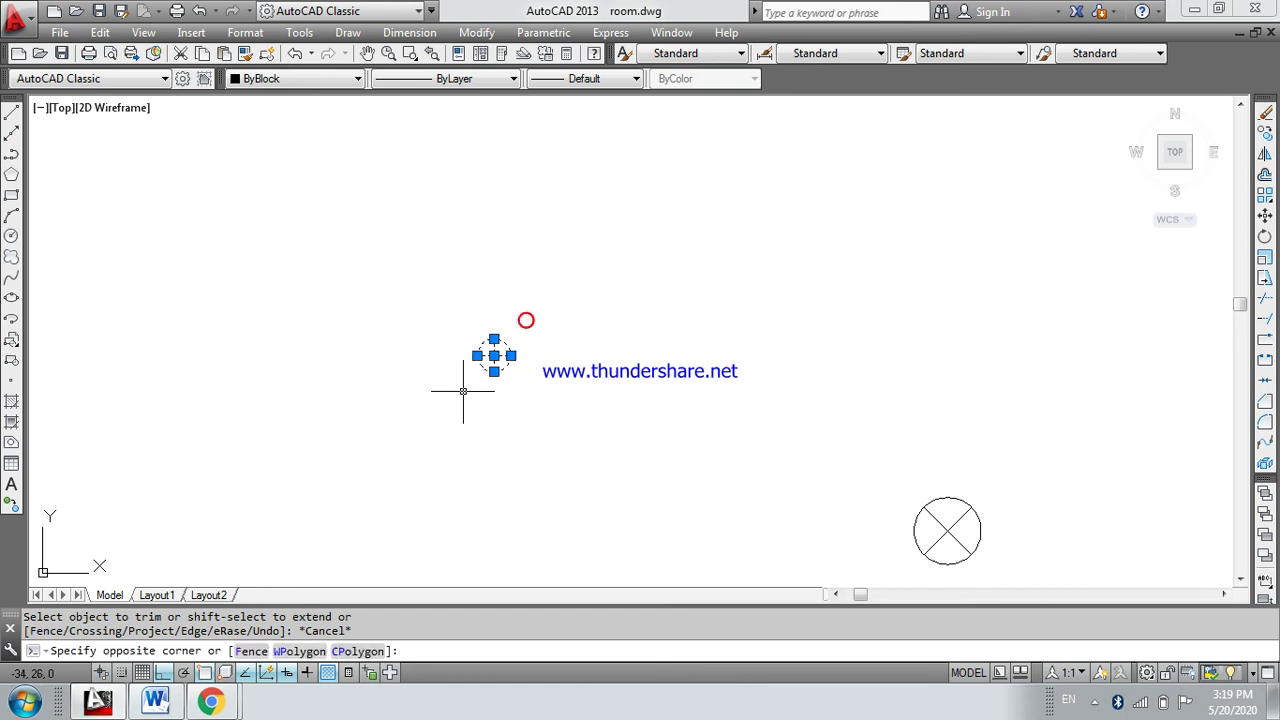
text(o)
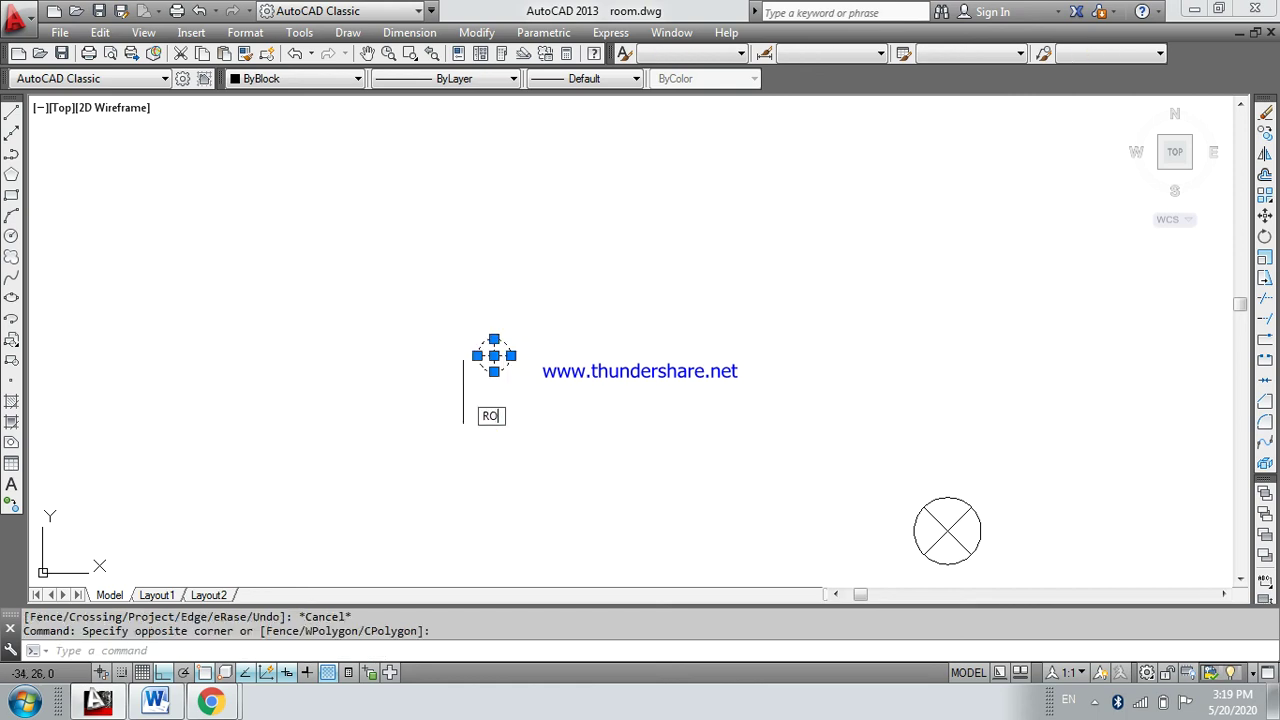
key(Return)
click(494, 355)
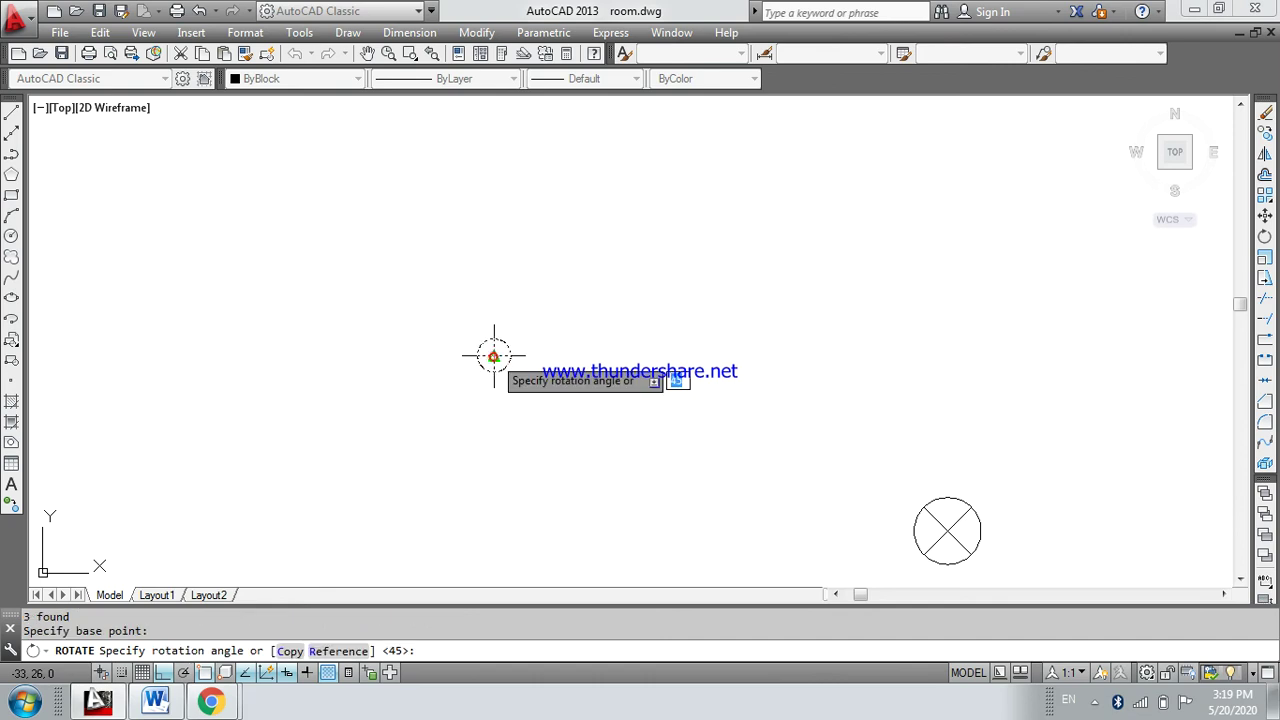
key(Return)
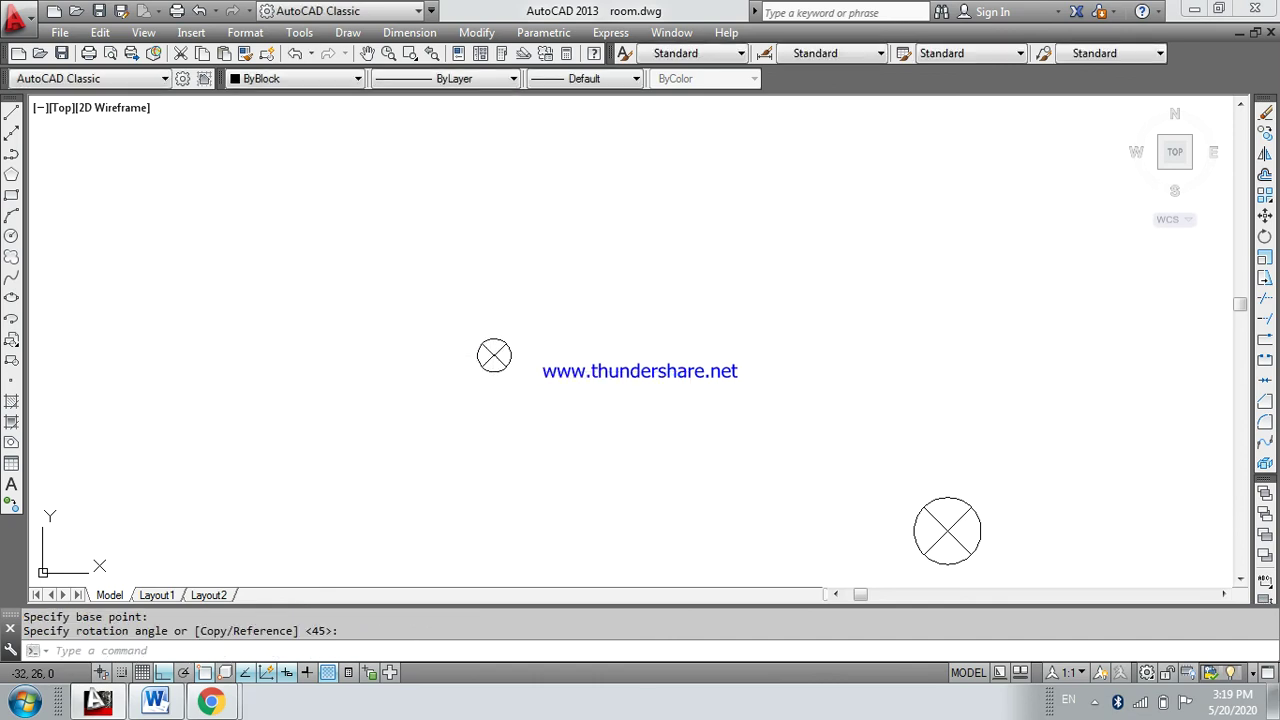
Trim away the lower-left half of one diagonal inside the circle
scroll(510, 347, up, 1)
middle_drag(511, 346, 651, 337)
scroll(660, 360, down, 1)
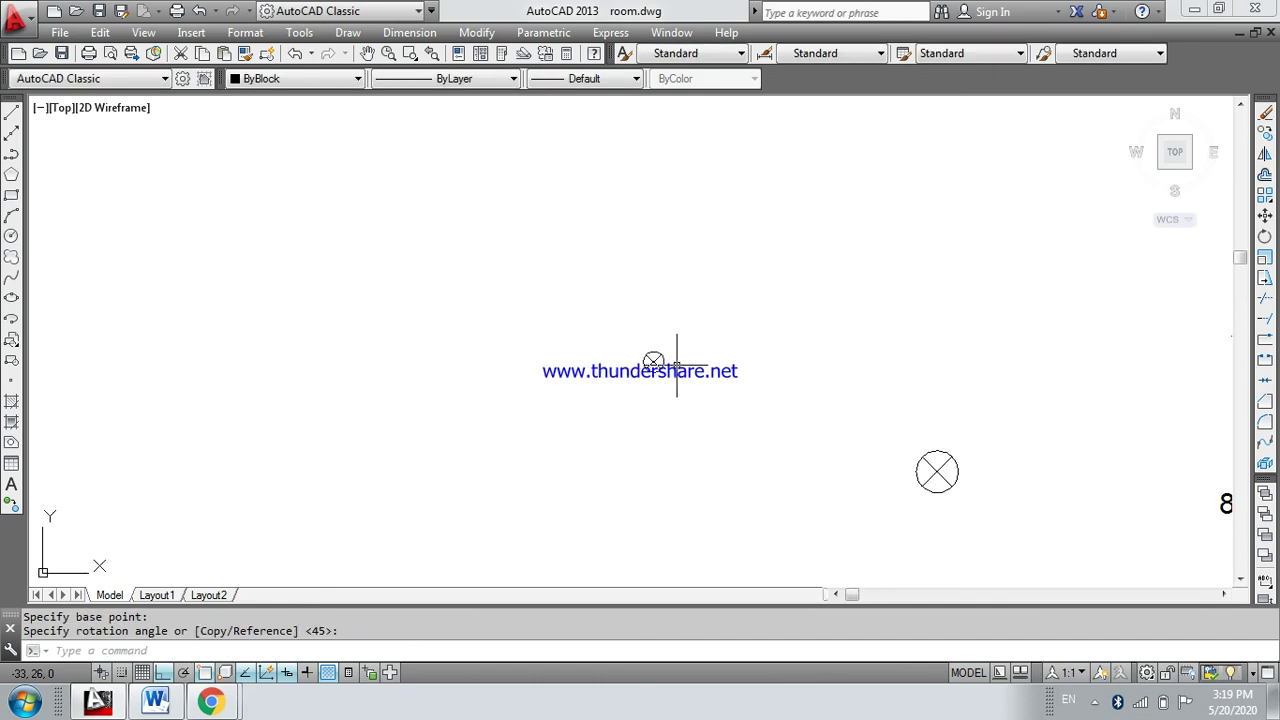
scroll(662, 364, down, 2)
scroll(780, 372, down, 2)
middle_drag(897, 392, 842, 427)
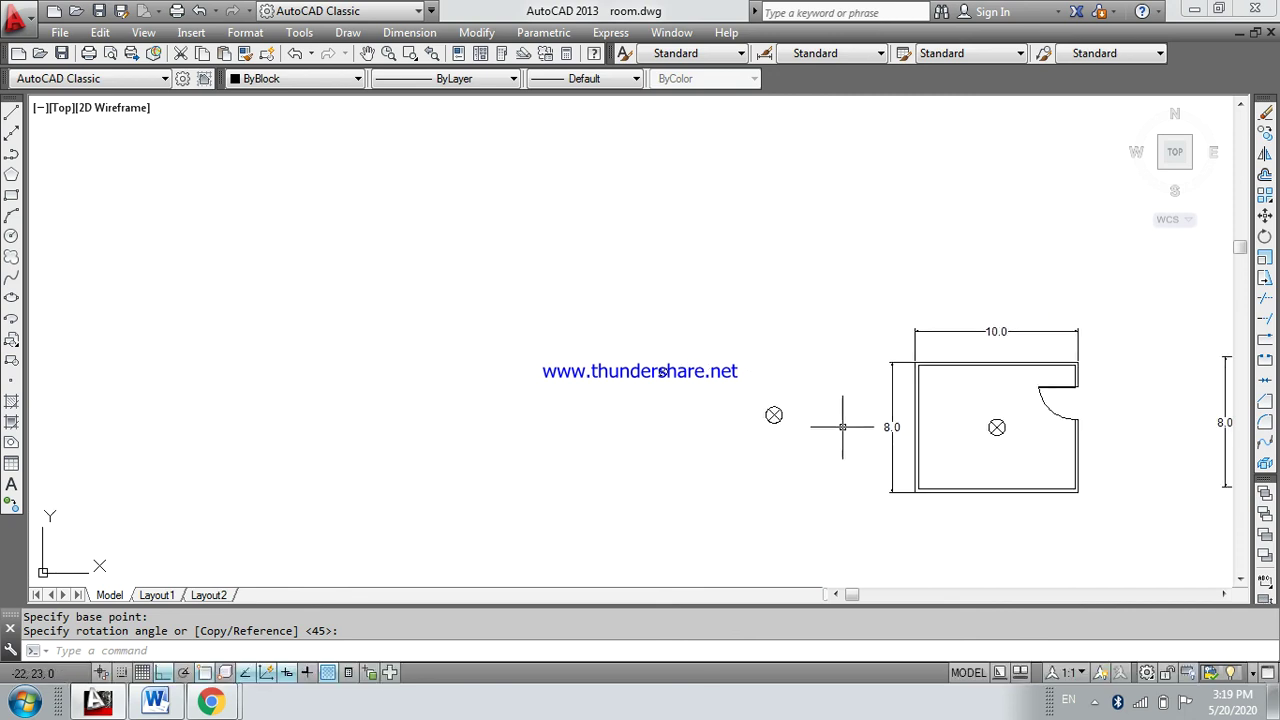
mouse_move(927, 420)
middle_down()
mouse_move(526, 351)
mouse_move(396, 366)
mouse_move(724, 376)
middle_up()
scroll(306, 335, up, 3)
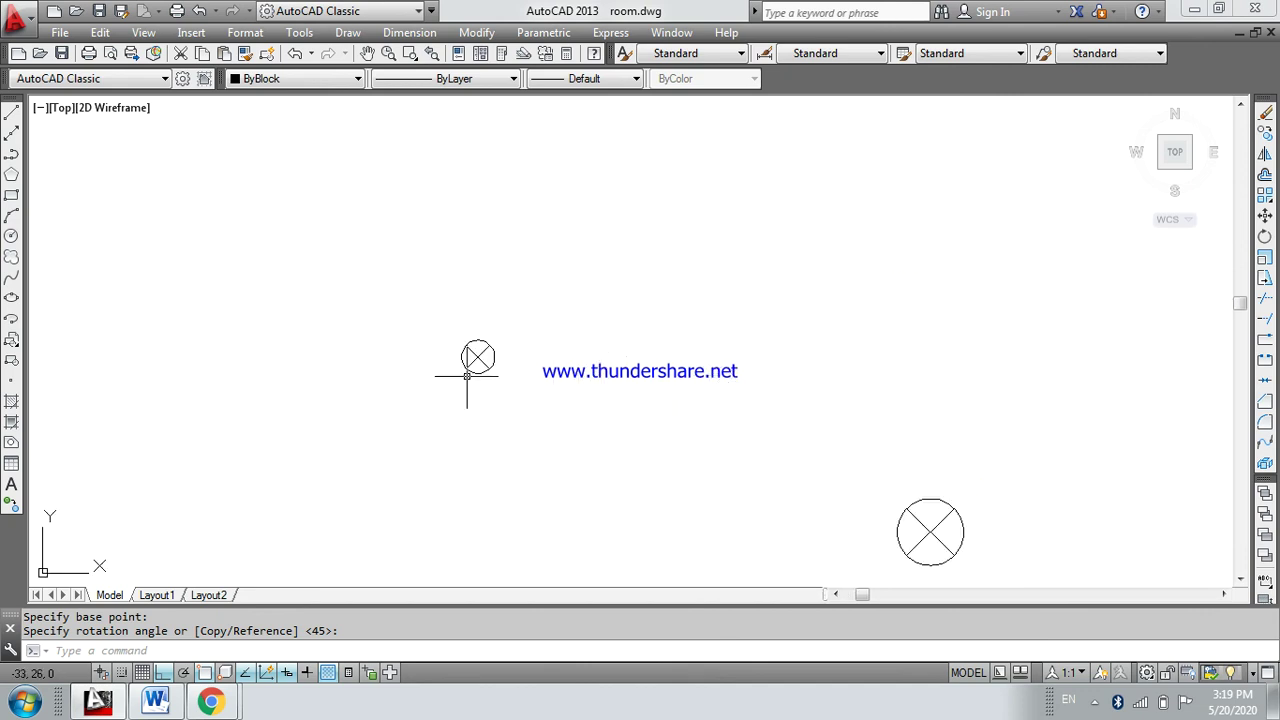
scroll(490, 388, up, 4)
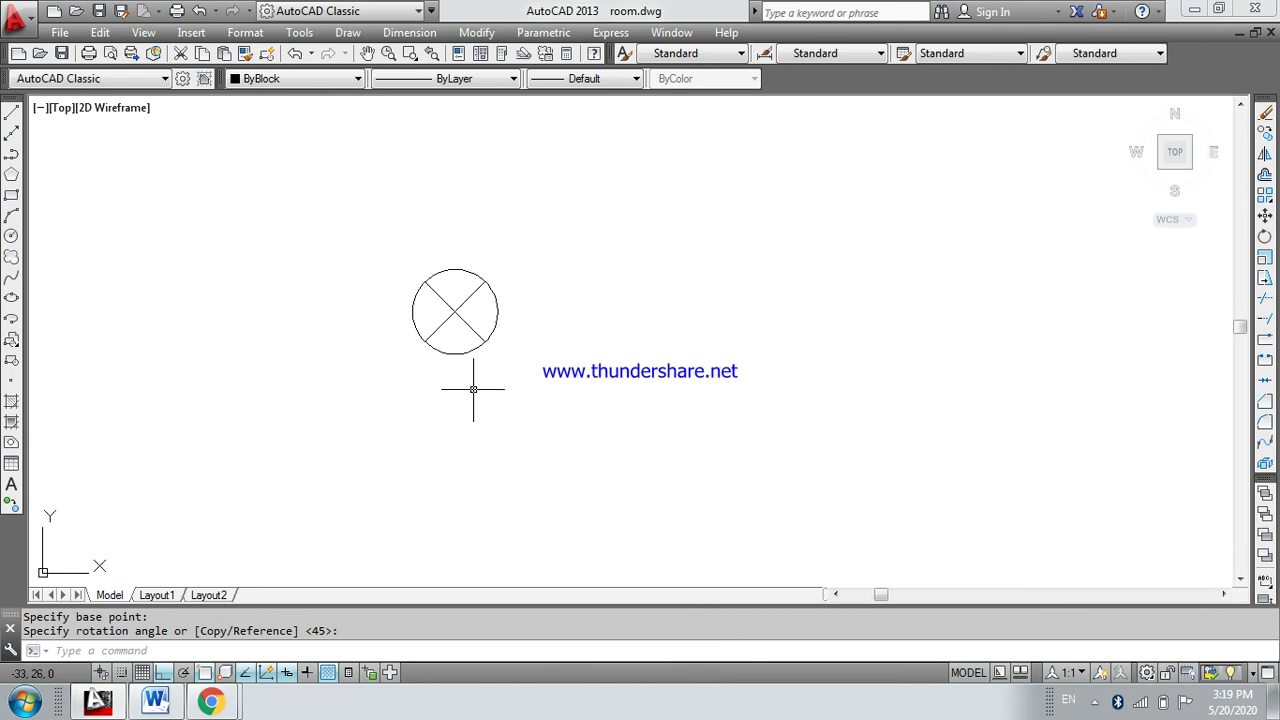
text(TR)
key(Return)
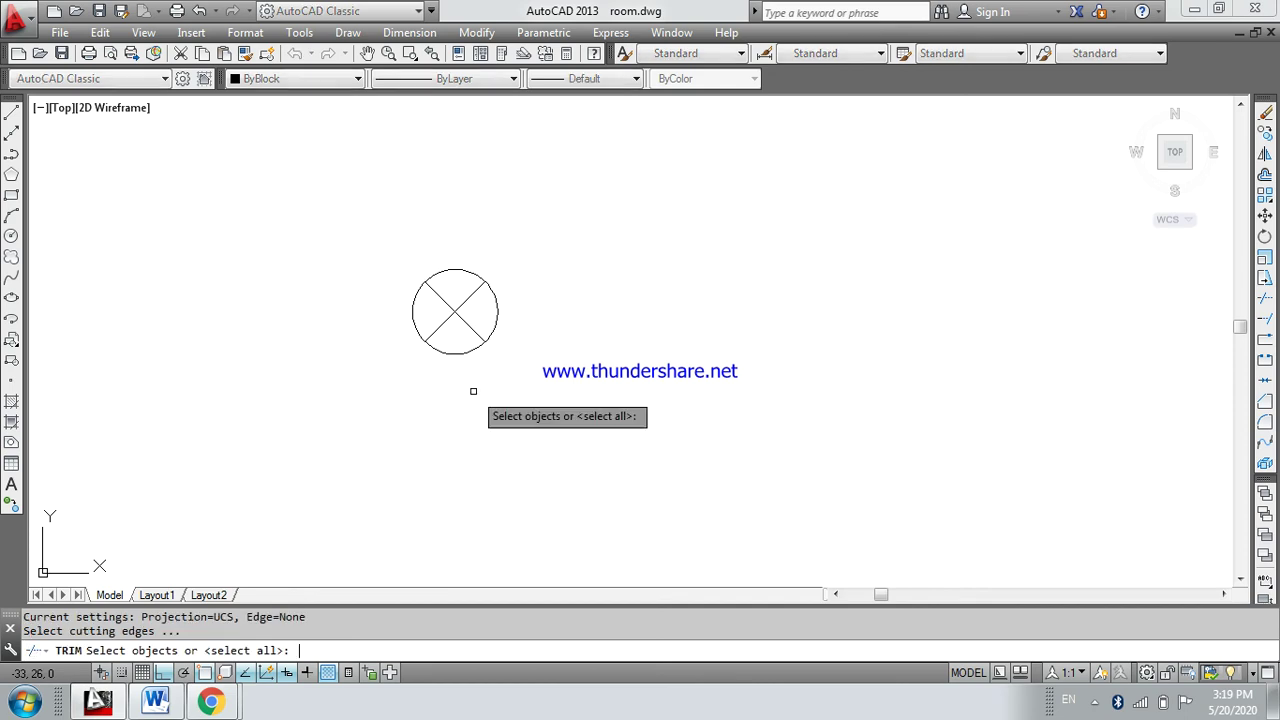
key(Return)
click(439, 330)
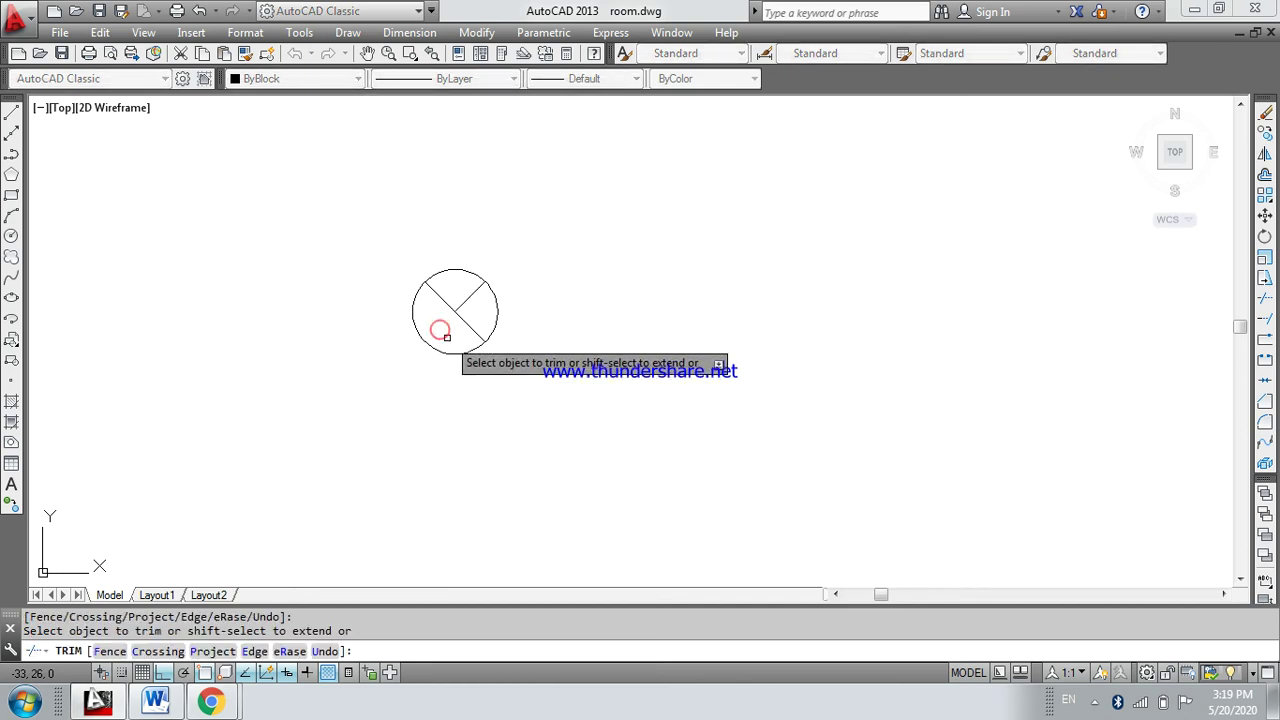
key(Escape)
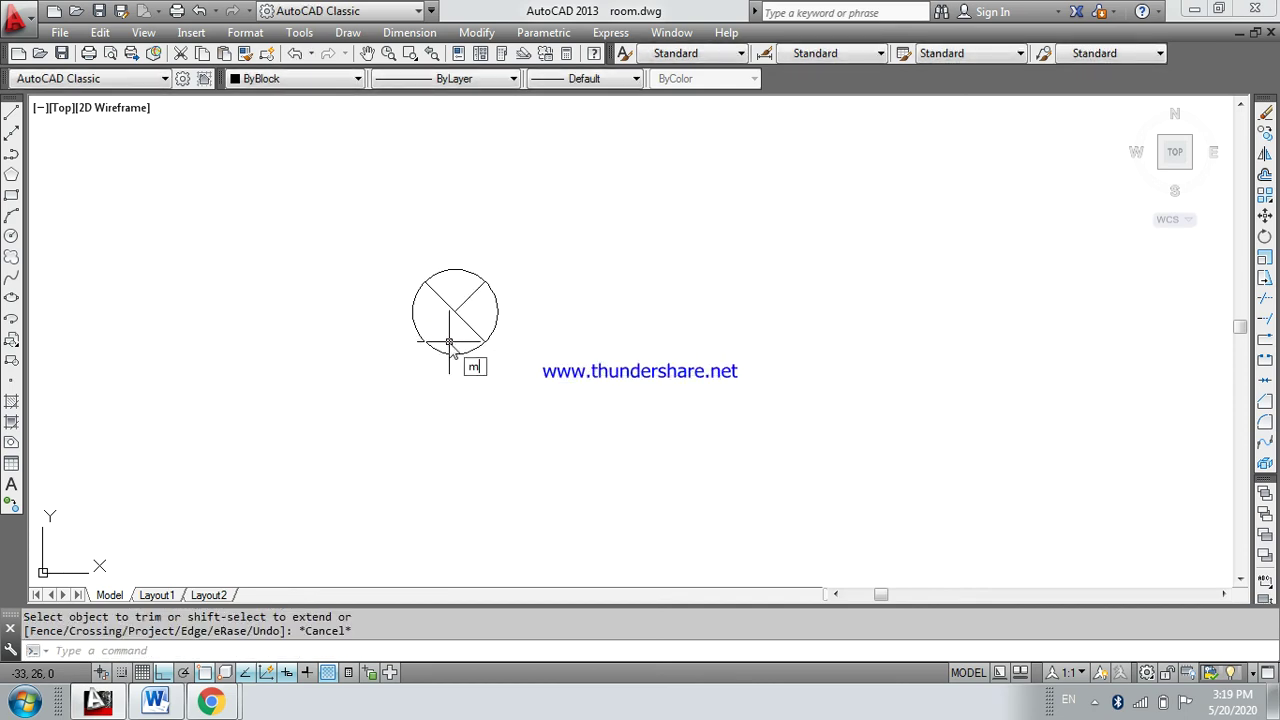
Move the full diagonal by its endpoint so it runs out of the circle to the upper left
key(Return)
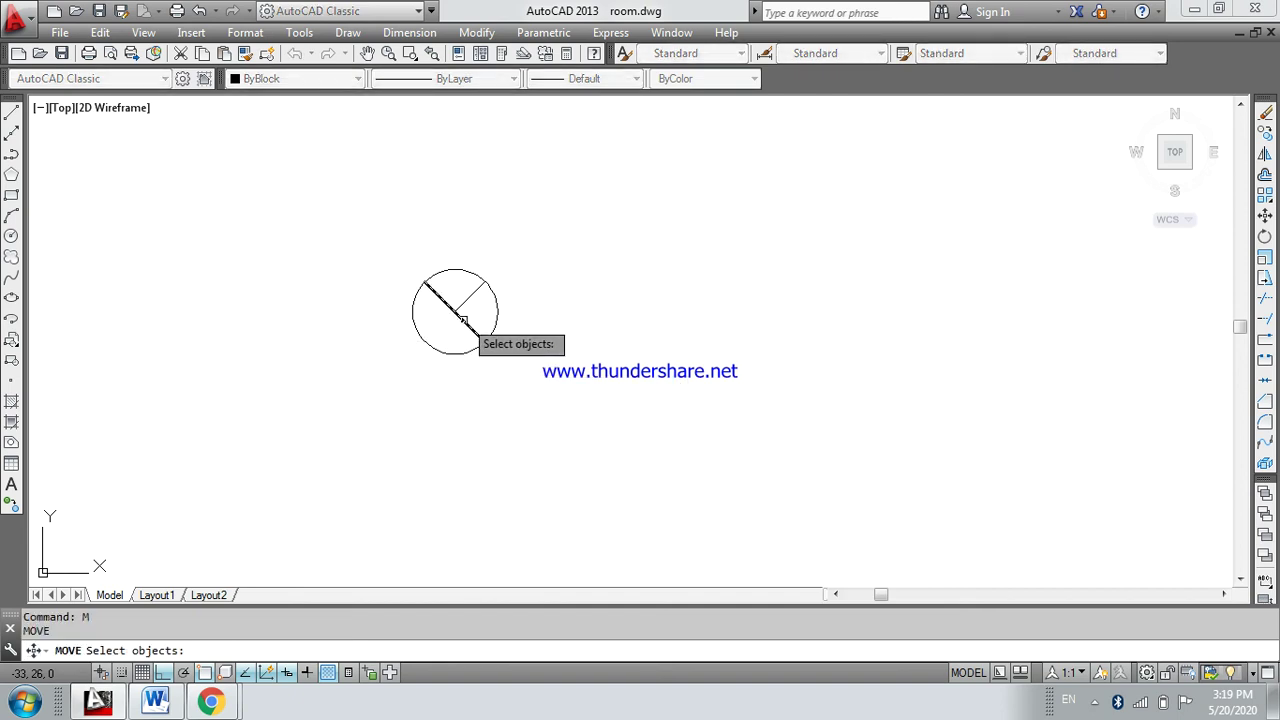
click(463, 320)
key(Return)
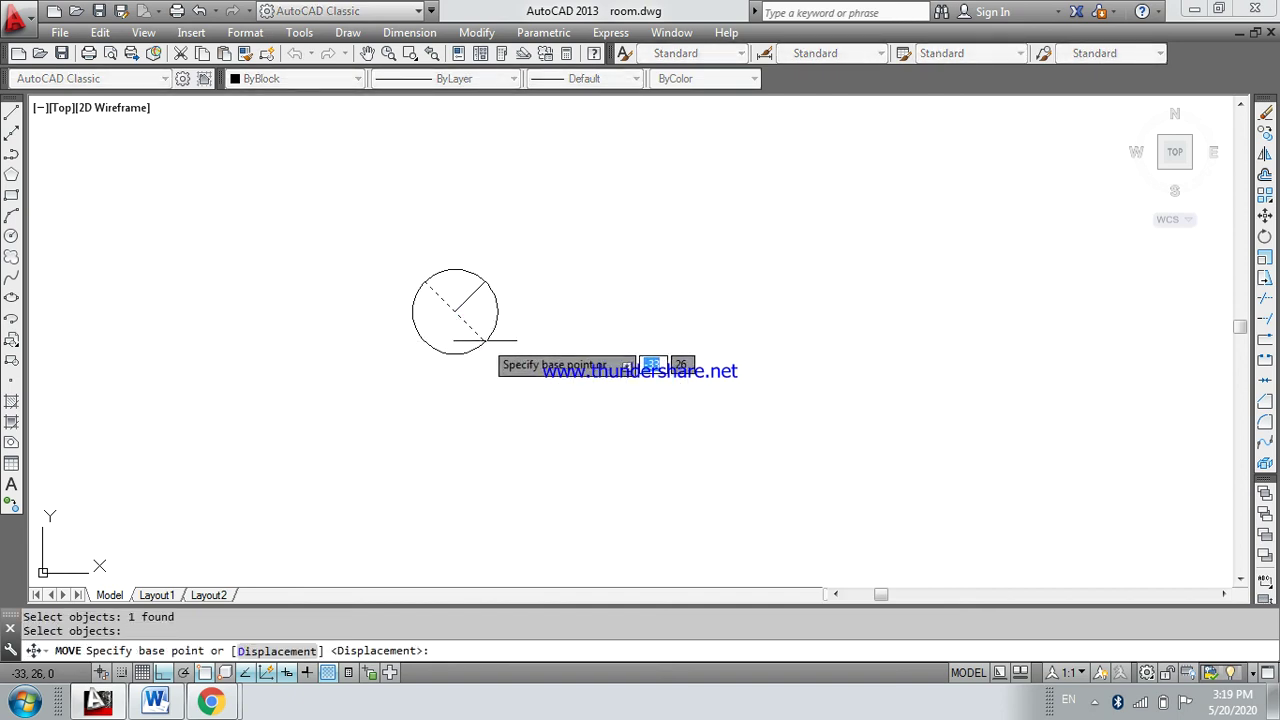
click(484, 340)
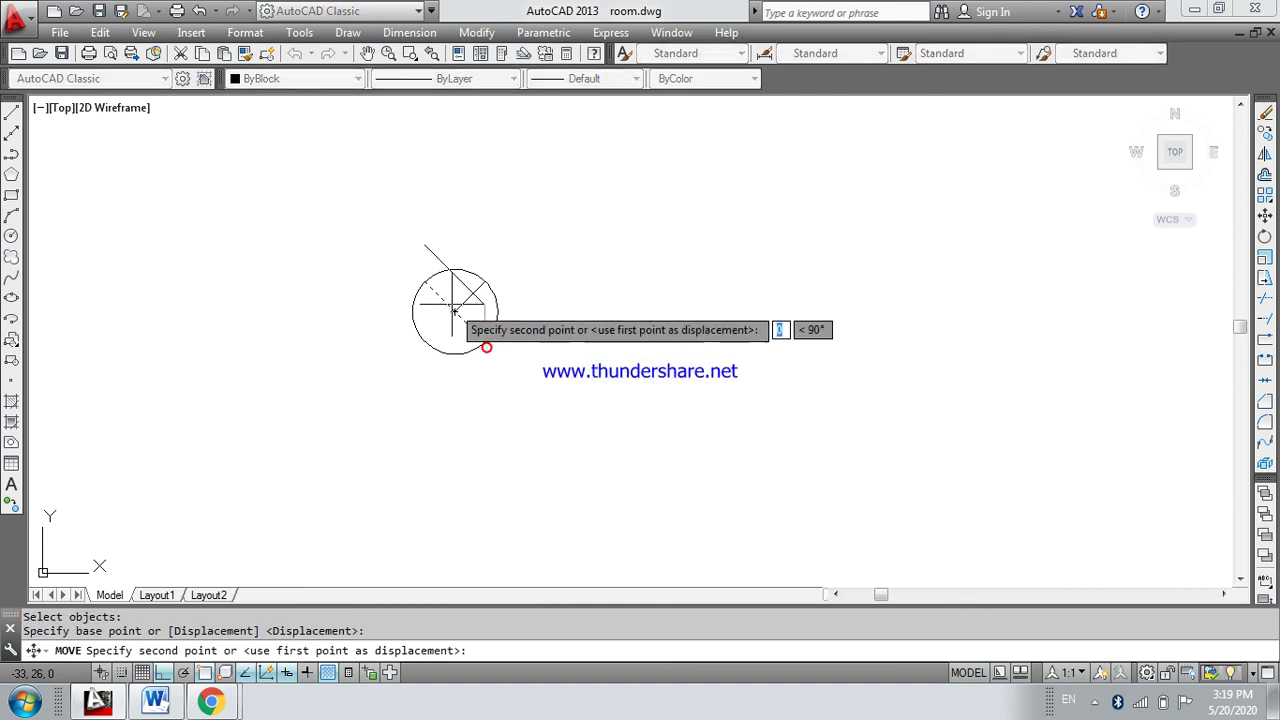
click(428, 286)
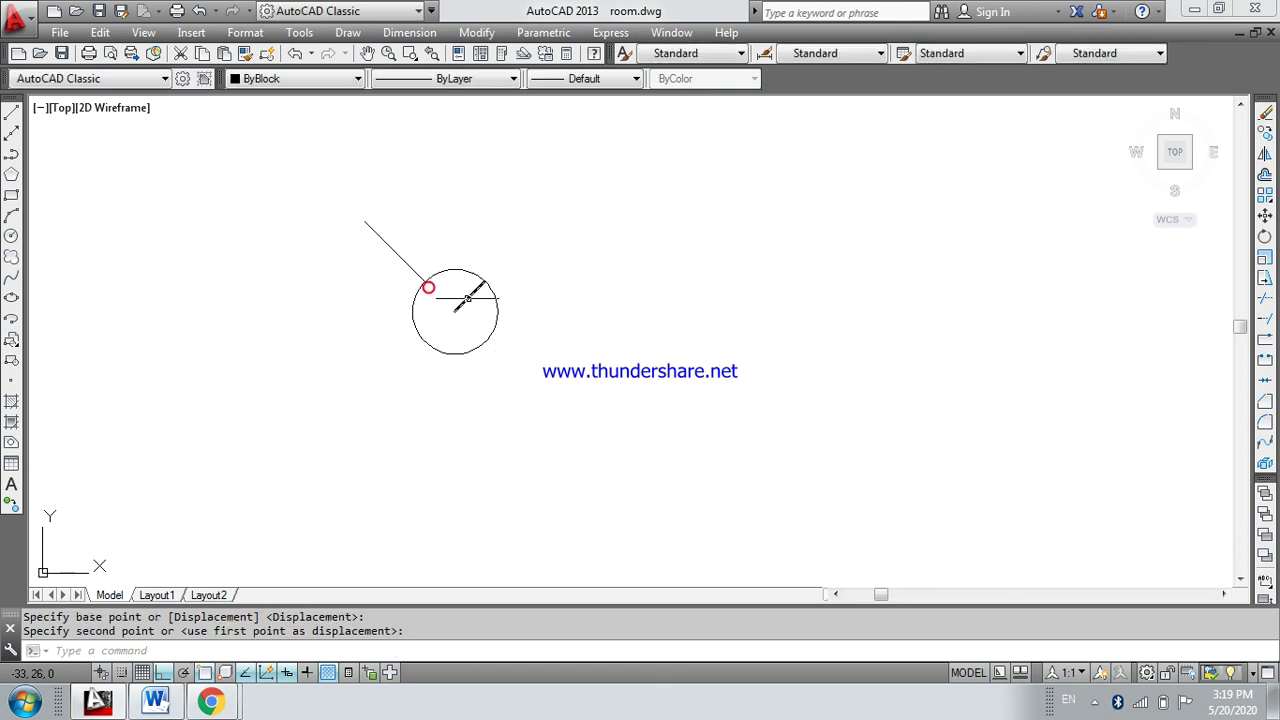
Move the short line to the lead's outer end as a tick, then zoom out to all room plans
click(468, 298)
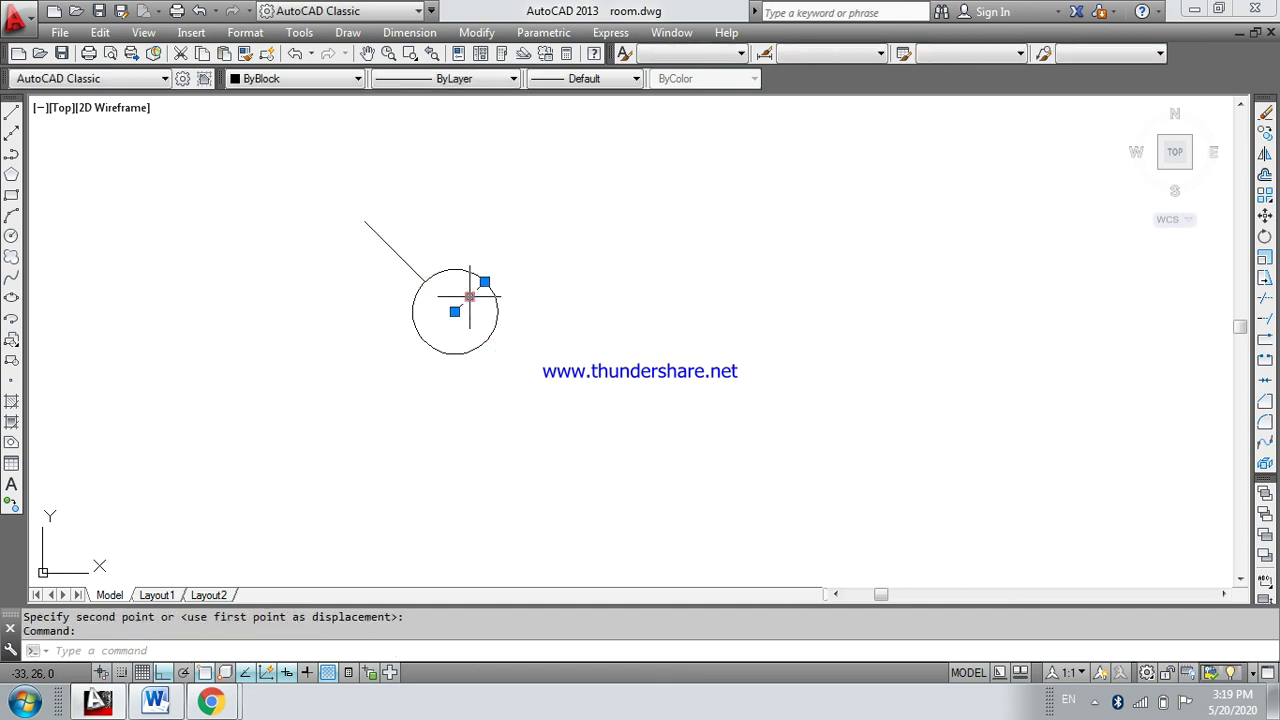
text(M)
key(Return)
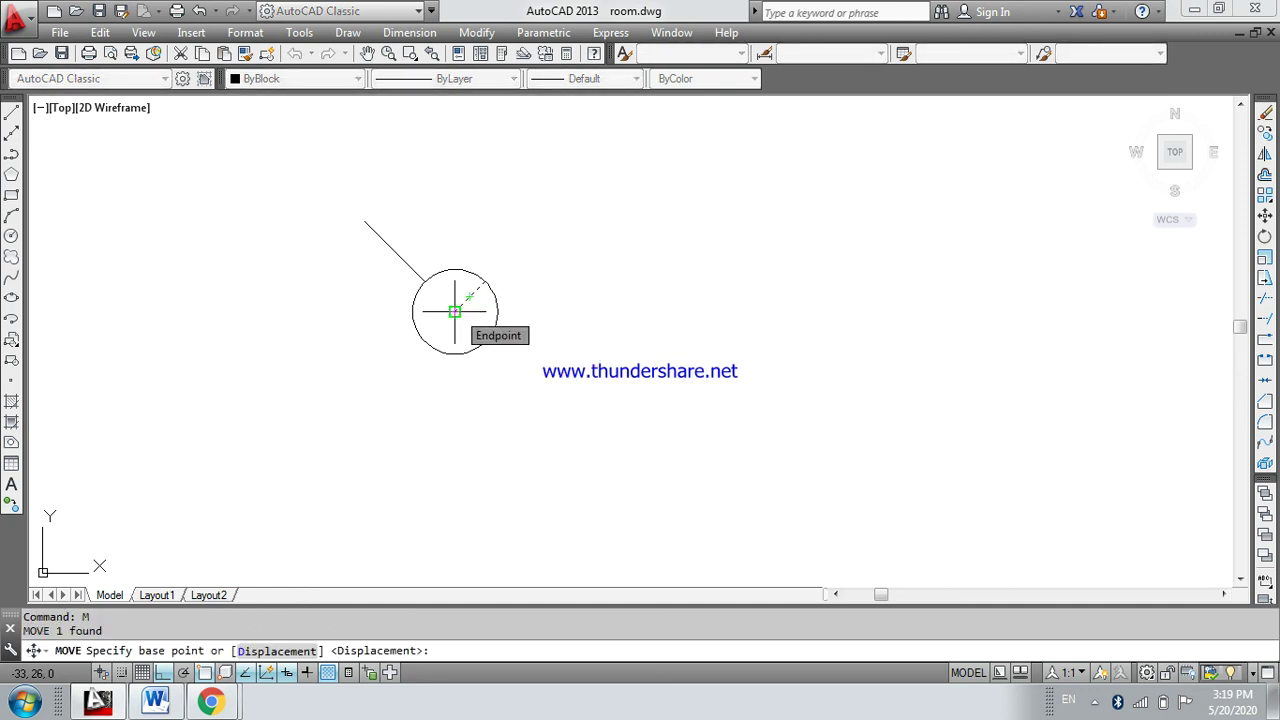
click(455, 311)
click(365, 221)
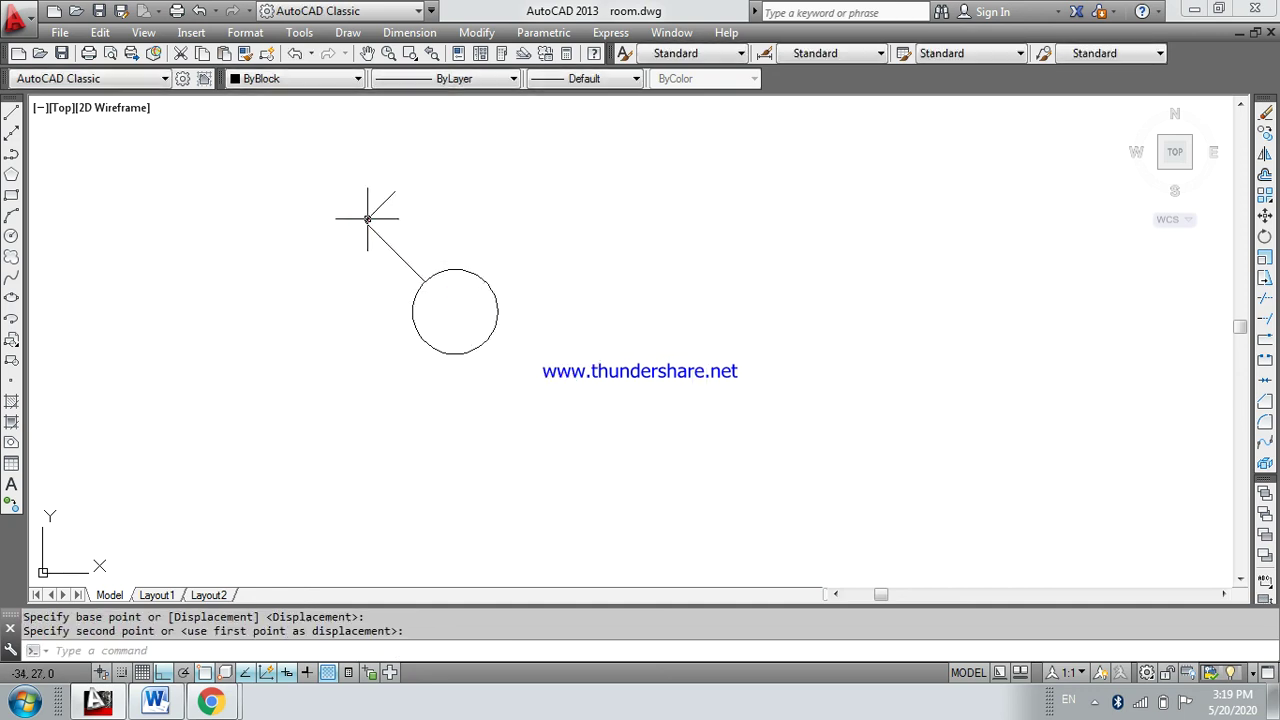
scroll(605, 316, down, 3)
scroll(613, 350, down, 3)
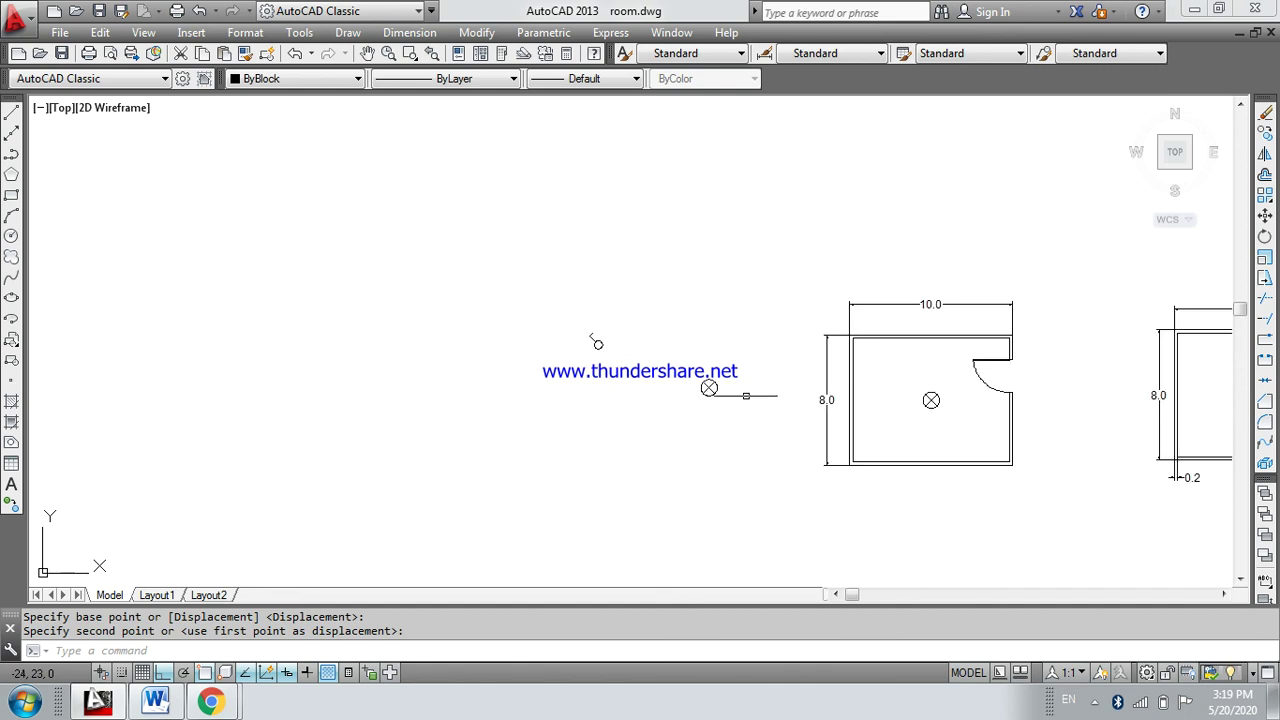
scroll(597, 343, down, 2)
mouse_move(586, 340)
middle_down()
mouse_move(323, 349)
mouse_move(251, 337)
middle_up()
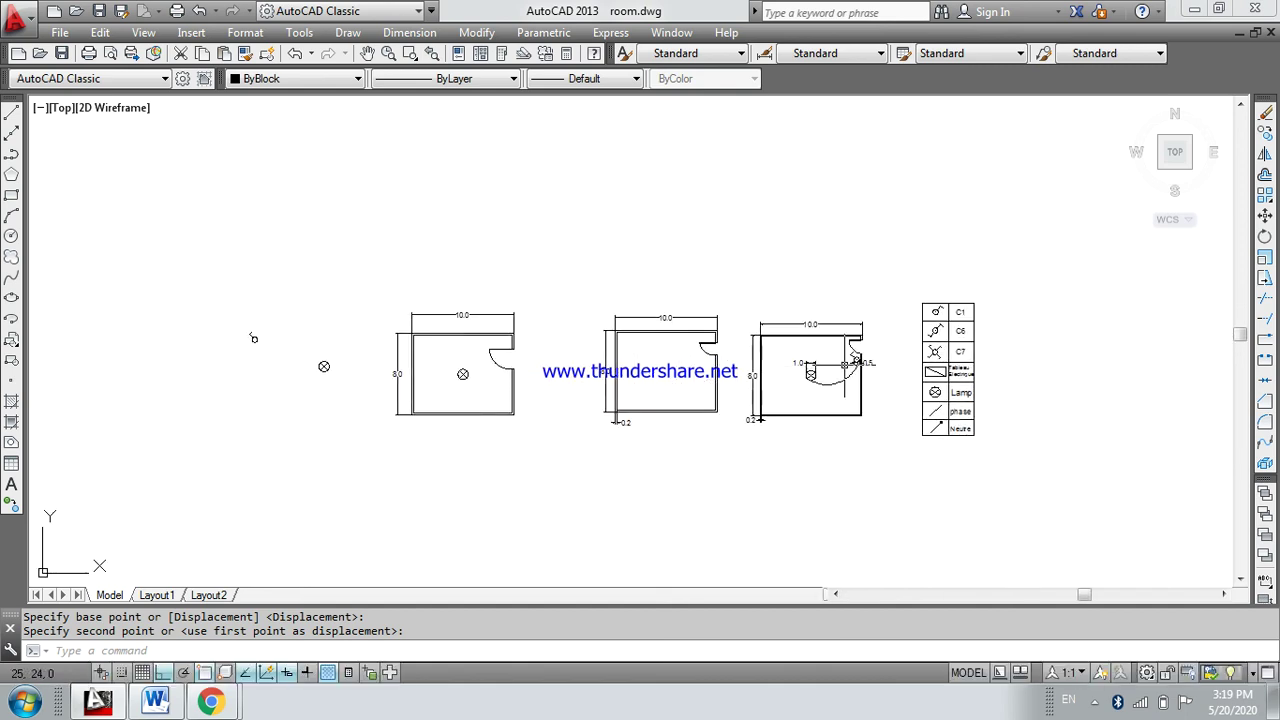
scroll(251, 337, up, 5)
scroll(862, 368, up, 3)
scroll(847, 370, down, 1)
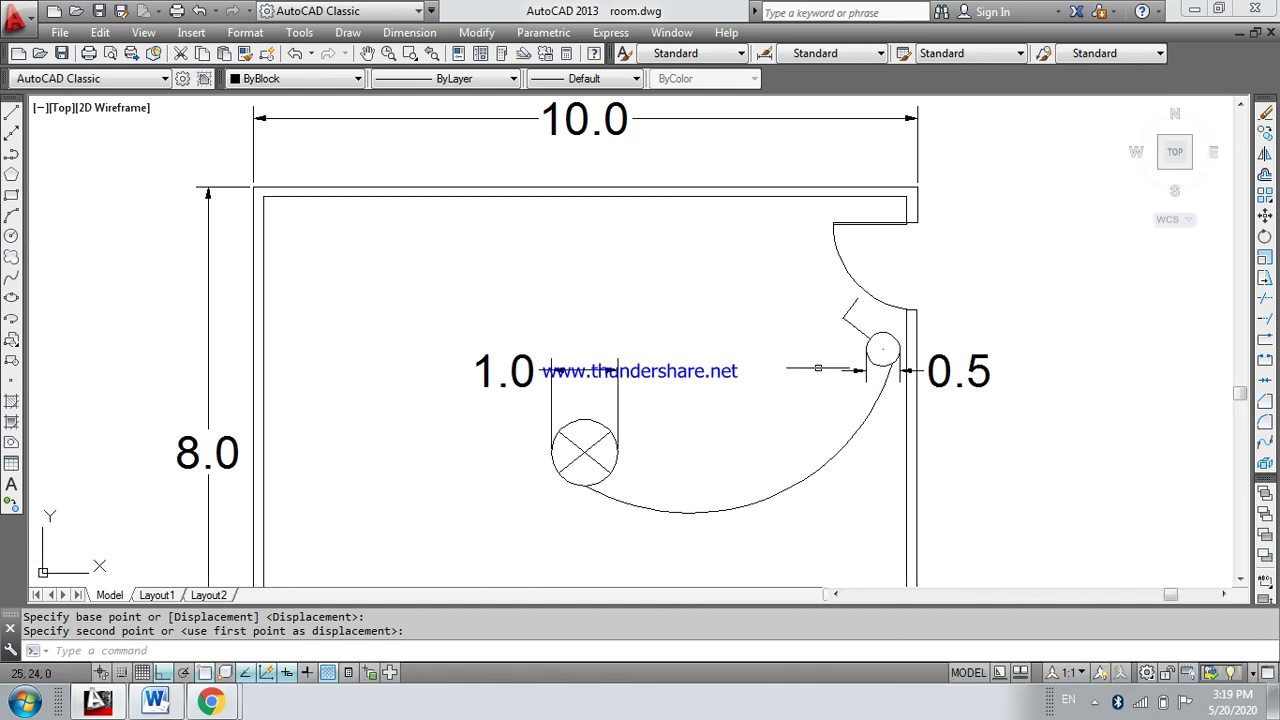
scroll(663, 350, down, 4)
middle_drag(522, 358, 820, 366)
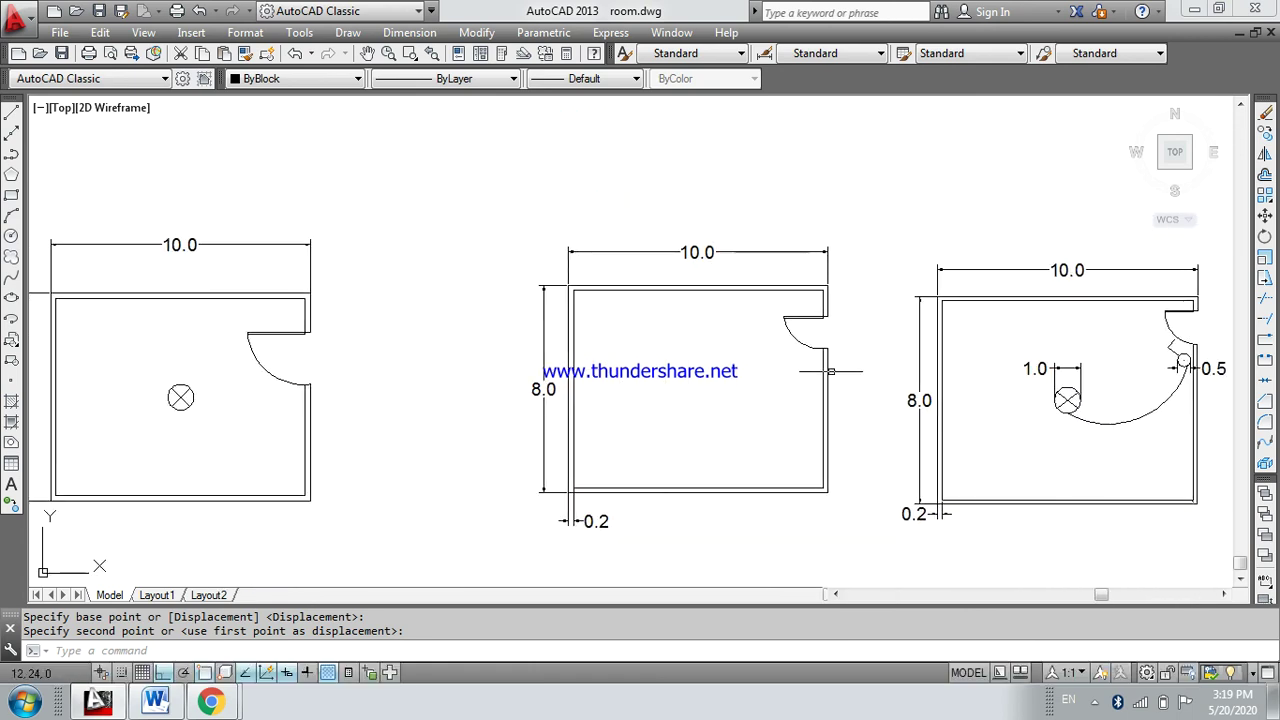
scroll(386, 320, down, 2)
scroll(100, 323, down, 1)
middle_drag(100, 323, 446, 368)
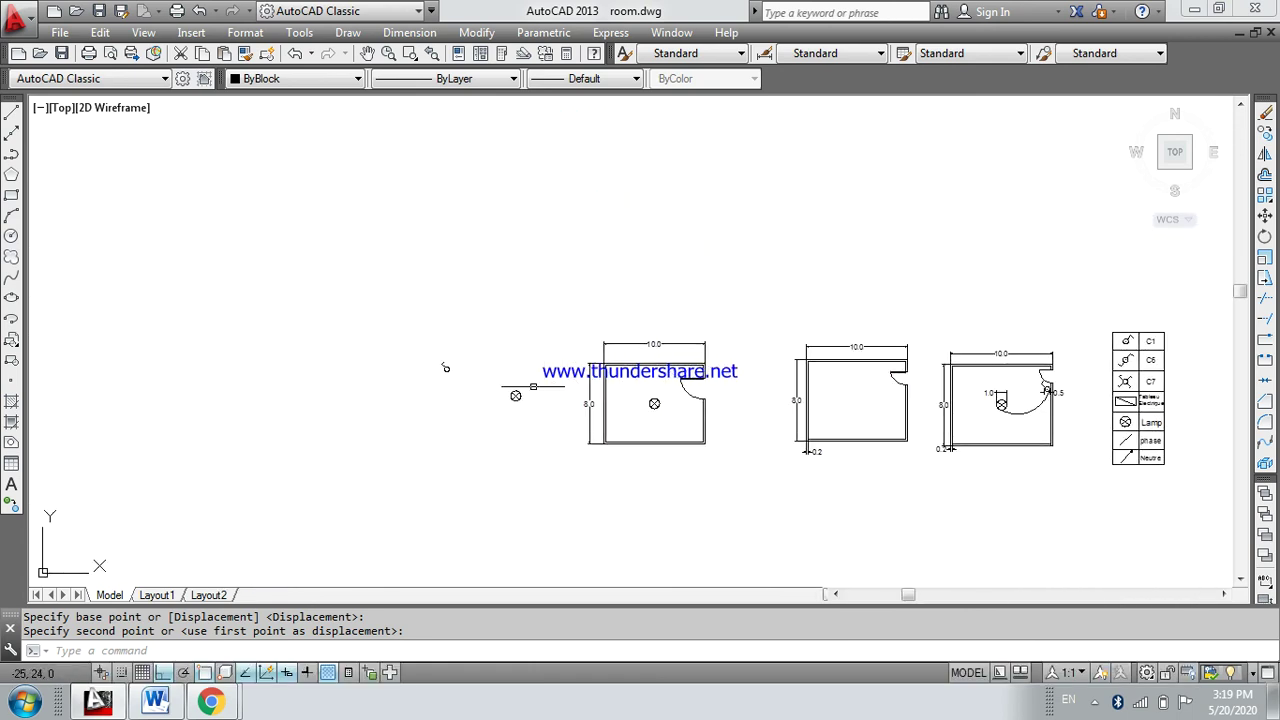
Copy the switch symbol from its circle centre, with Ortho off, into the room below the door swing
click(463, 344)
click(463, 344)
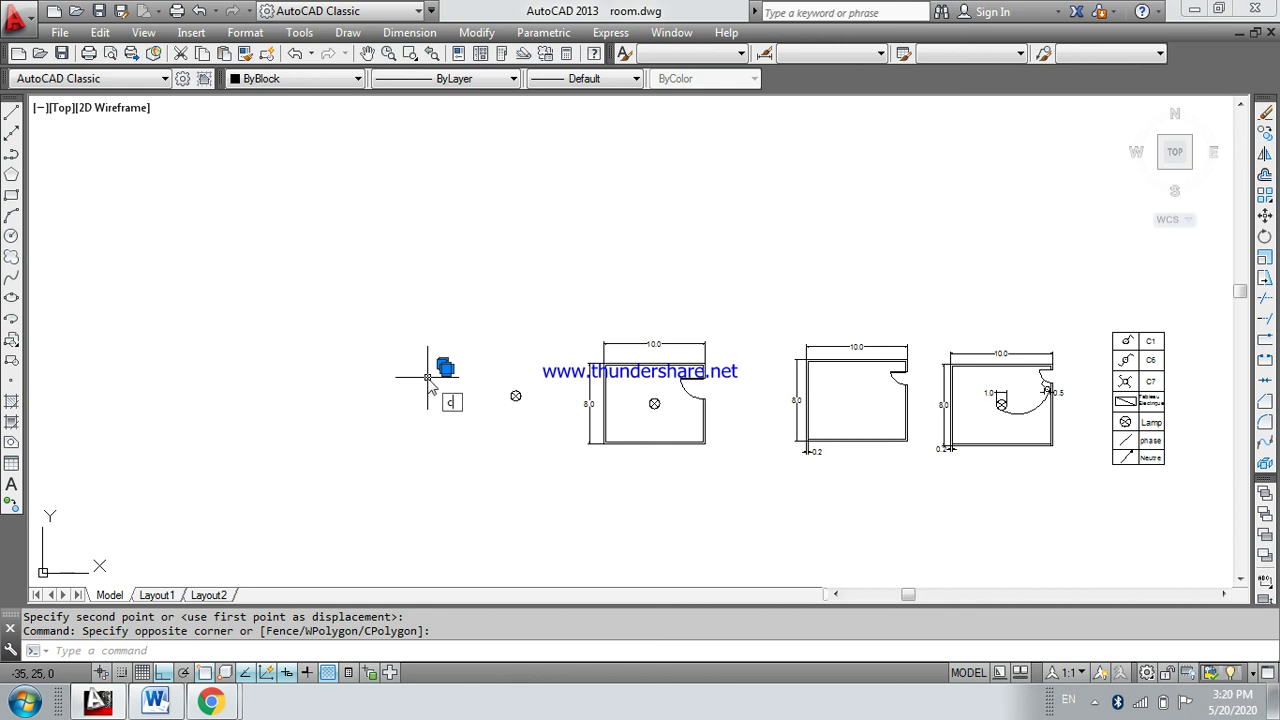
text(o)
key(Return)
scroll(505, 400, up, 5)
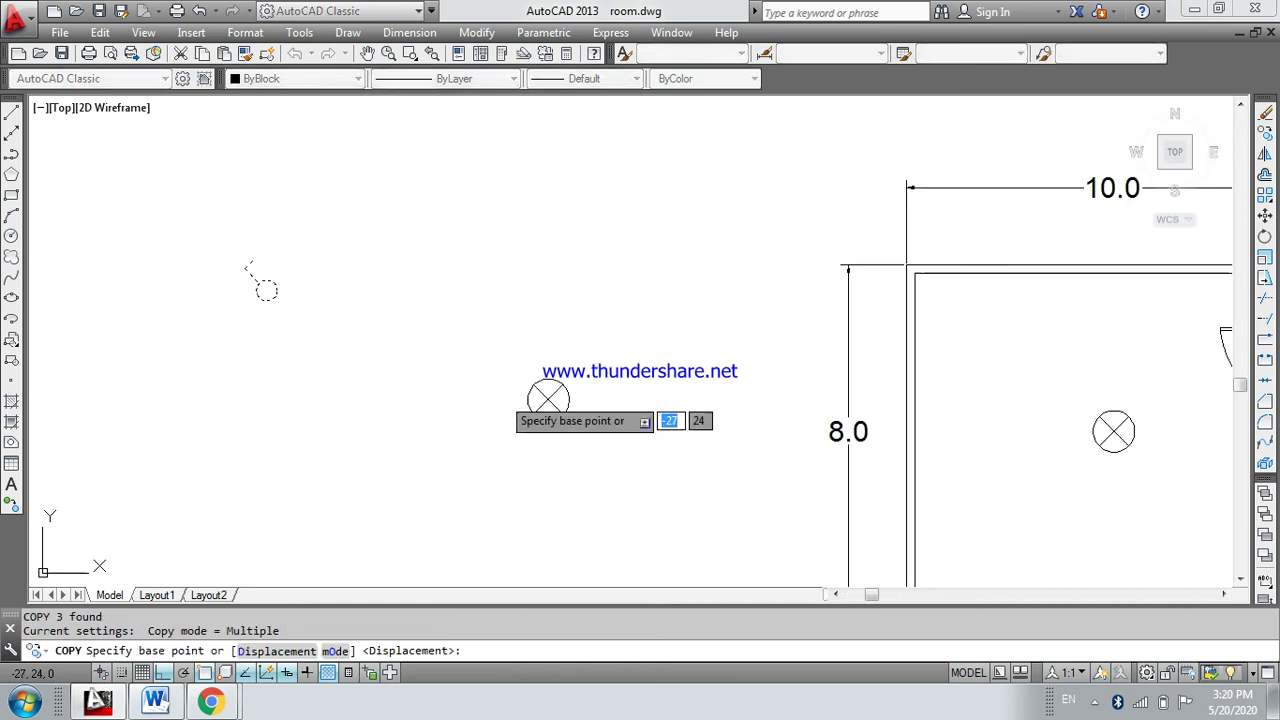
click(265, 290)
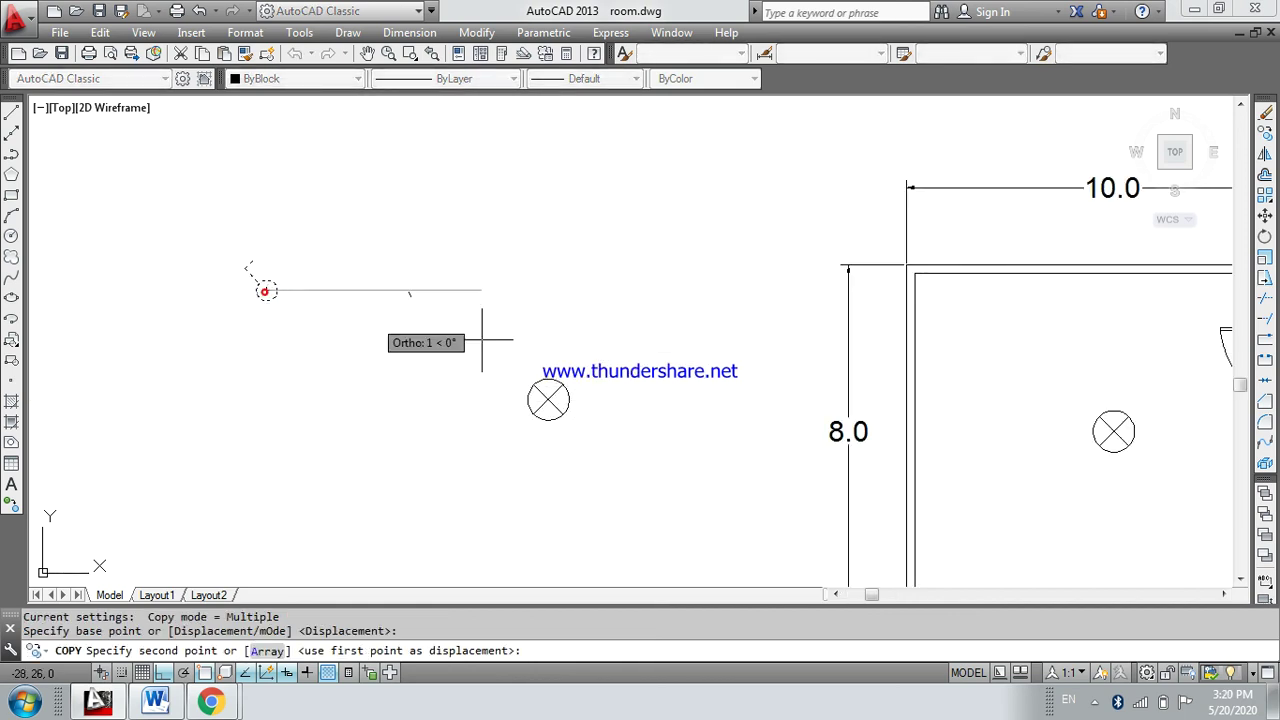
key(F8)
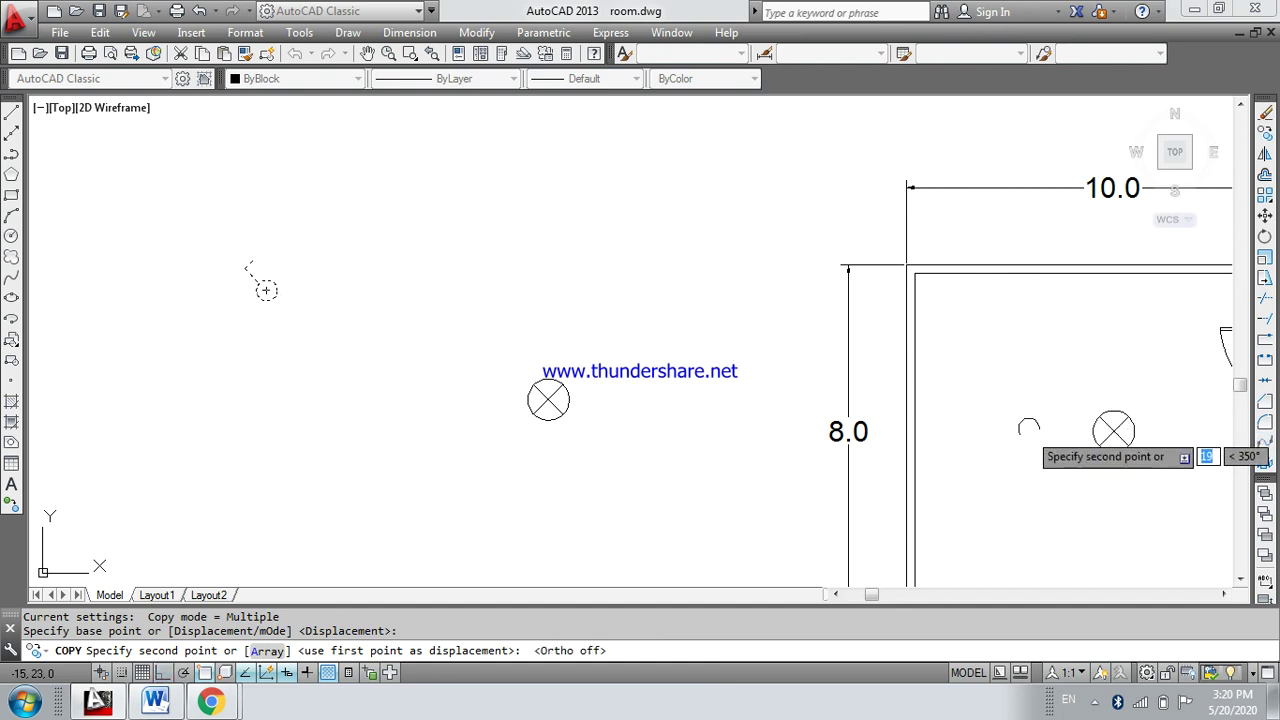
scroll(1036, 420, down, 5)
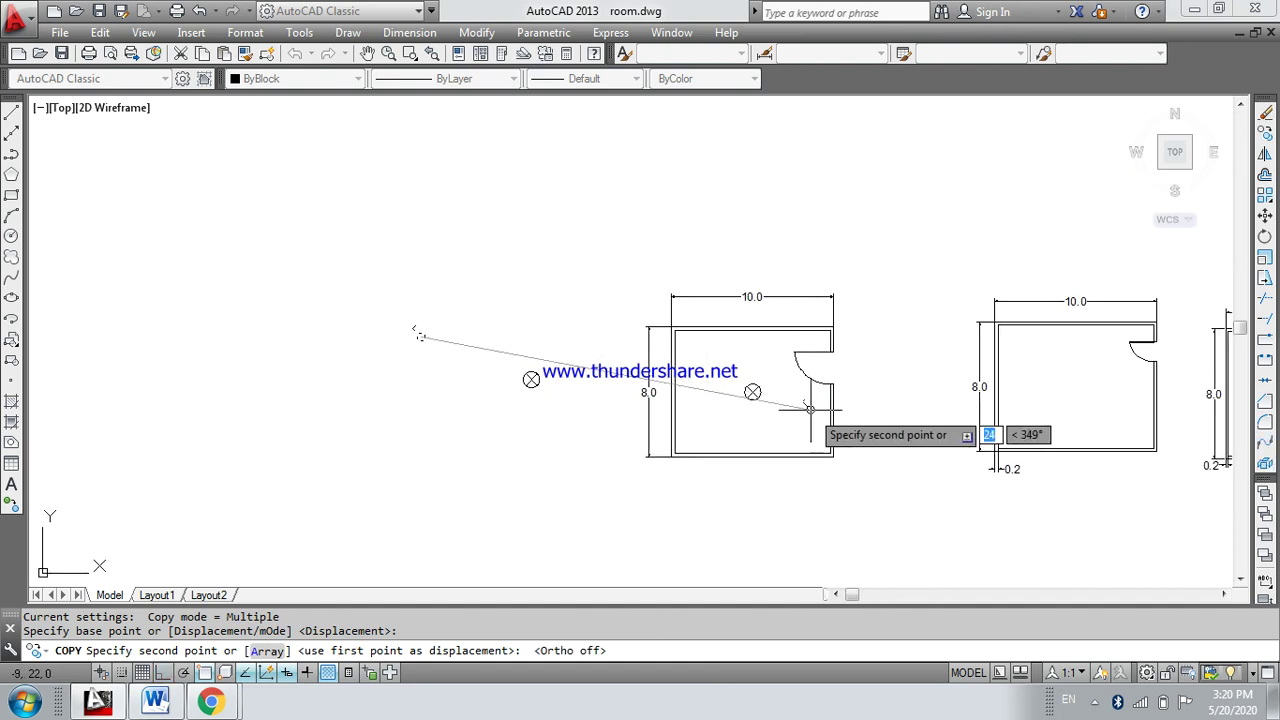
scroll(818, 400, up, 2)
scroll(812, 405, up, 3)
scroll(828, 388, up, 2)
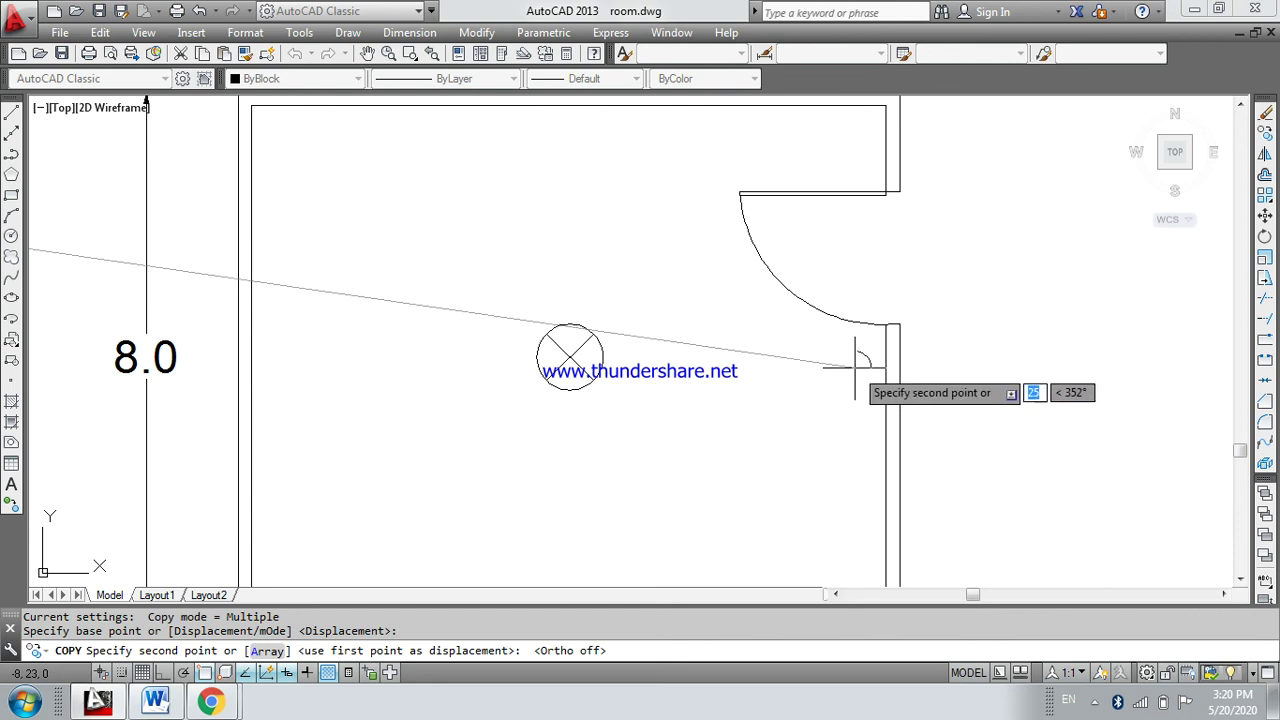
click(853, 367)
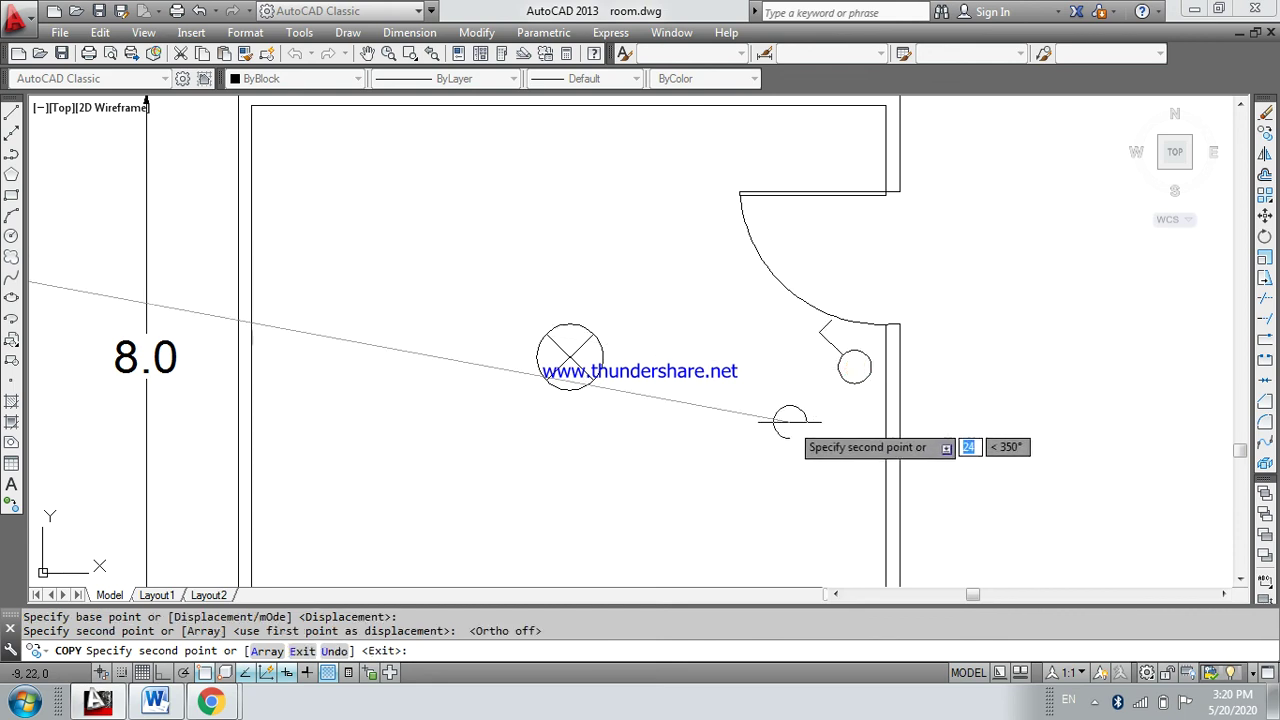
key(Escape)
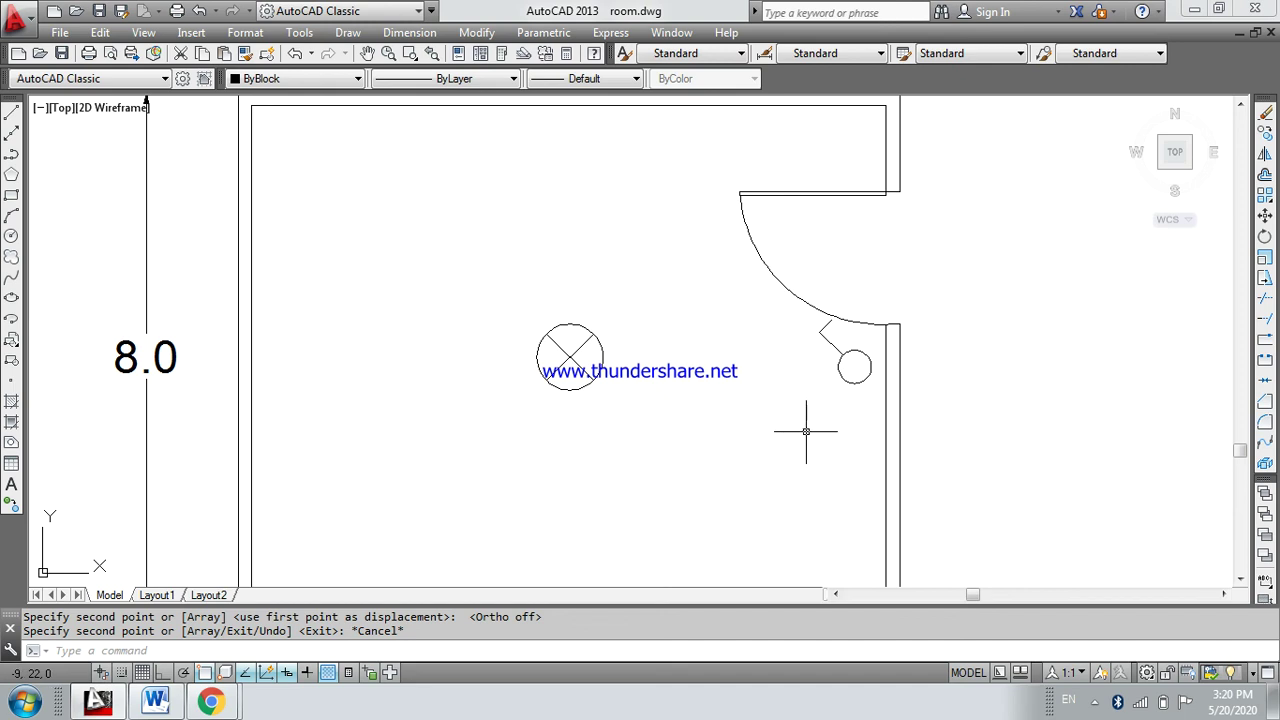
Draw a three-point arc from the switch circle, dipping below, to the central lamp
middle_drag(869, 428, 413, 384)
text(A)
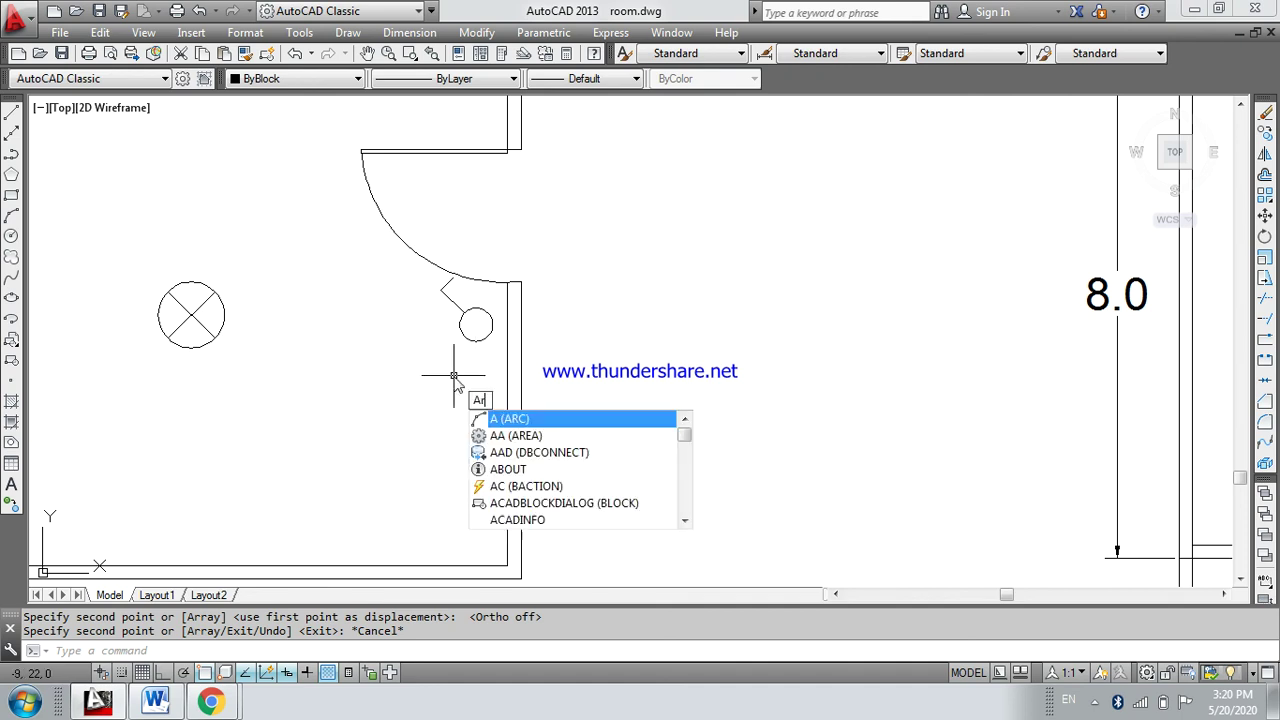
text(rc)
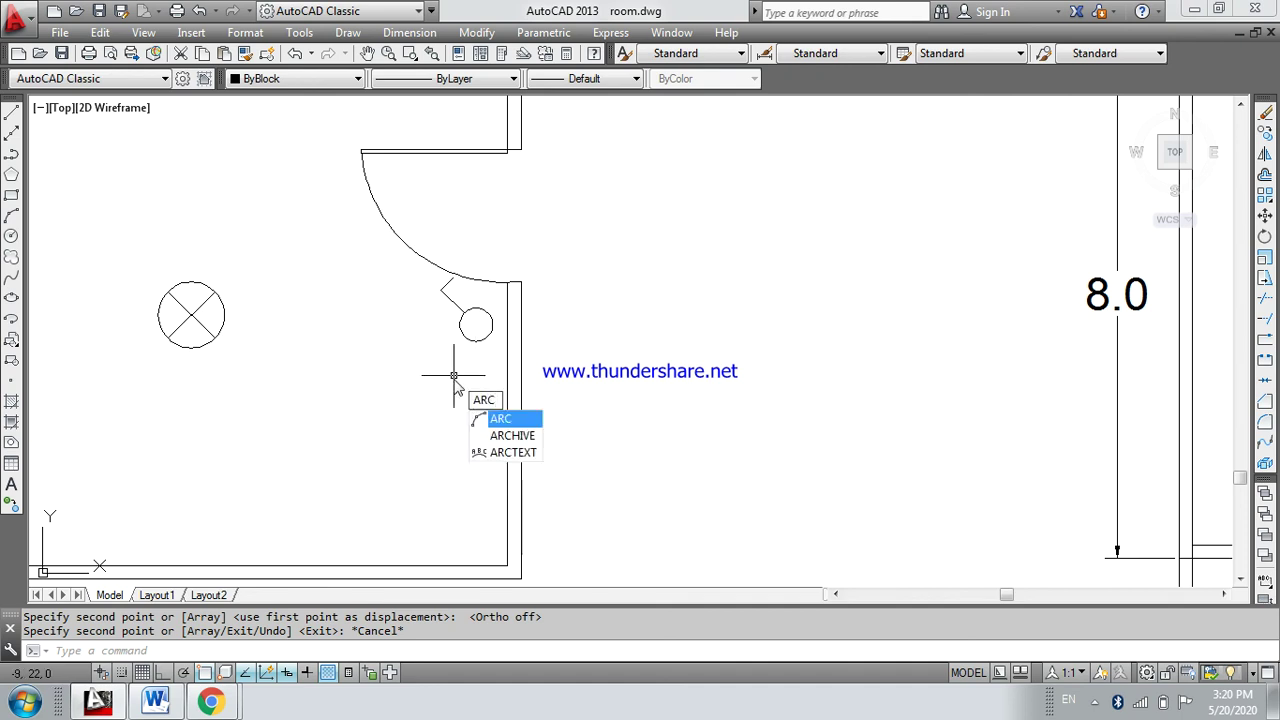
key(Return)
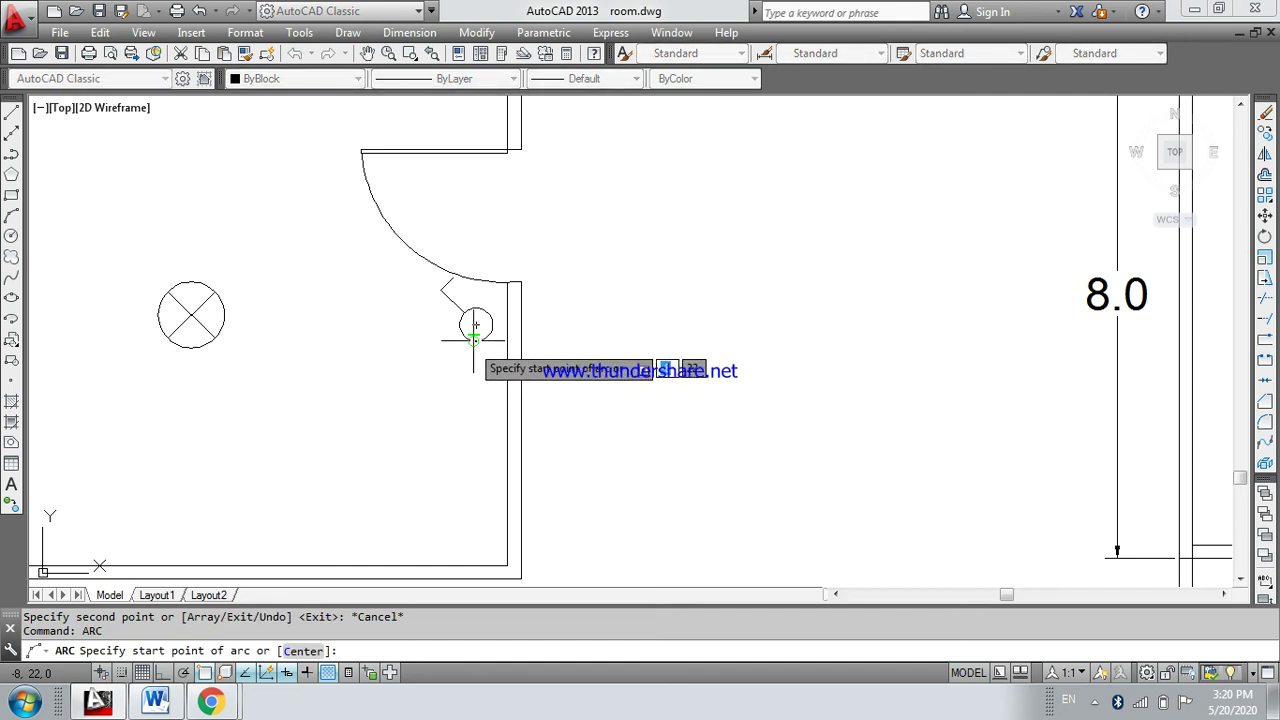
click(474, 340)
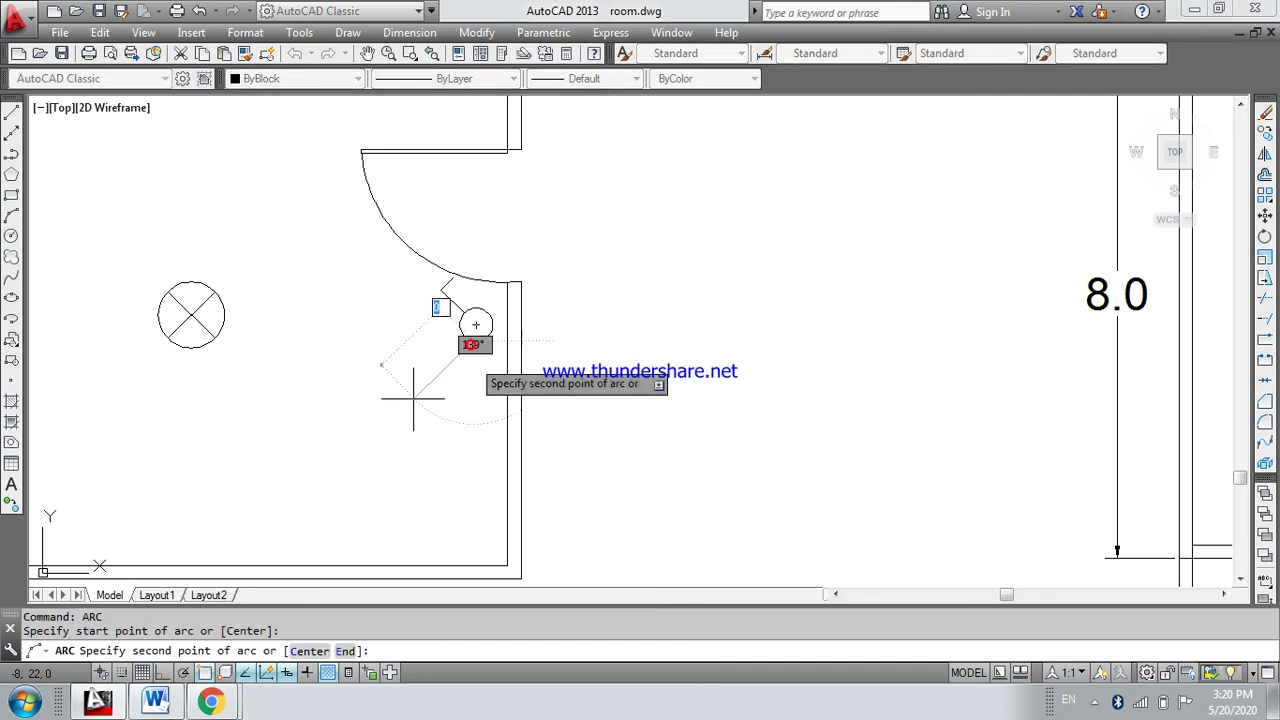
click(360, 406)
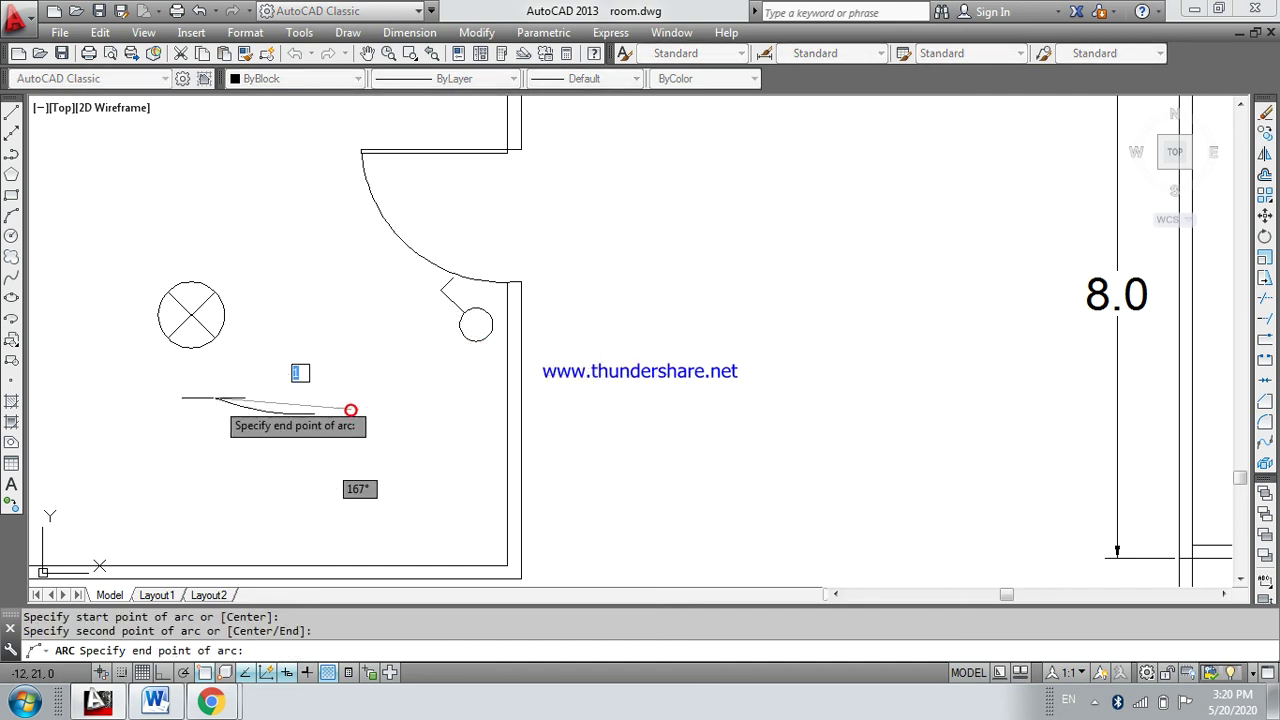
click(190, 348)
scroll(523, 429, down, 2)
scroll(614, 414, down, 1)
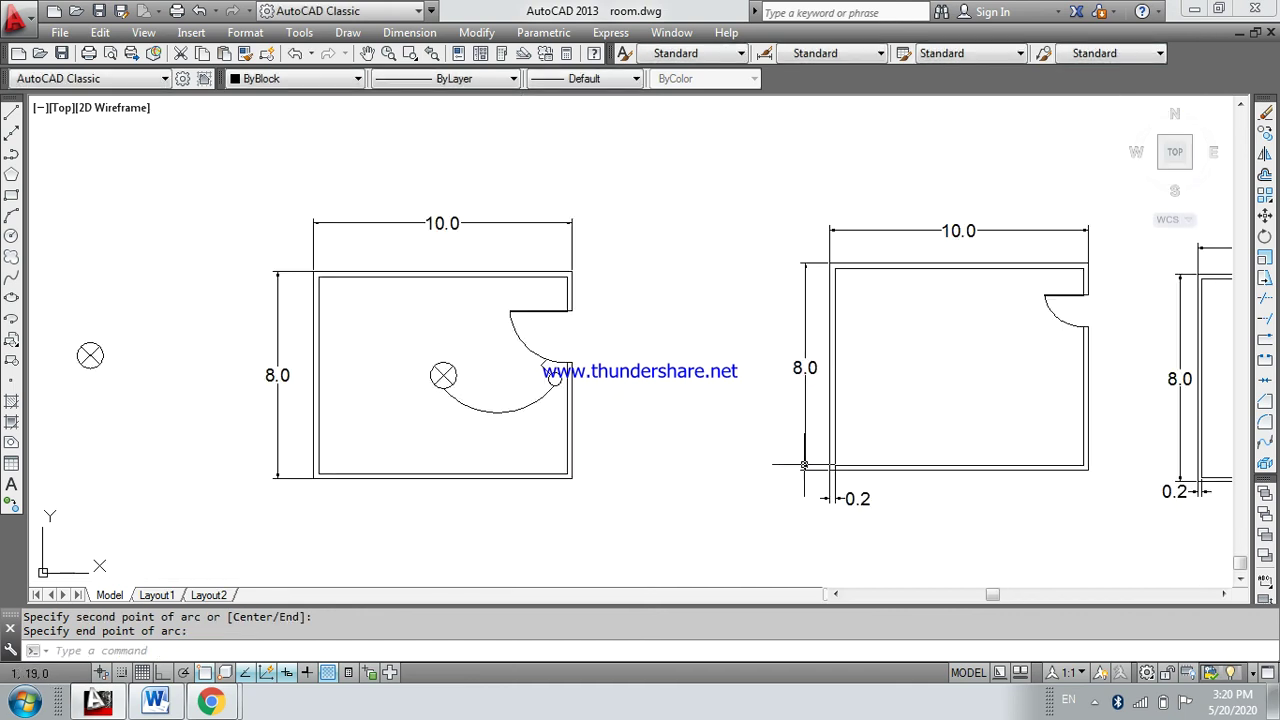
scroll(803, 465, down, 2)
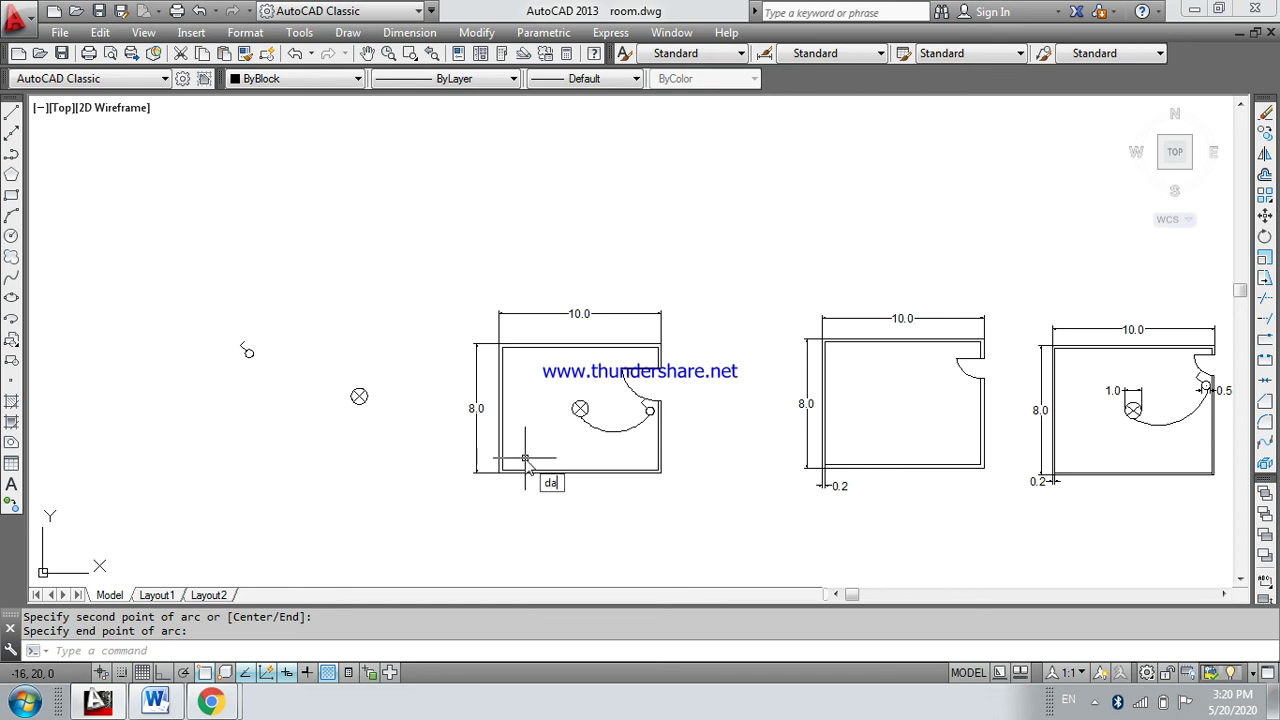
Add a 1.0 aligned dimension across the lamp, placed above it
text(l)
key(Return)
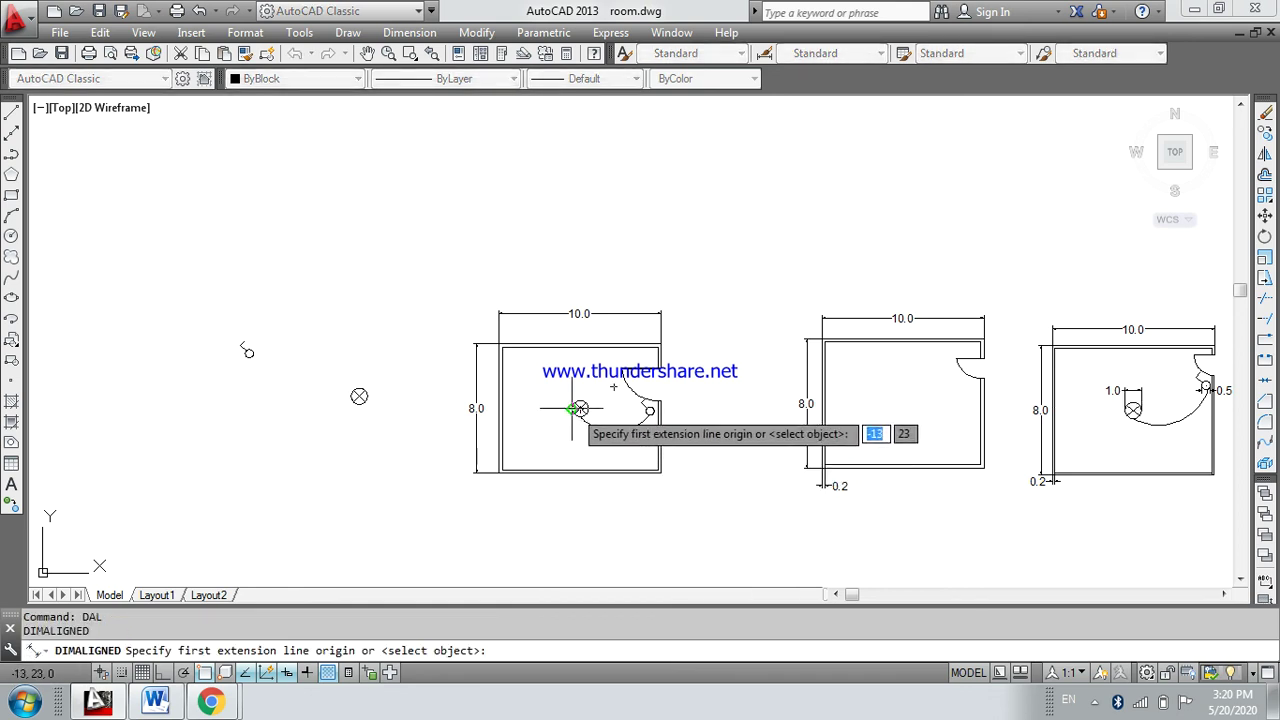
scroll(580, 408, up, 4)
click(557, 417)
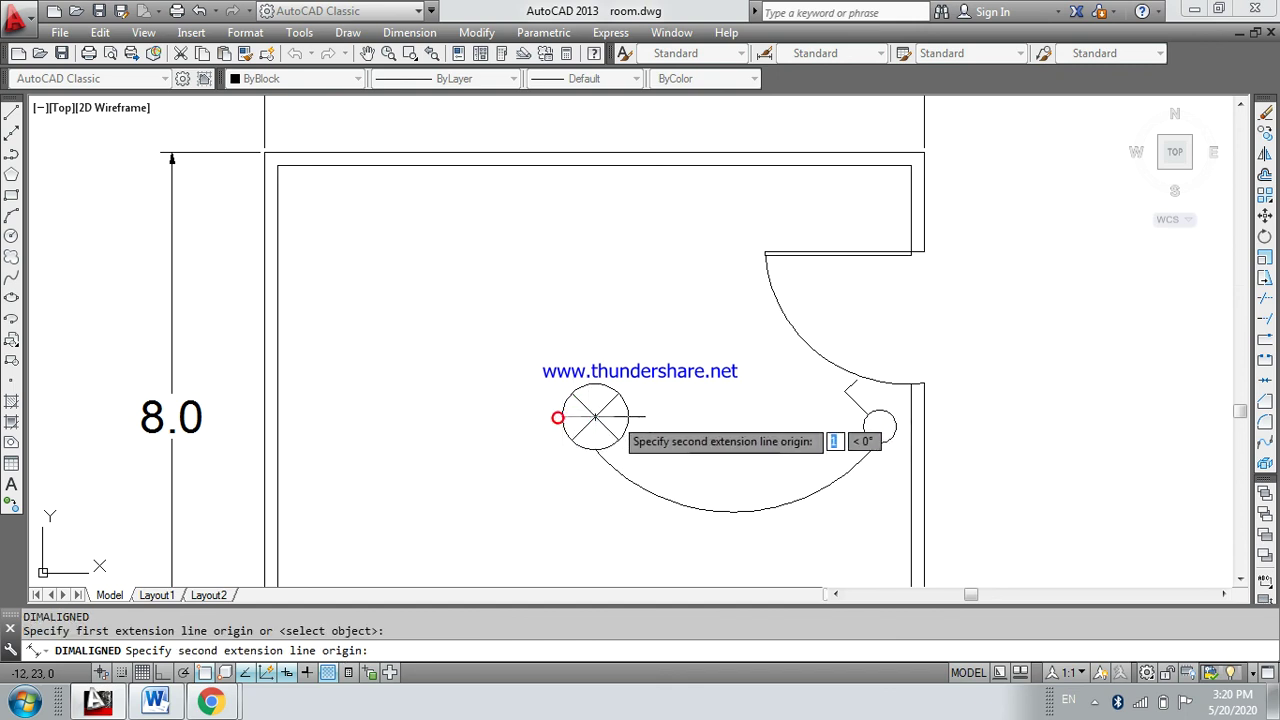
click(622, 418)
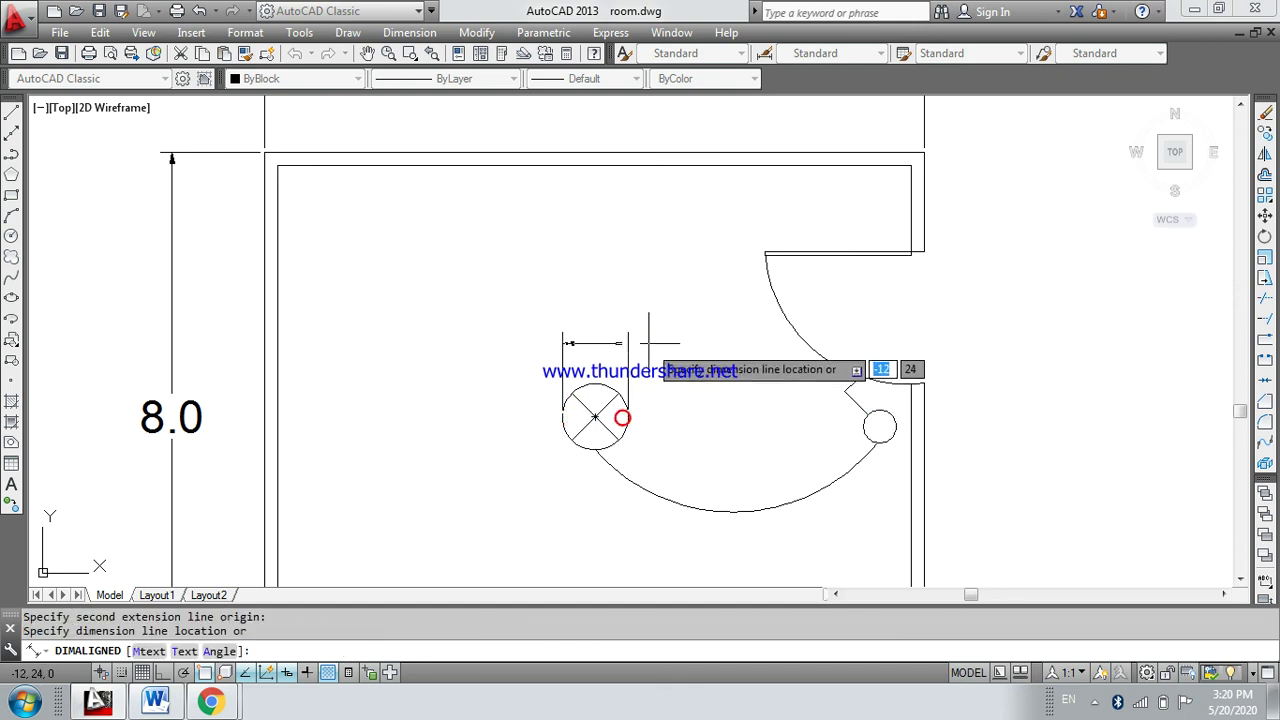
click(648, 343)
scroll(743, 437, down, 2)
middle_drag(810, 494, 600, 392)
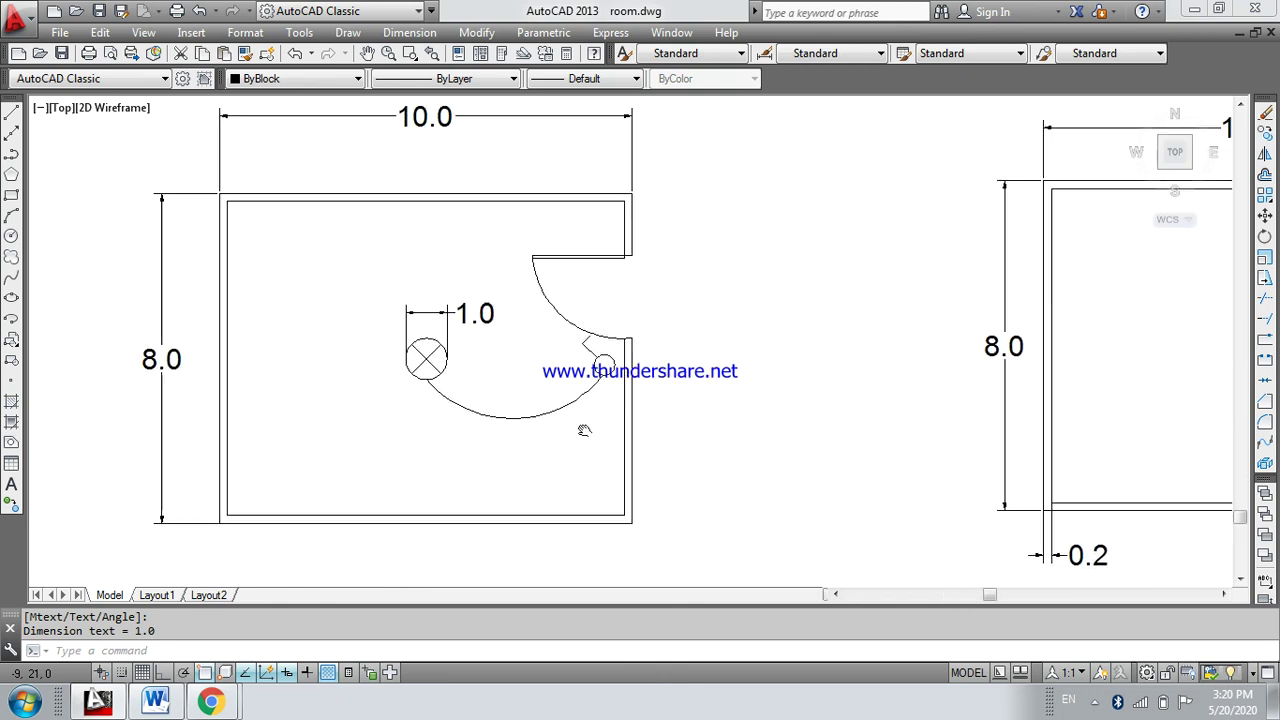
Add a 0.5 aligned dimension from the switch to the wall, placed below it
key(Return)
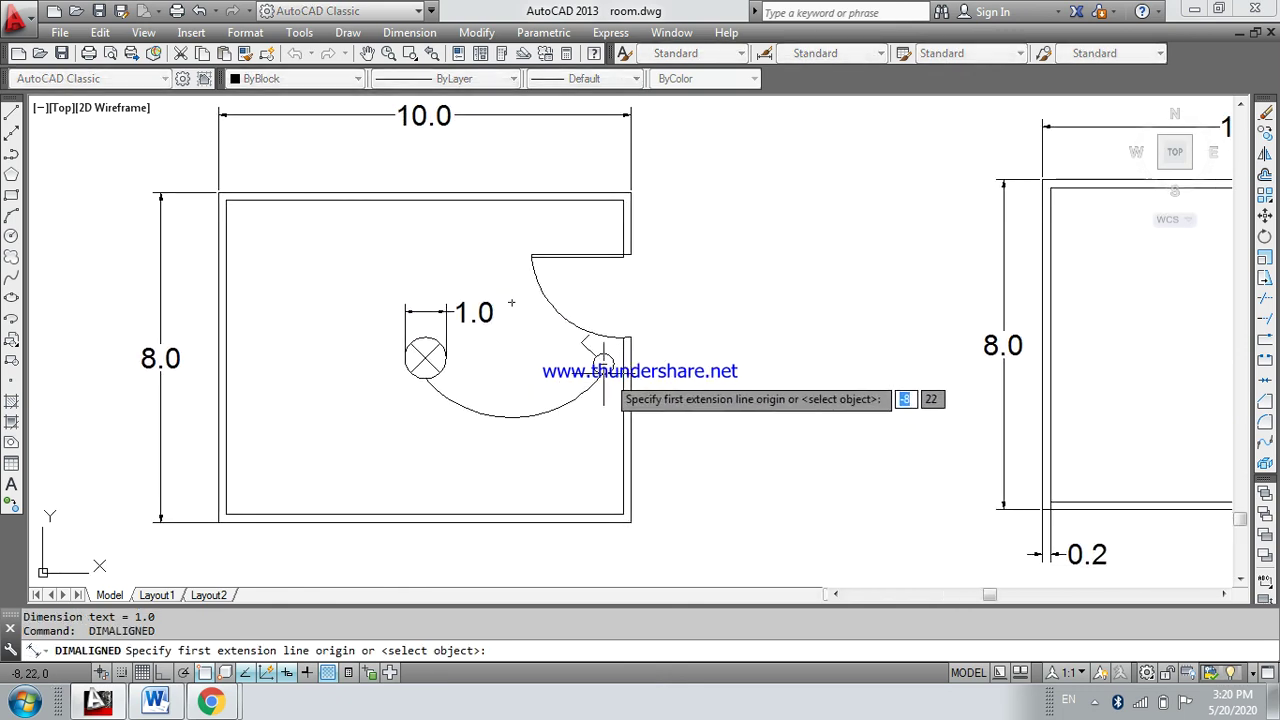
click(595, 362)
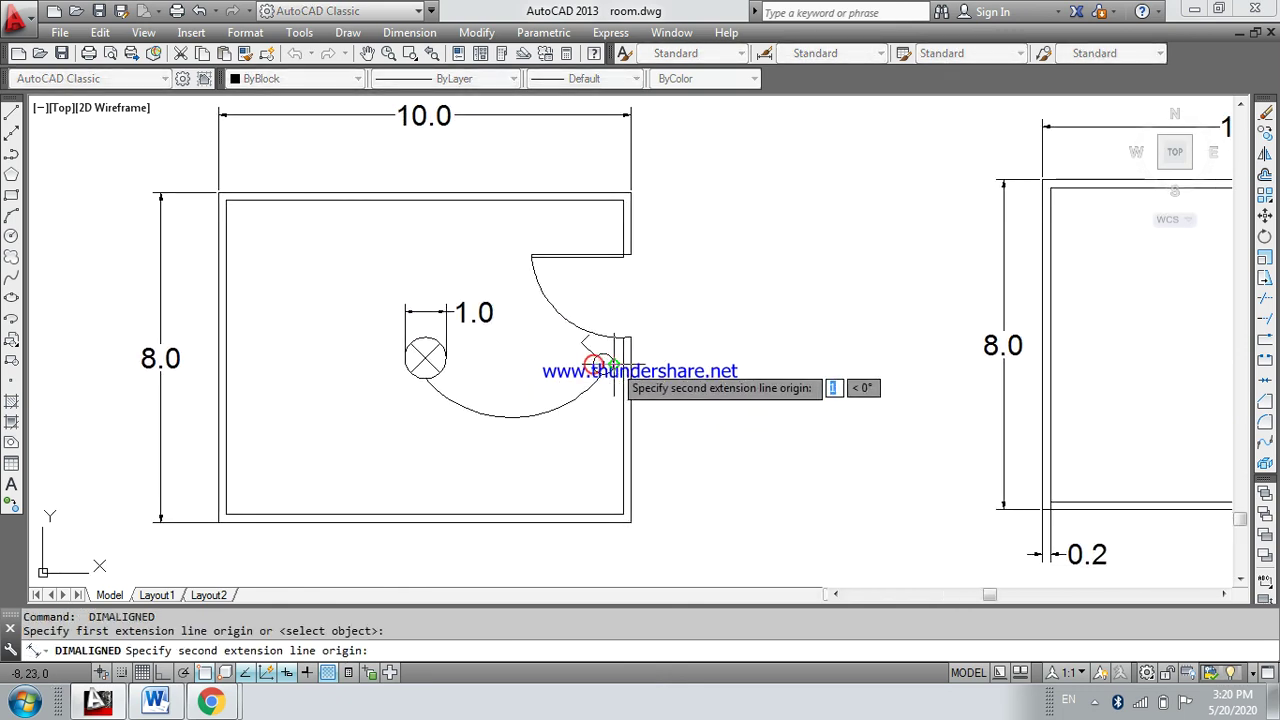
click(613, 362)
click(609, 424)
scroll(753, 474, down, 3)
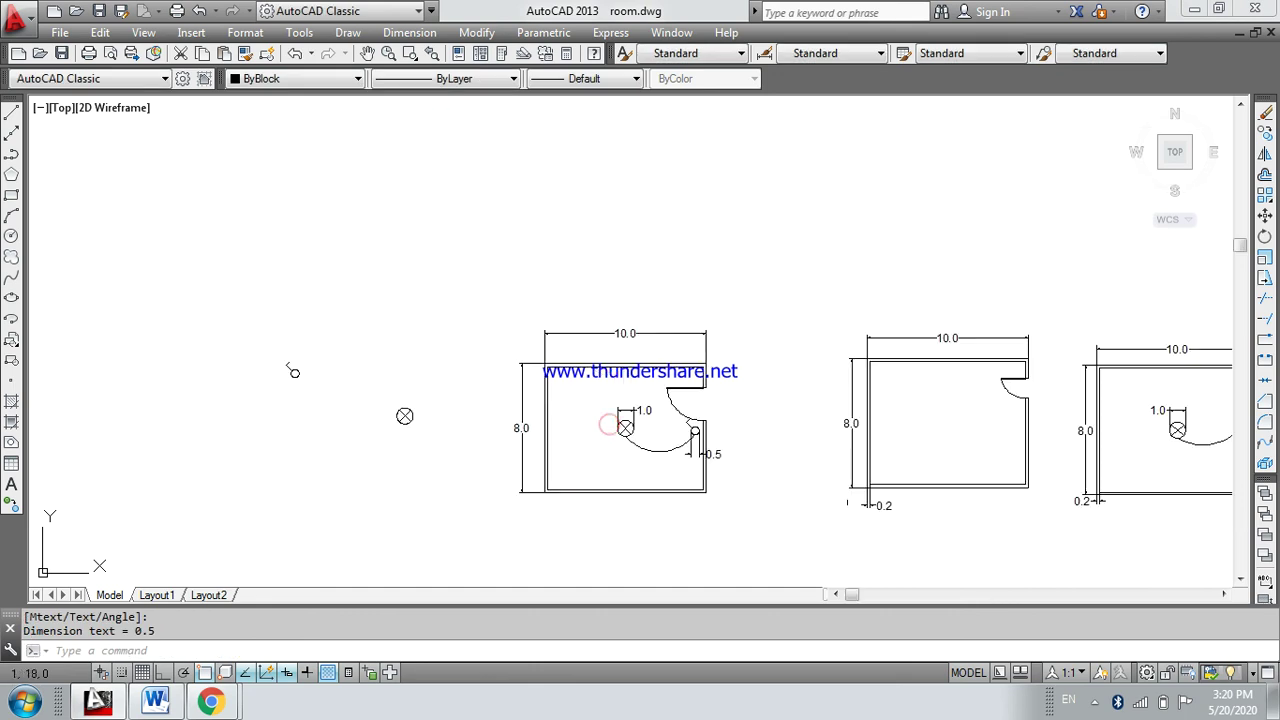
scroll(991, 505, down, 2)
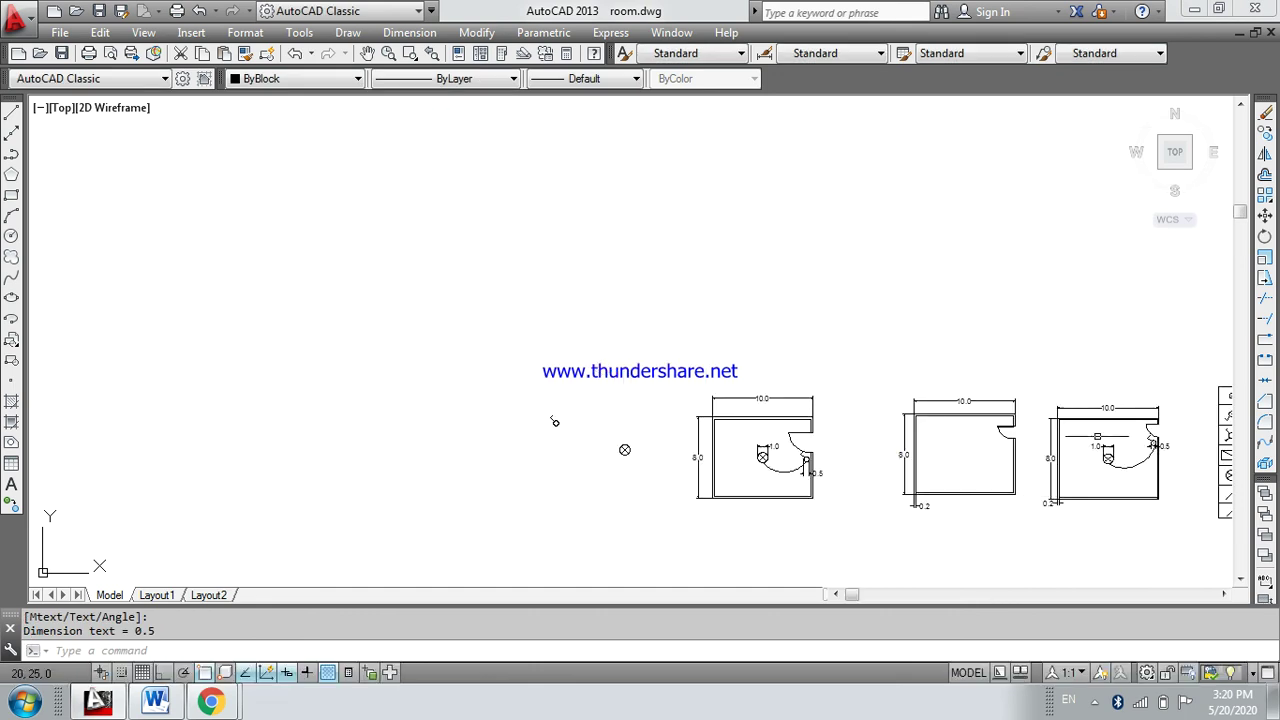
scroll(1095, 459, up, 2)
Zoom in on the finished plans and show the hidden system-tray icons
scroll(1088, 462, up, 2)
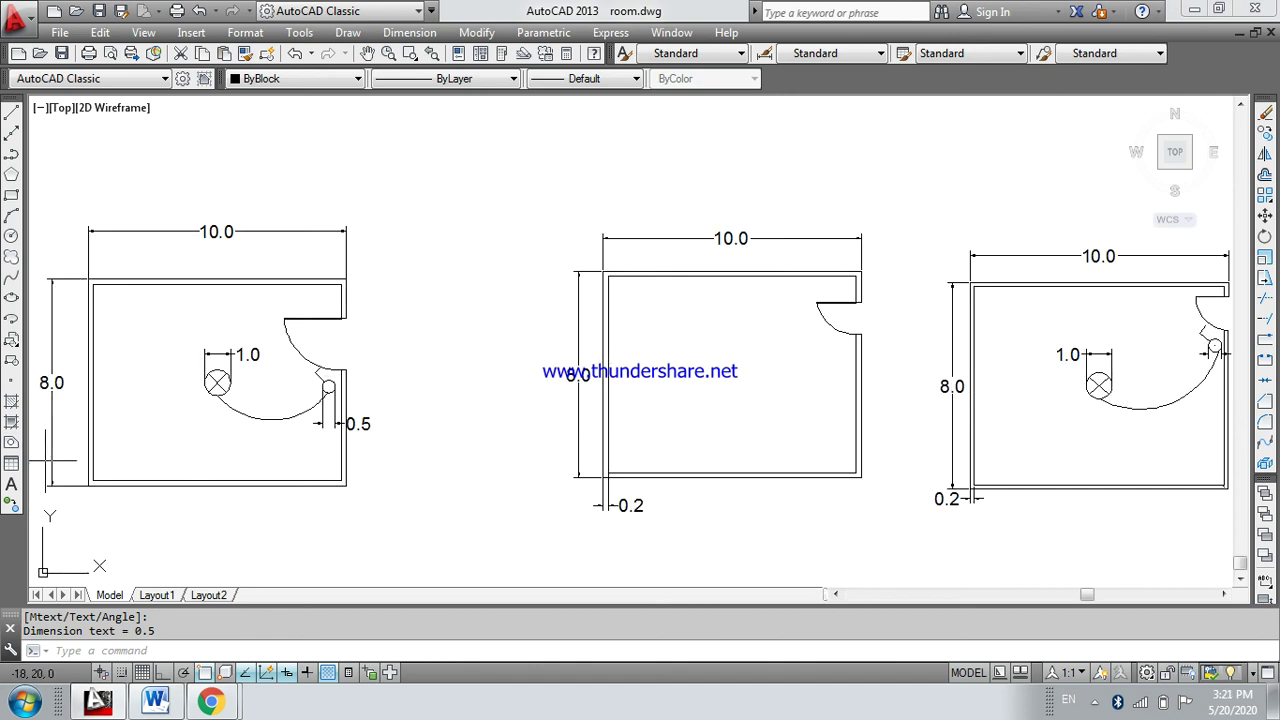
click(1095, 702)
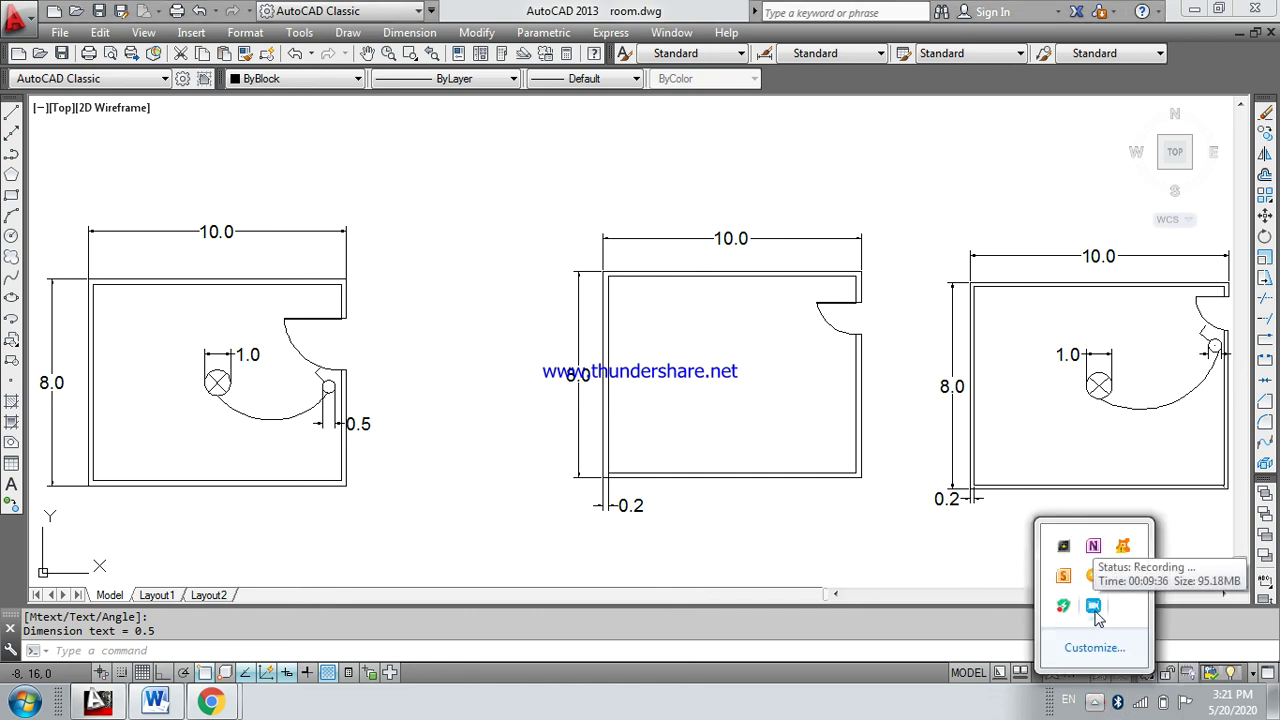